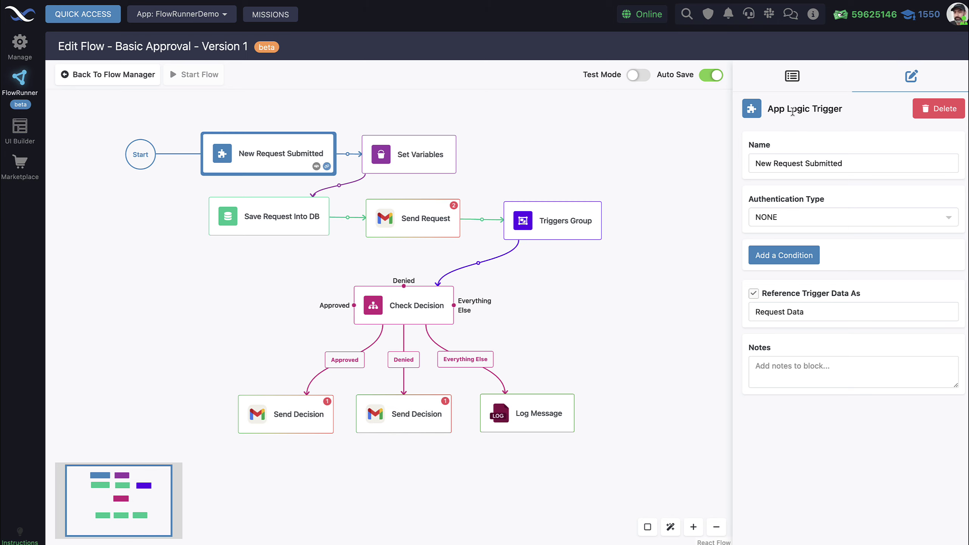
left_click(789, 82)
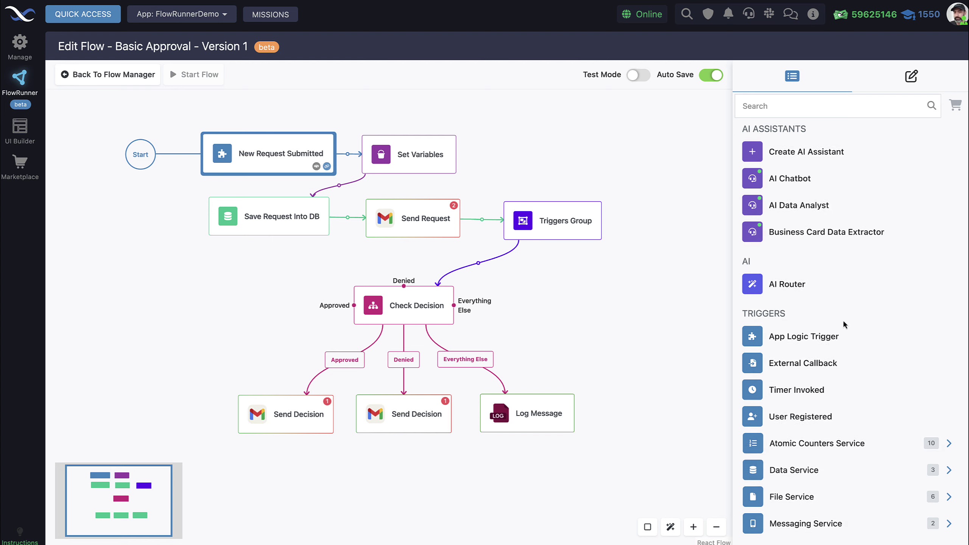
scroll(832, 290, "down", 2)
scroll(823, 302, "down", 1)
mouse_move(789, 280)
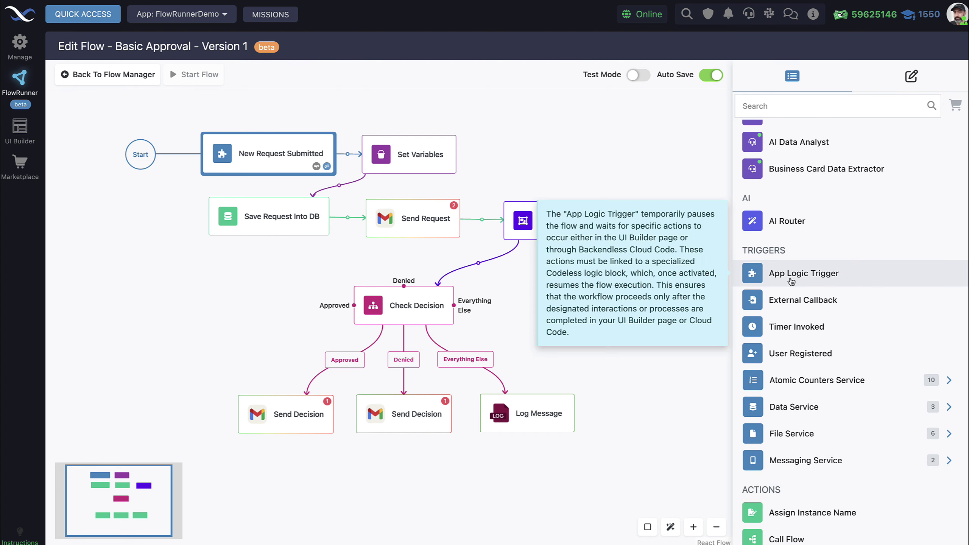
left_click(911, 78)
left_click(403, 154)
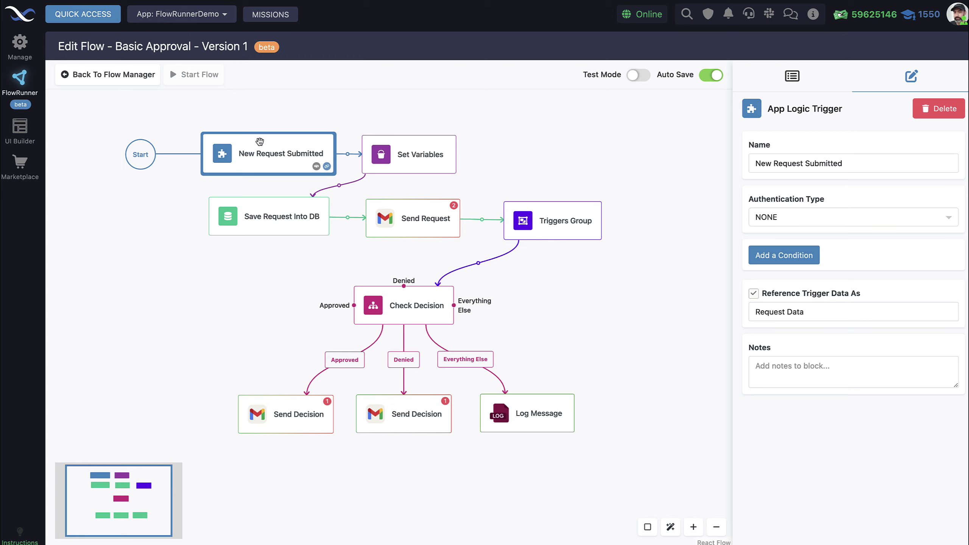
- Inspect the Request Data reference name, then show the Set Variables block's Email Signature and Workspace Domain variables
left_click(785, 312)
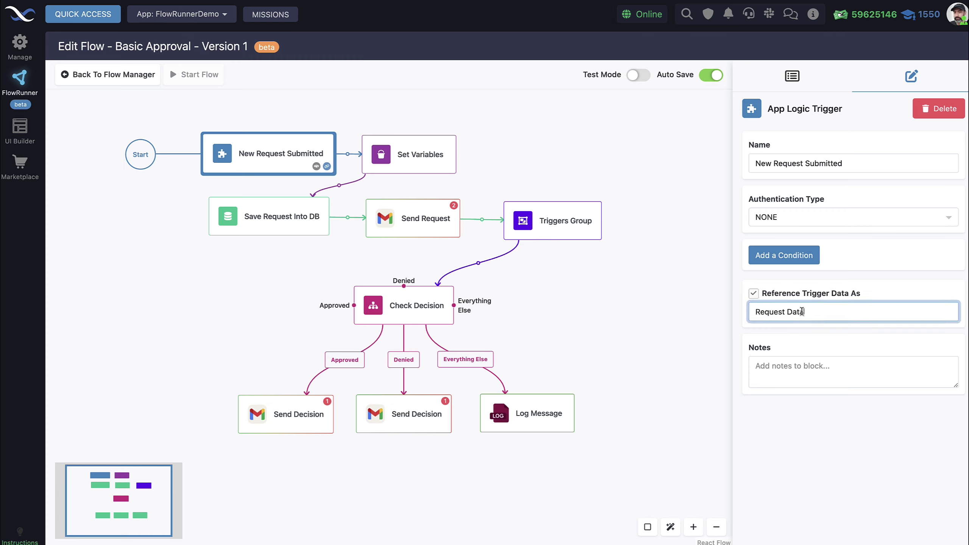
left_click_drag(804, 312, 739, 309)
left_click(811, 312)
left_click_drag(810, 311, 750, 312)
left_click(817, 312)
left_click_drag(806, 312, 740, 314)
left_click(801, 312)
left_click(428, 156)
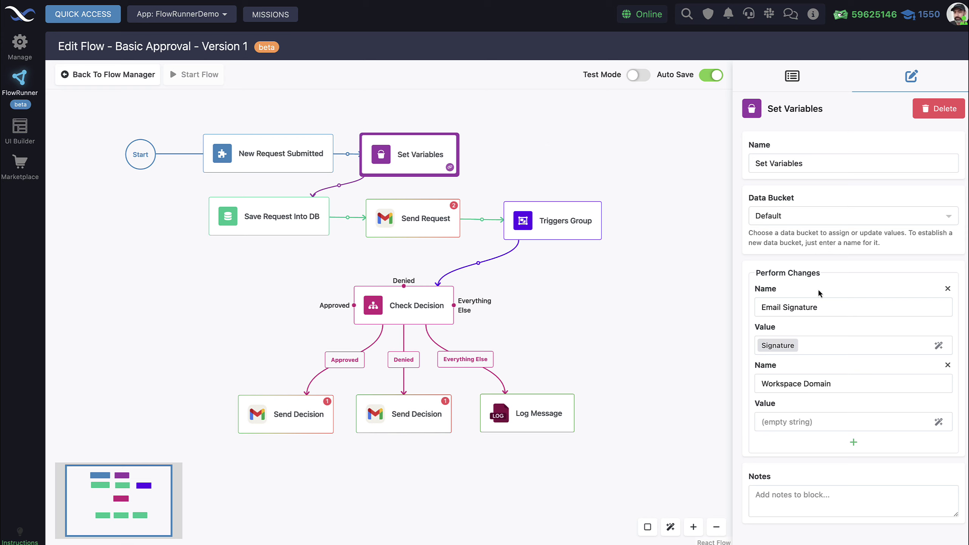
left_click_drag(762, 309, 818, 307)
left_click(833, 312)
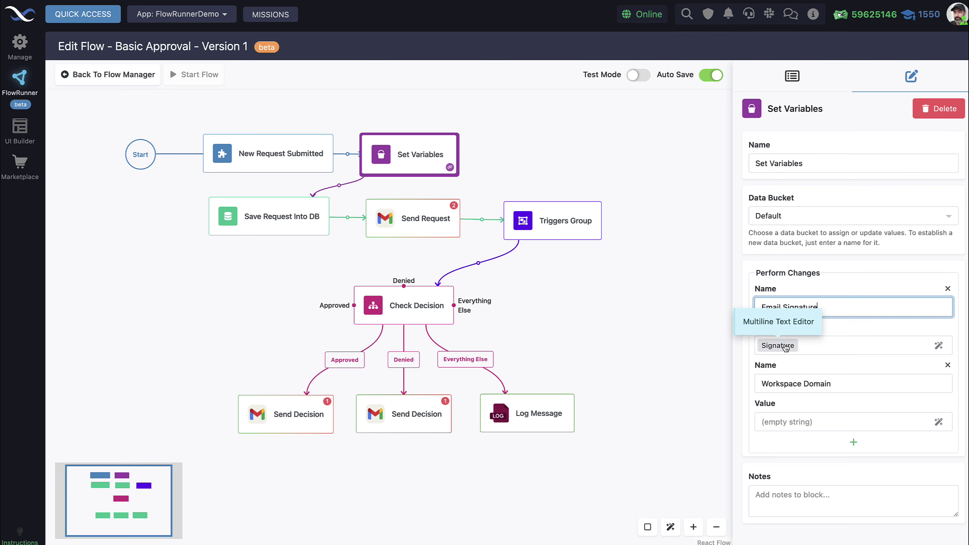
left_click(939, 346)
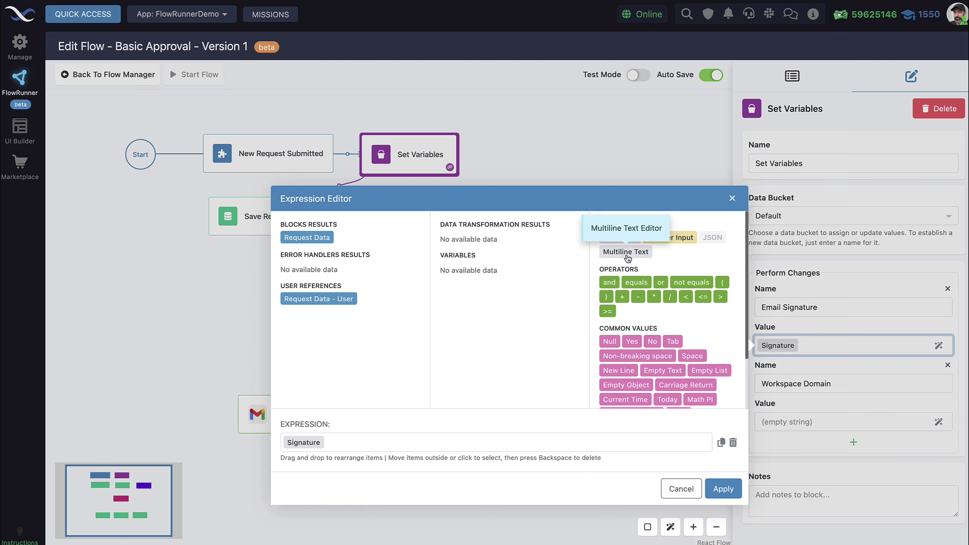
left_click(298, 446)
left_click(158, 228)
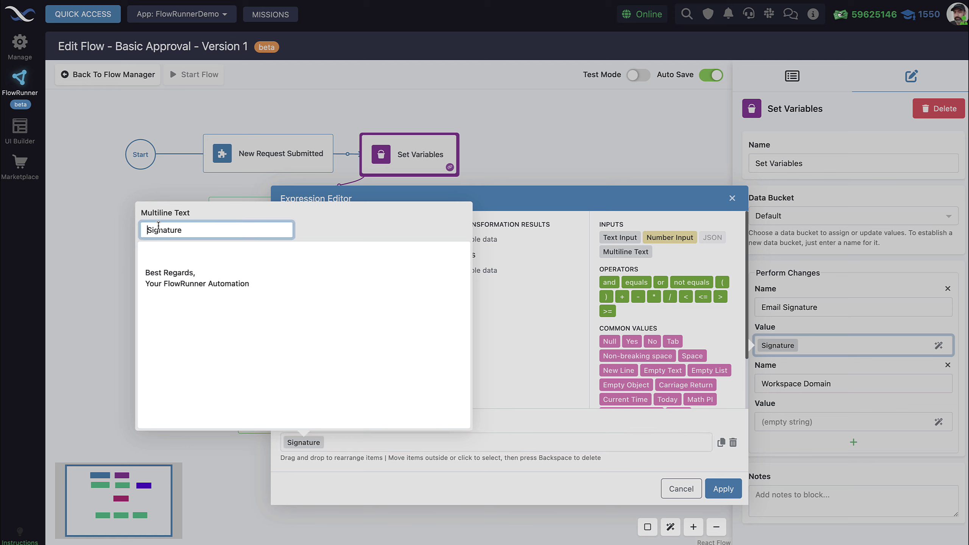
left_click_drag(329, 298, 140, 245)
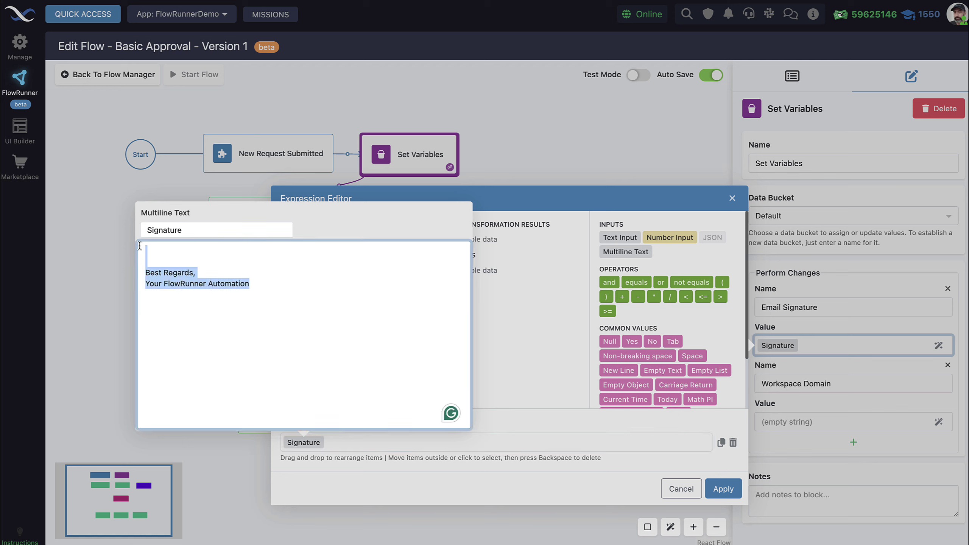
left_click(279, 292)
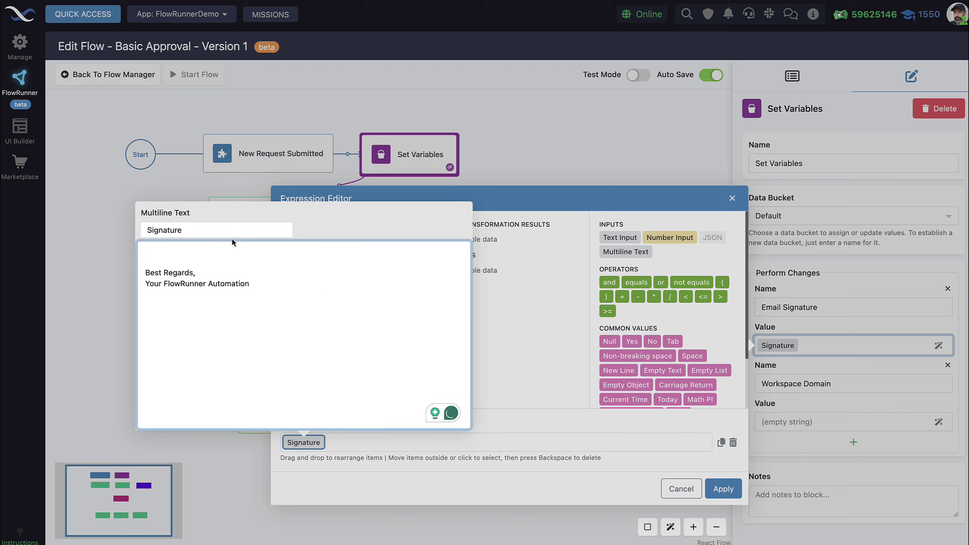
left_click(495, 204)
left_click(681, 489)
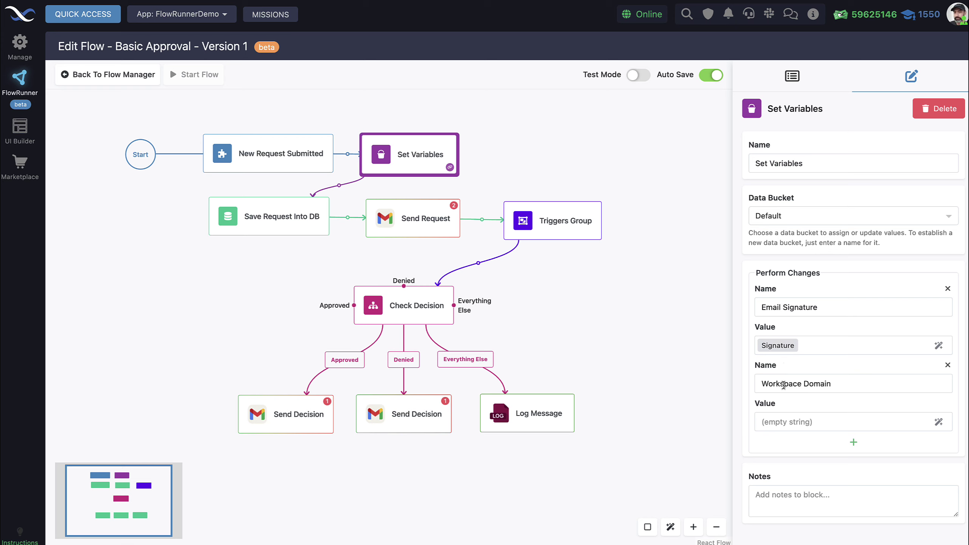
- Look up the app's Backendless subdomain in App Settings for the empty Workspace Domain value
left_click_drag(845, 385, 767, 378)
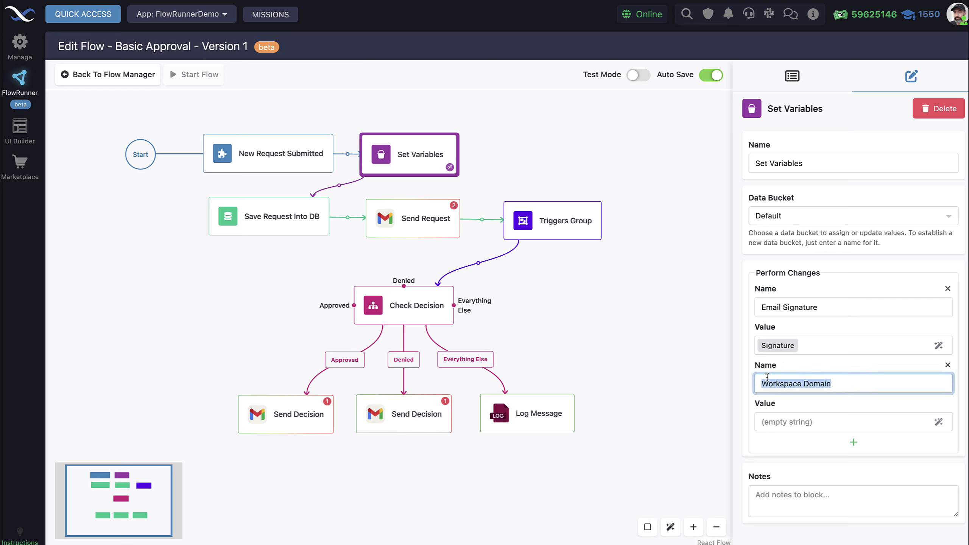
left_click(788, 417)
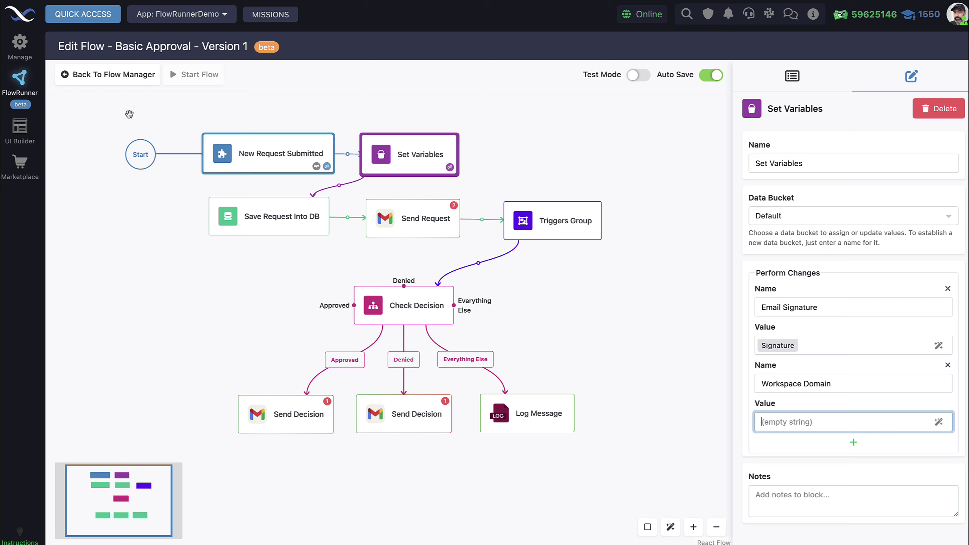
left_click(22, 44)
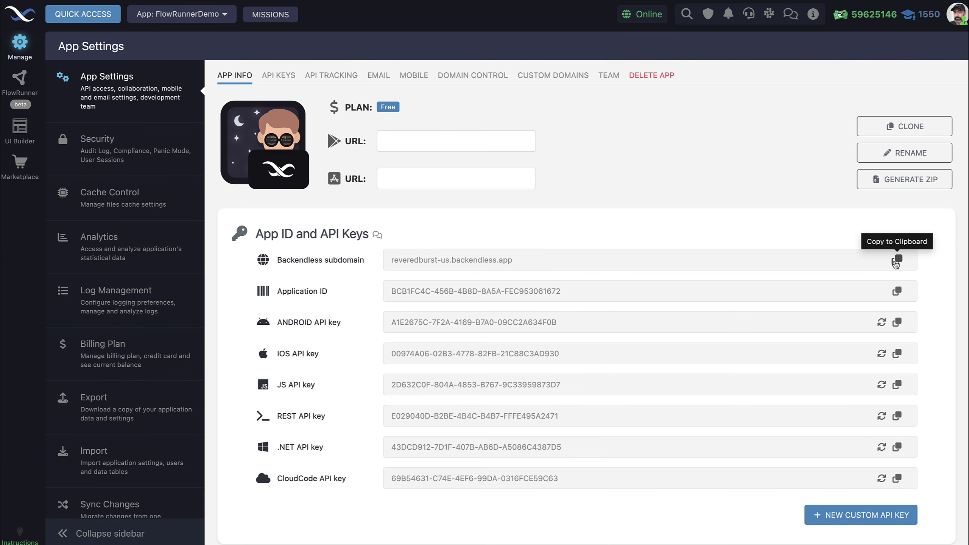
- Paste the Backendless subdomain into Workspace Domain's value in the Basic Approval flow's Set Variables block
left_click(20, 78)
left_click(220, 279)
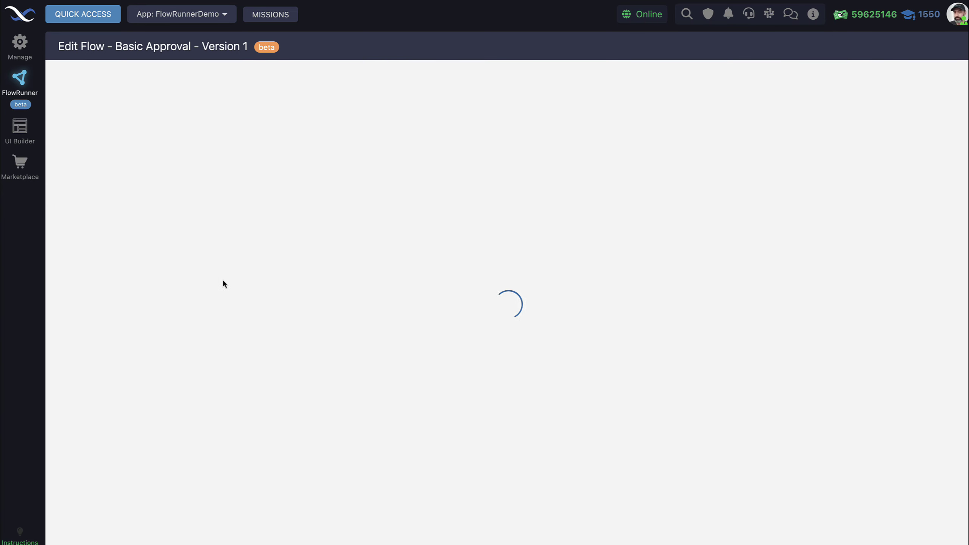
left_click(407, 168)
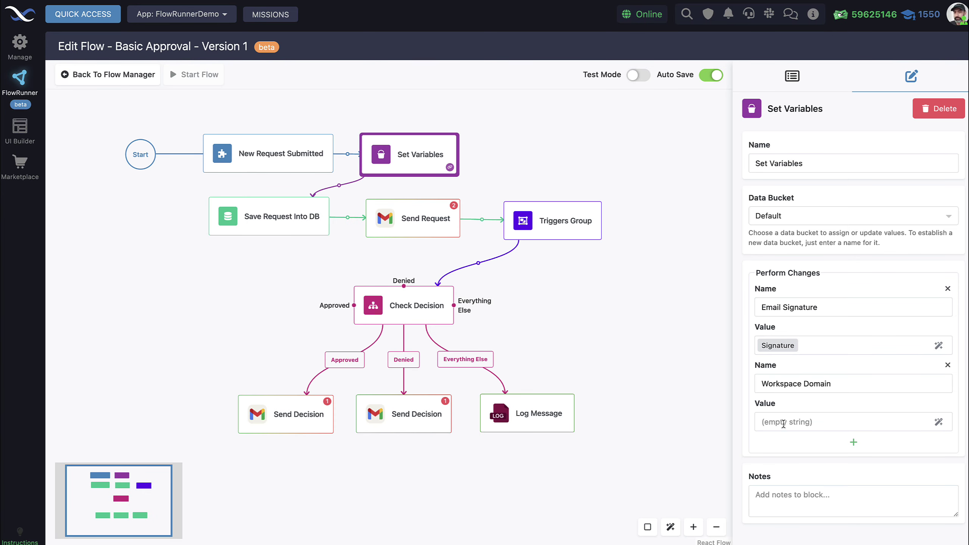
left_click(783, 423)
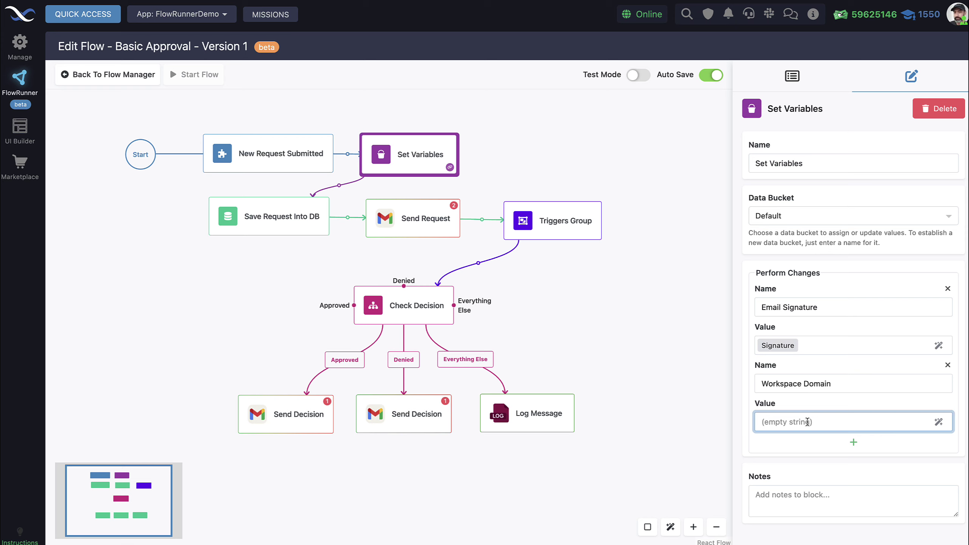
type("reveredburst-us.backendless.app")
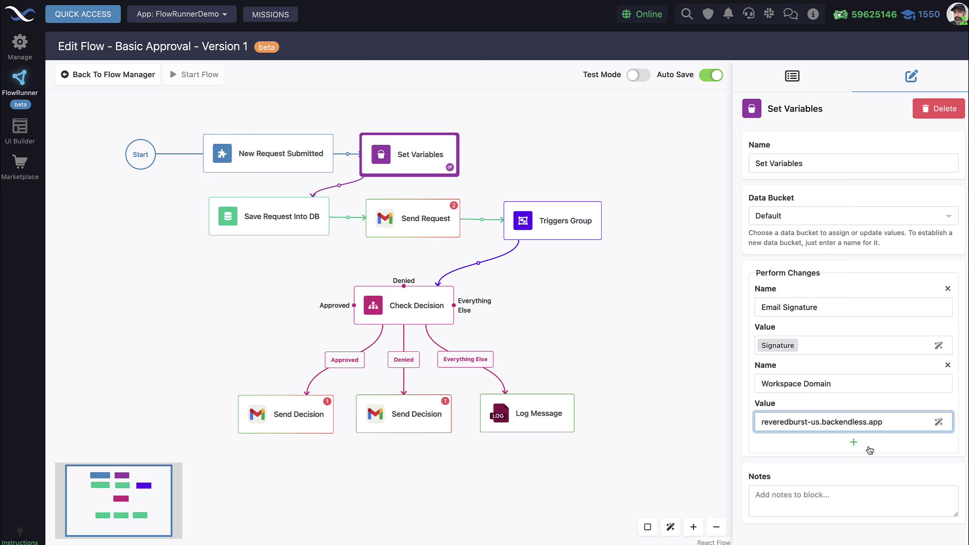
left_click(887, 448)
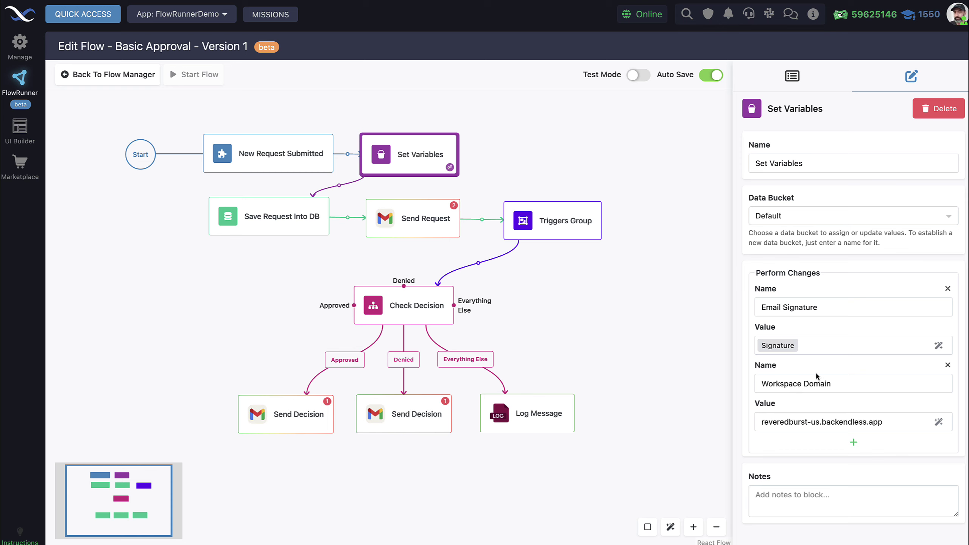
- Add then remove an extra empty variable row, and bring up the Save Request Into DB settings
left_click(854, 443)
scroll(852, 449, "down", 2)
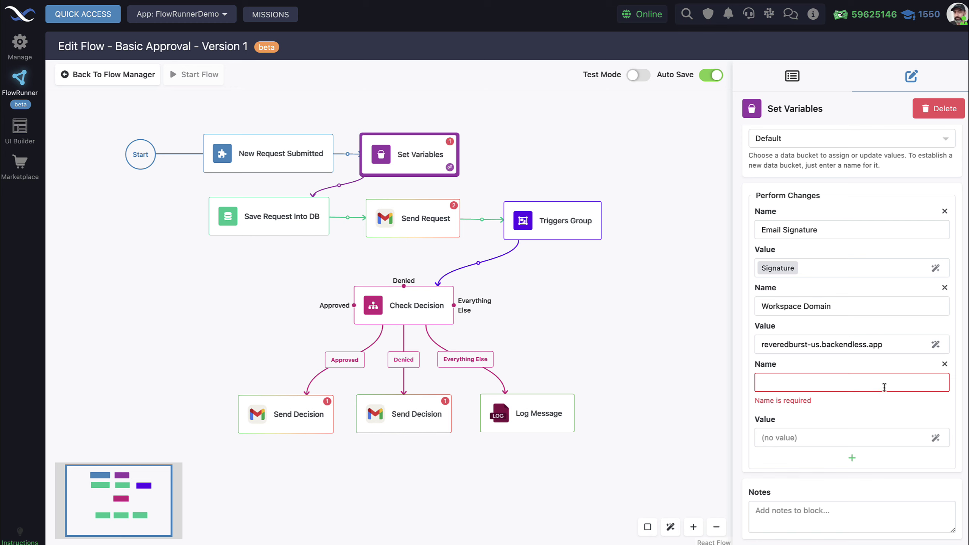
left_click(945, 365)
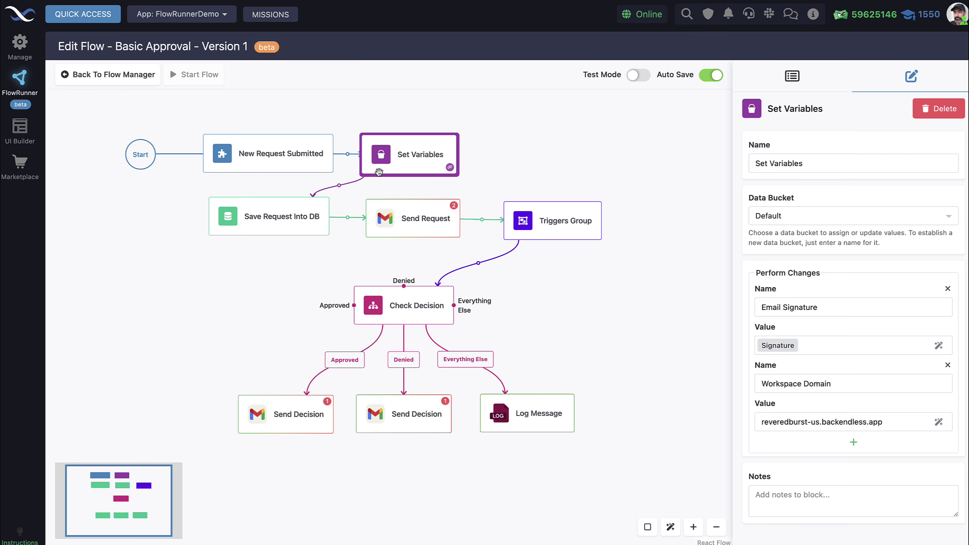
left_click(279, 221)
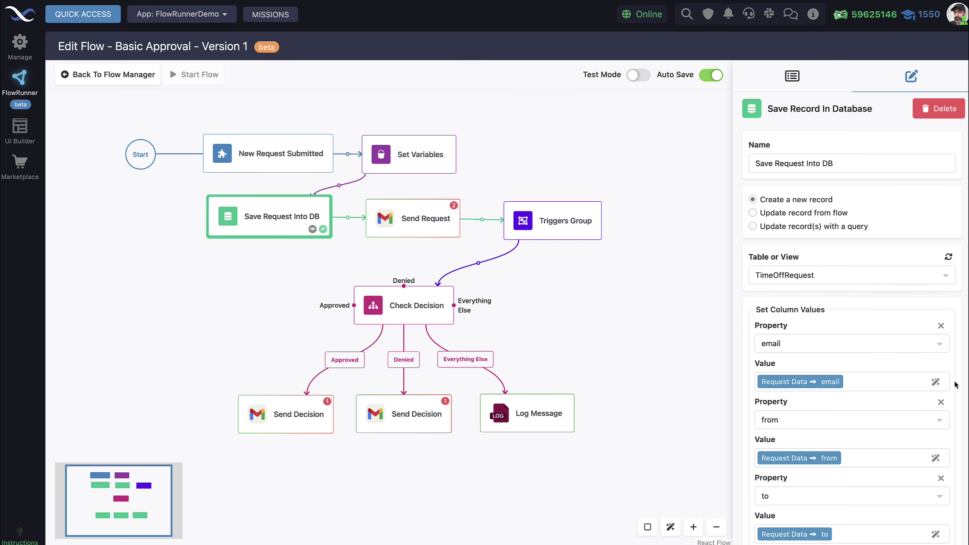
scroll(901, 356, "down", 4)
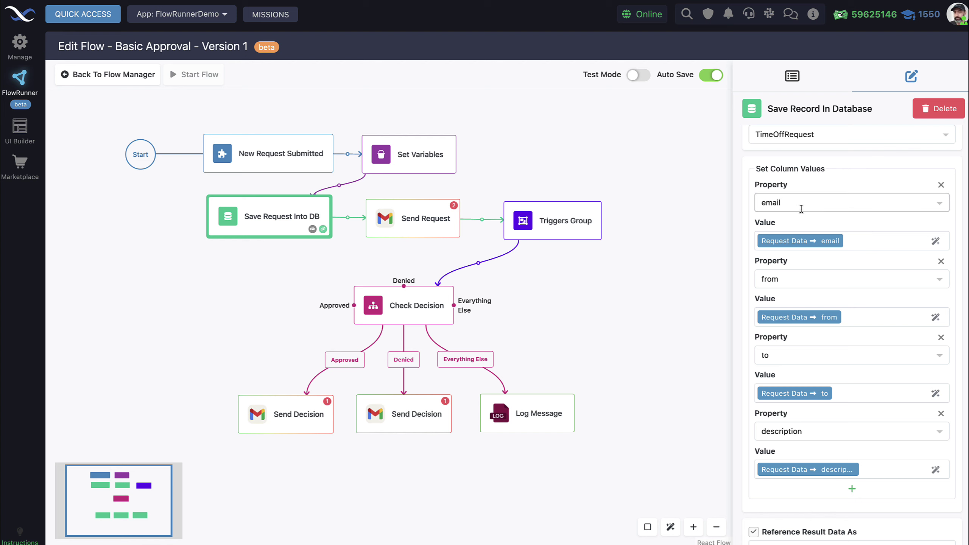
scroll(887, 231, "up", 4)
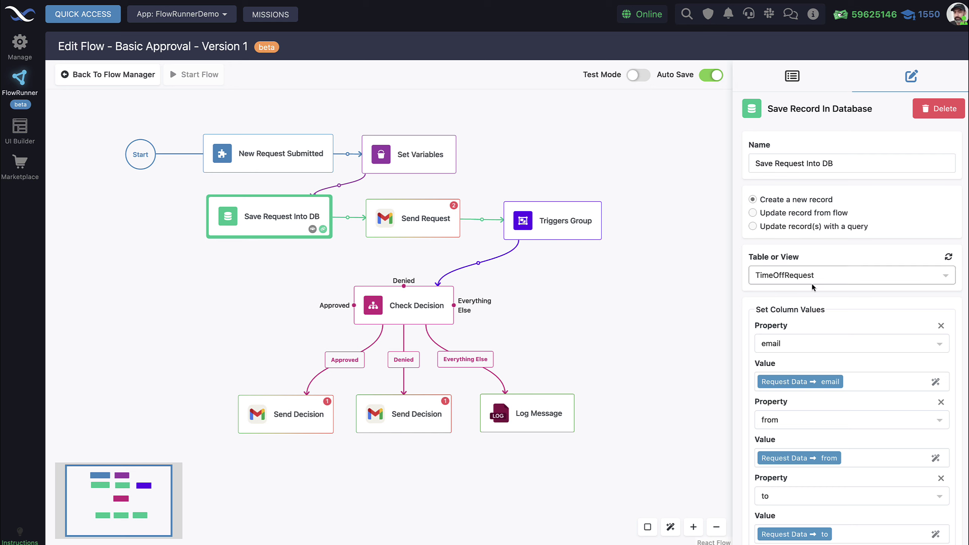
scroll(737, 259, "down", 5)
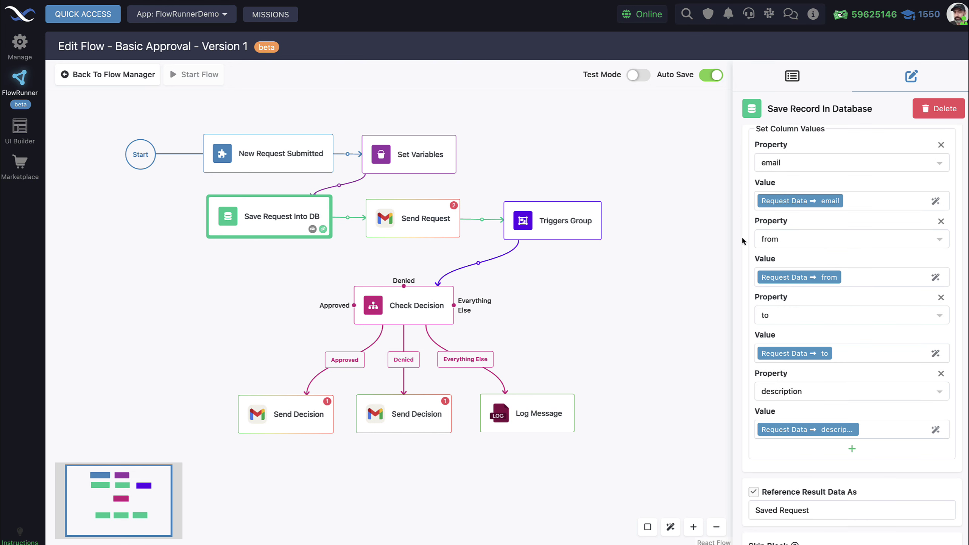
scroll(740, 226, "up", 1)
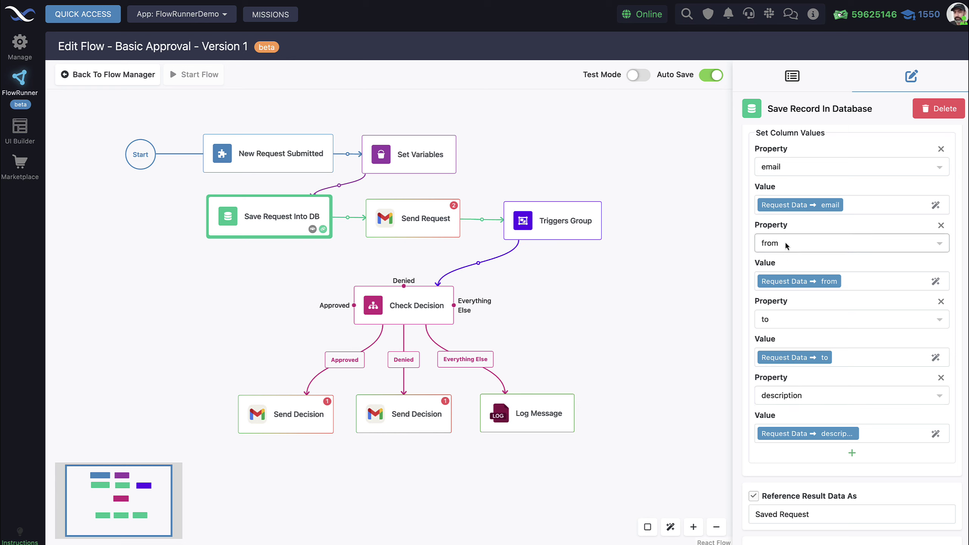
mouse_move(837, 209)
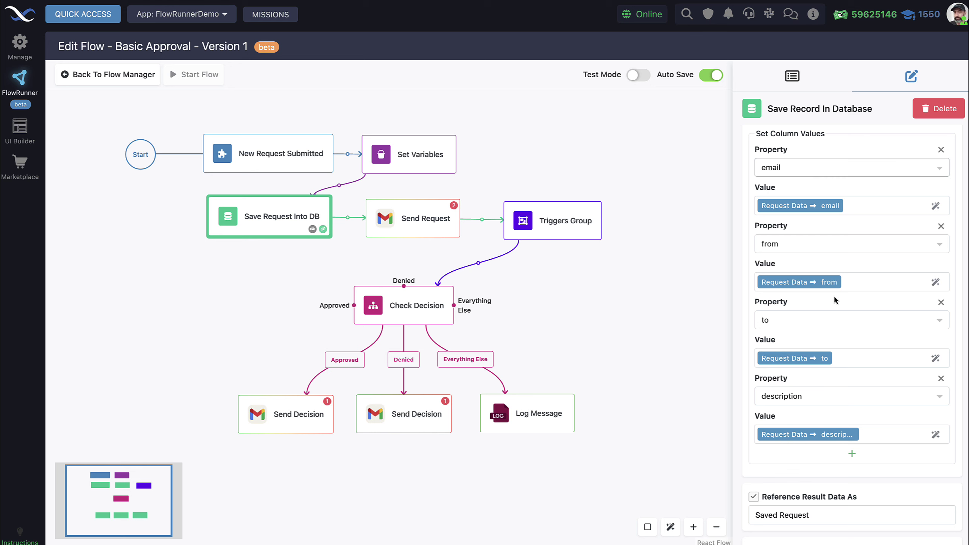
scroll(834, 296, "up", 5)
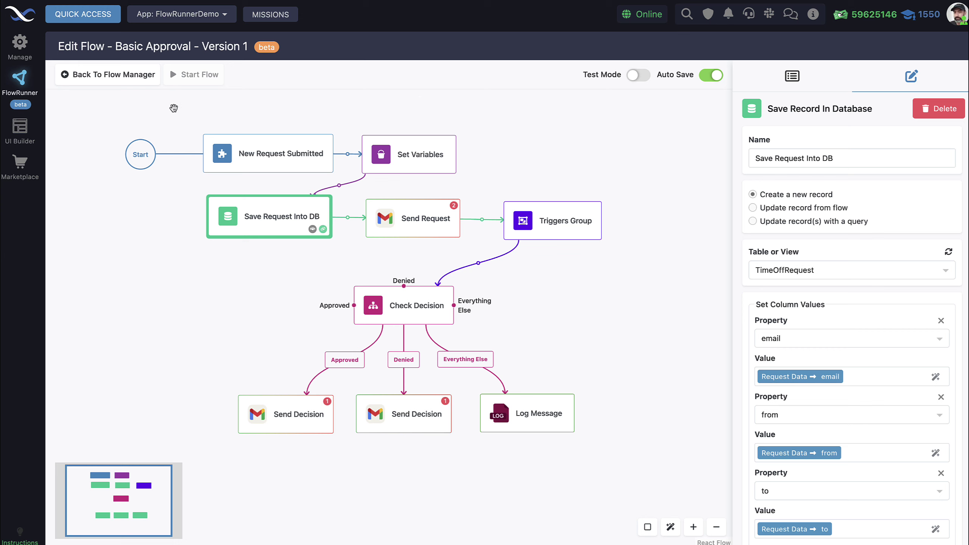
left_click(85, 15)
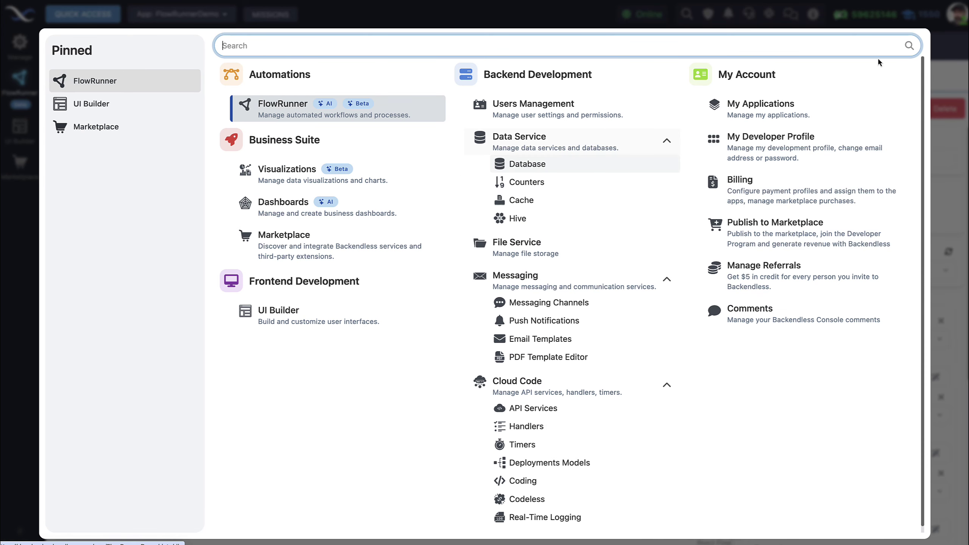
key("Escape")
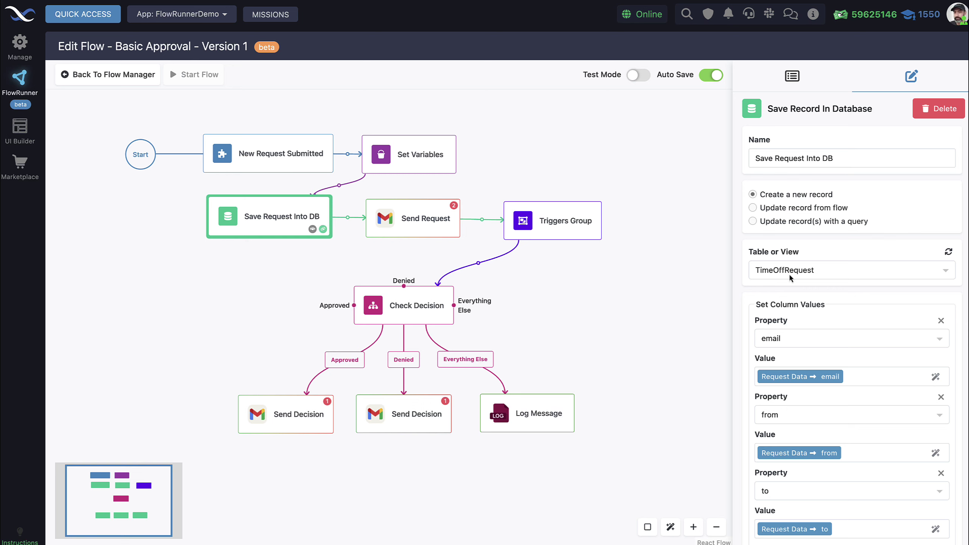
scroll(802, 292, "down", 3)
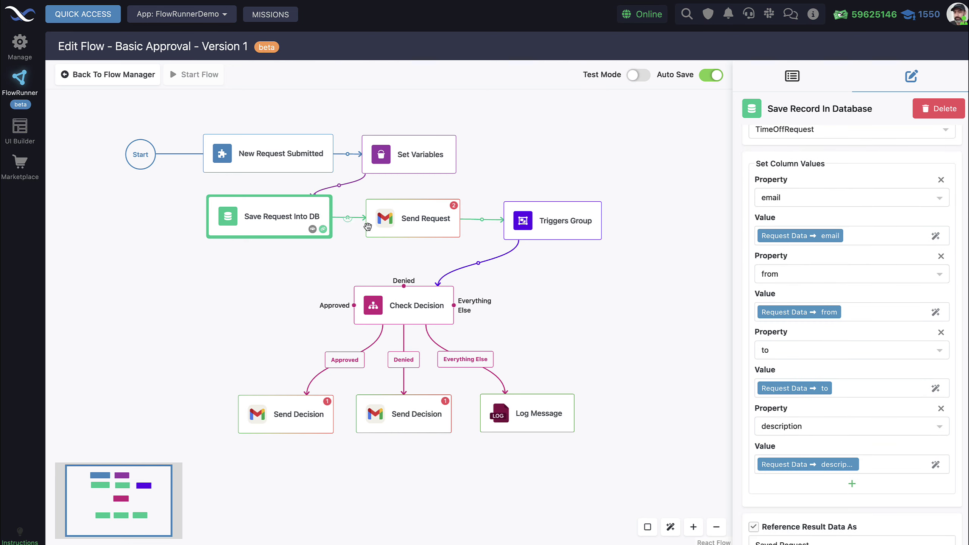
- From the Send Request block, show the block library and briefly expand the Gmail actions
left_click(403, 223)
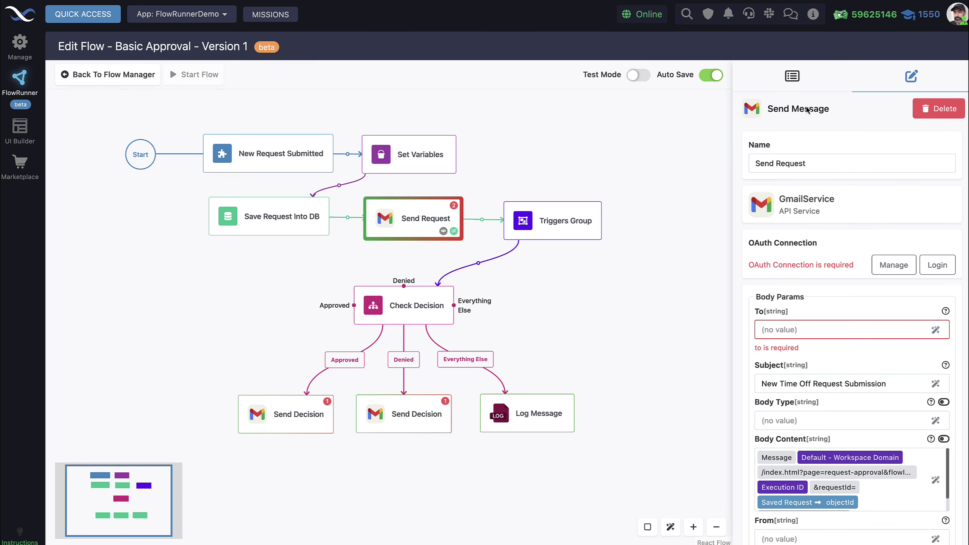
left_click(475, 220)
left_click(792, 75)
scroll(847, 298, "down", 10)
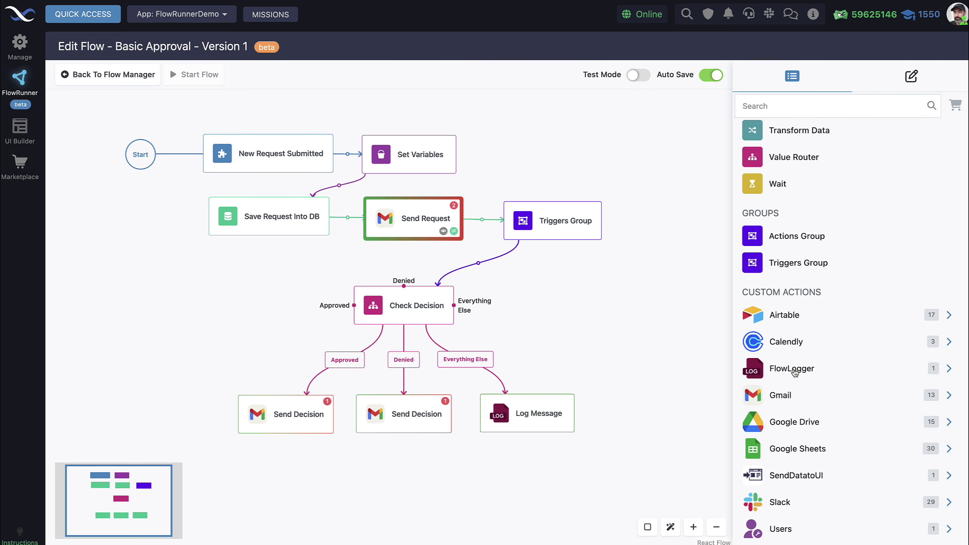
left_click(789, 397)
left_click(890, 399)
scroll(824, 462, "up", 10)
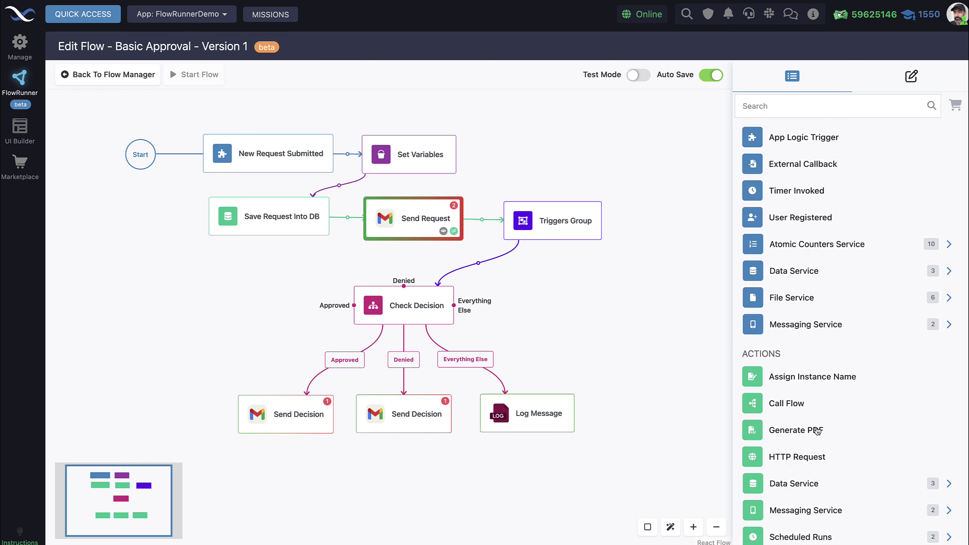
- Check the installed Gmail extension's details in the FlowRunner extensions list
left_click(957, 107)
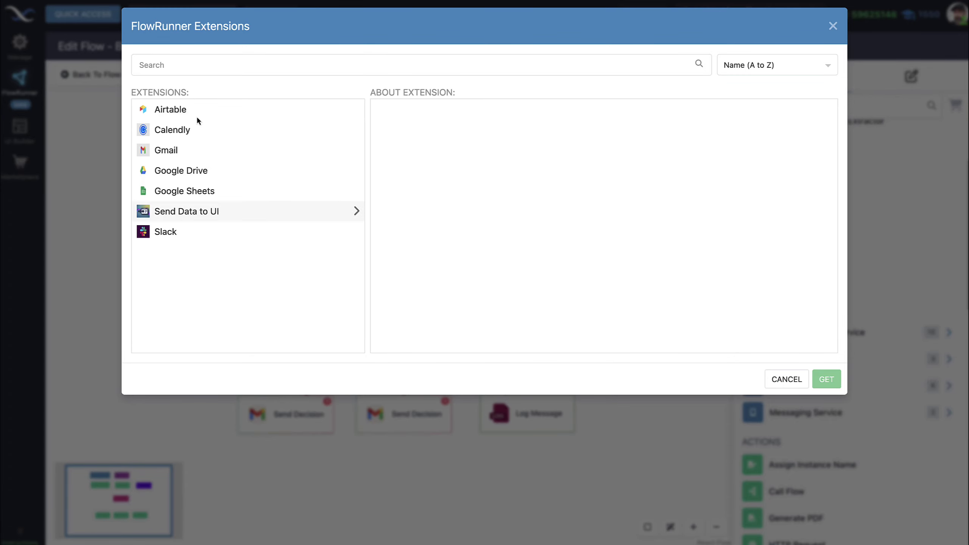
left_click(177, 155)
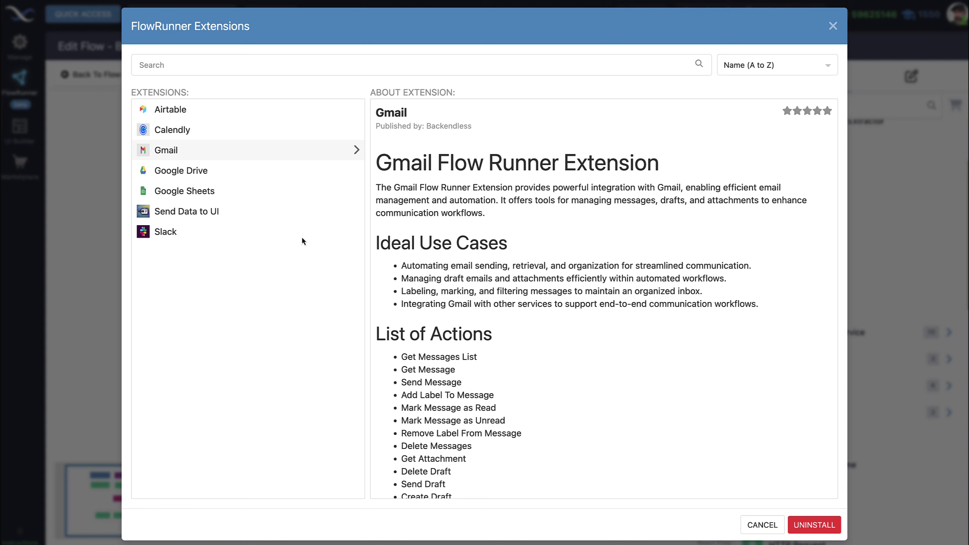
left_click(833, 26)
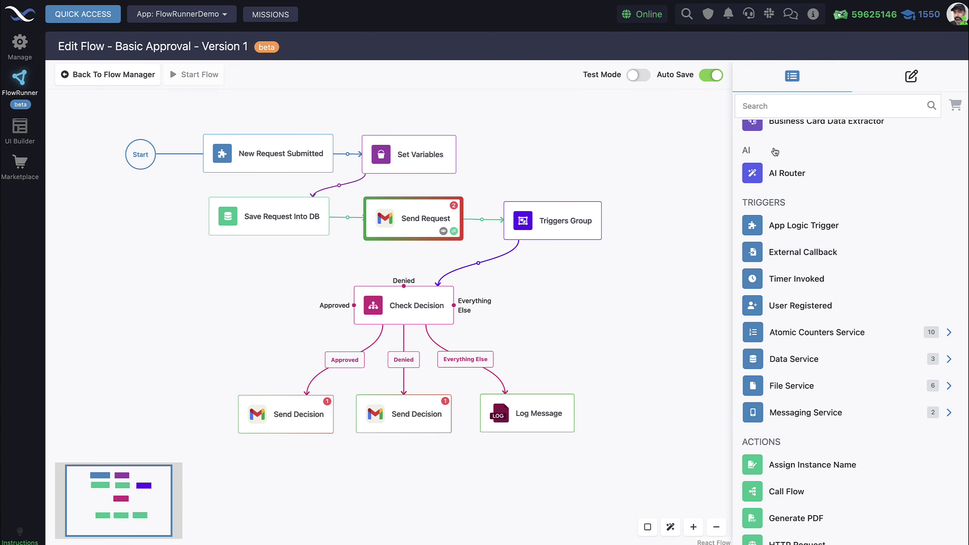
- Expand the Slack and Gmail action lists in the block library
scroll(833, 411, "down", 10)
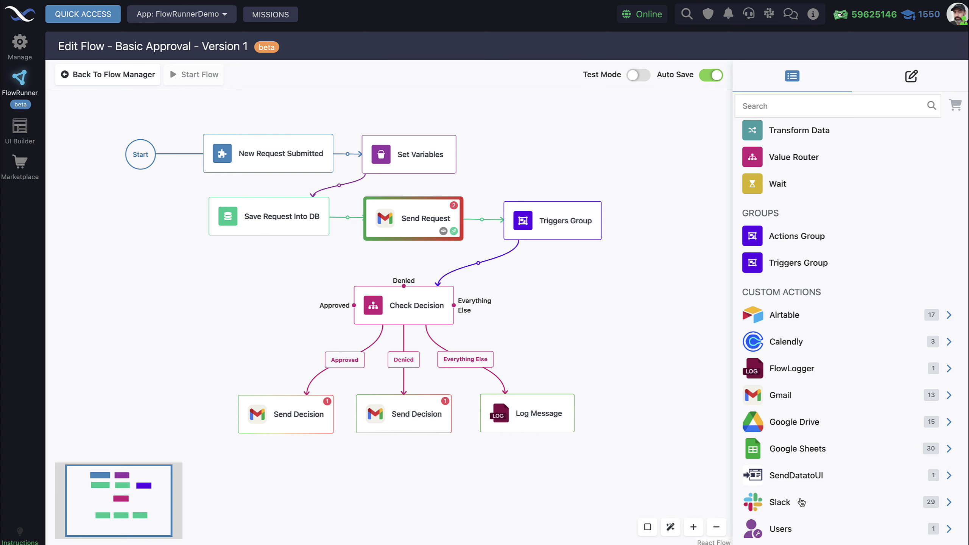
left_click(801, 502)
left_click(816, 398)
scroll(816, 397, "down", 10)
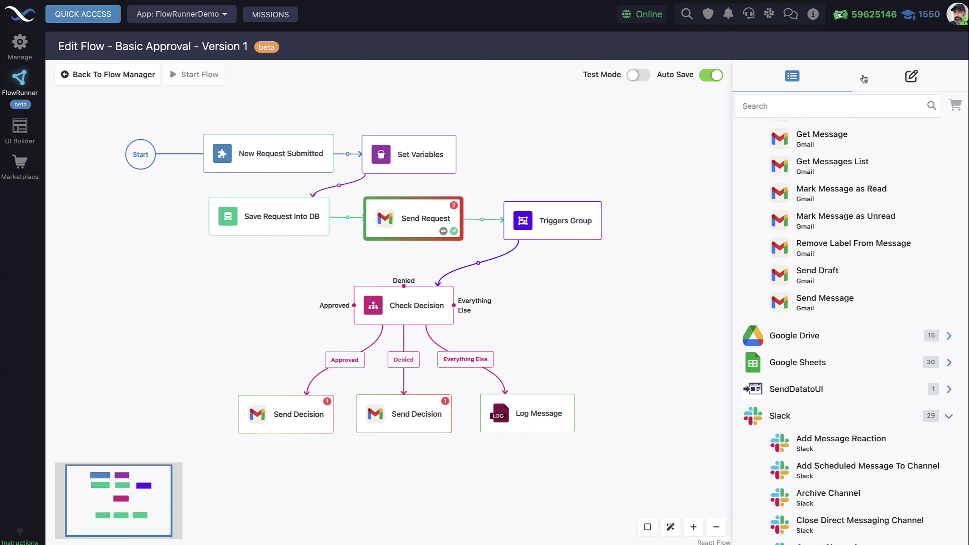
- Return to the Send Request Send Message settings and scroll through the Body Params, noting the empty To field
left_click(911, 77)
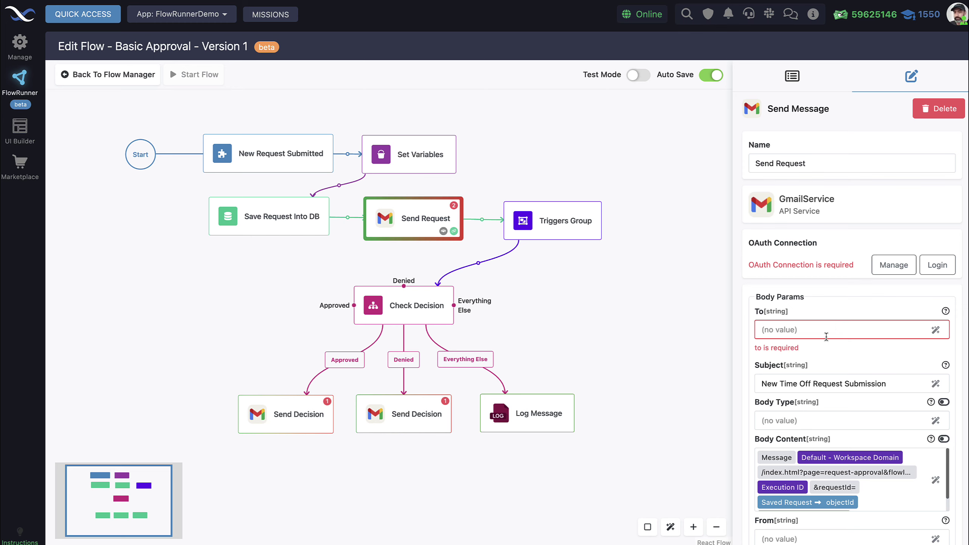
scroll(826, 336, "down", 2)
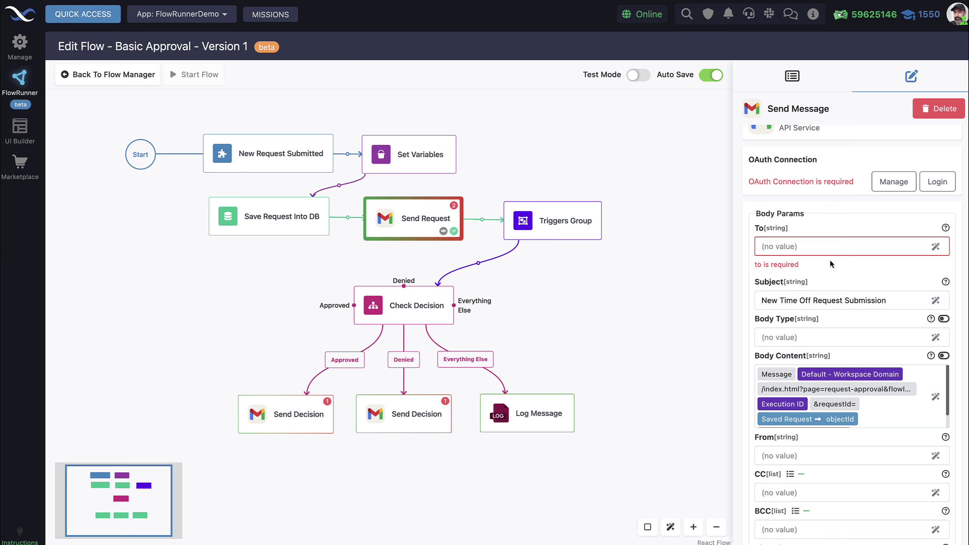
scroll(827, 262, "down", 1)
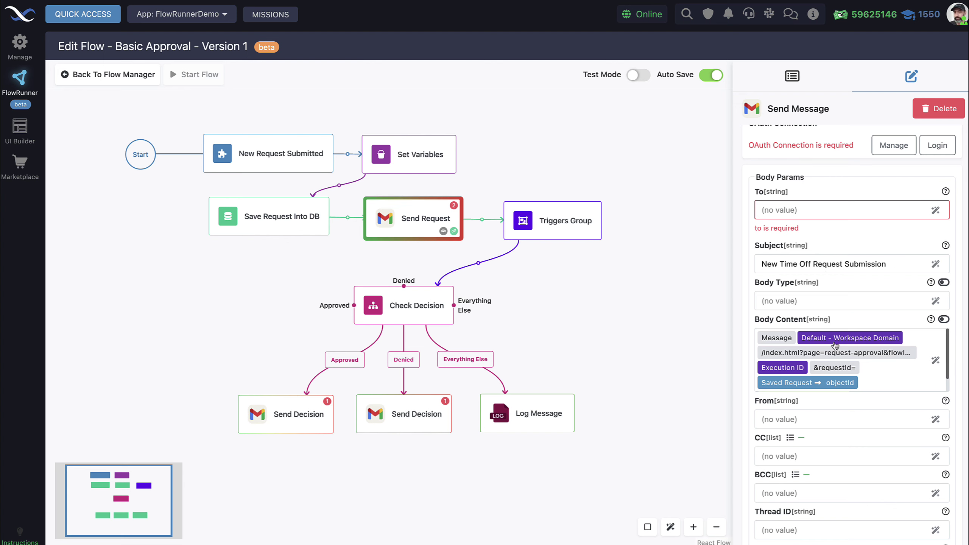
scroll(861, 345, "down", 1)
scroll(889, 352, "up", 1)
- Open the Body Content expression and preview the full multiline text of its Message part
left_click(936, 361)
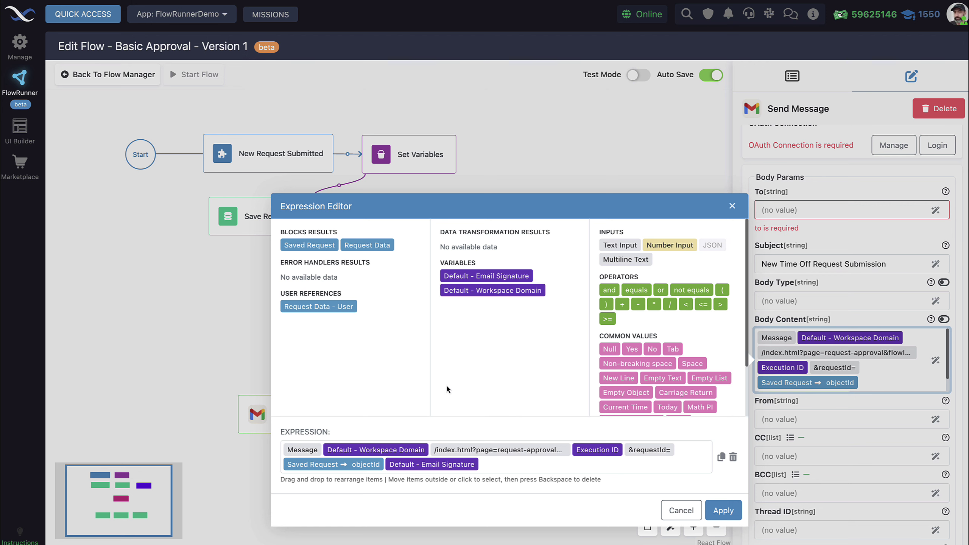
left_click(312, 451)
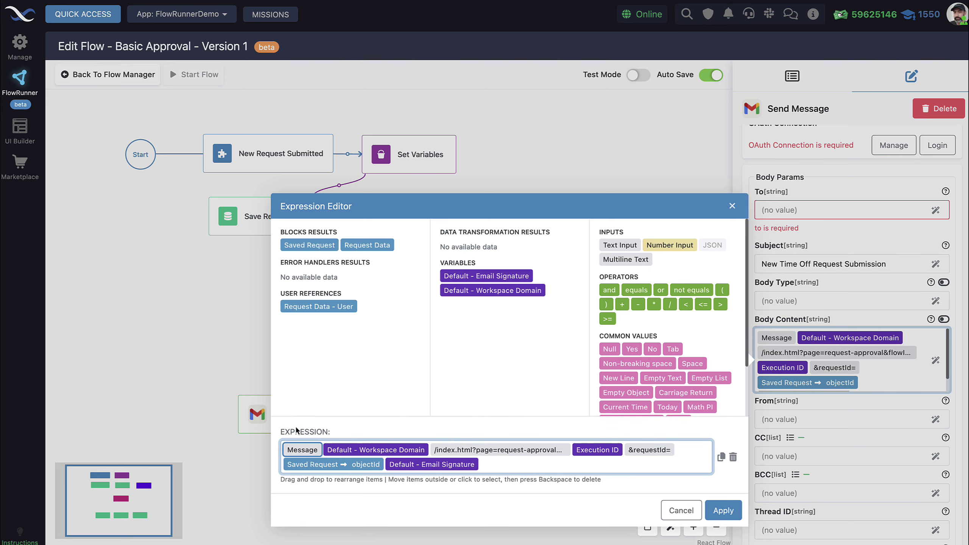
left_click(307, 450)
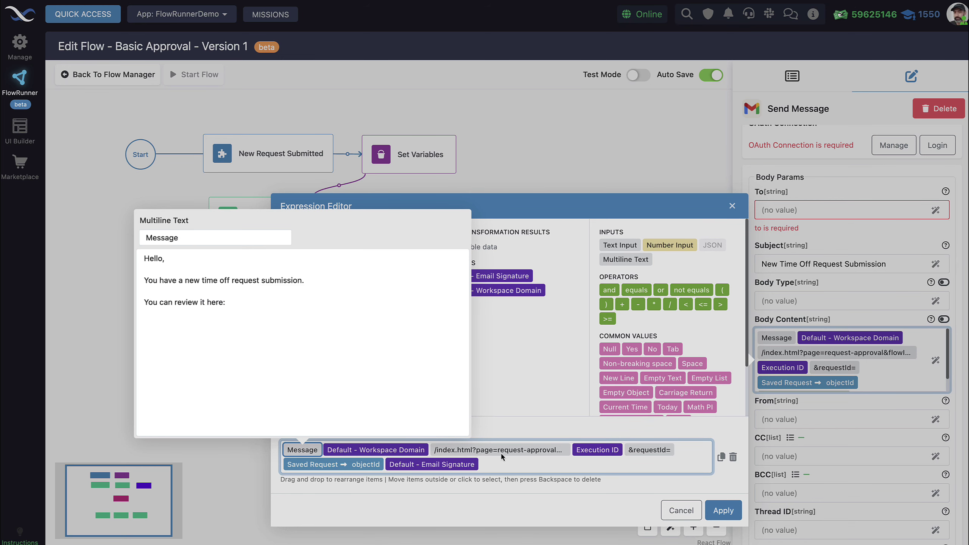
left_click(511, 479)
mouse_move(395, 451)
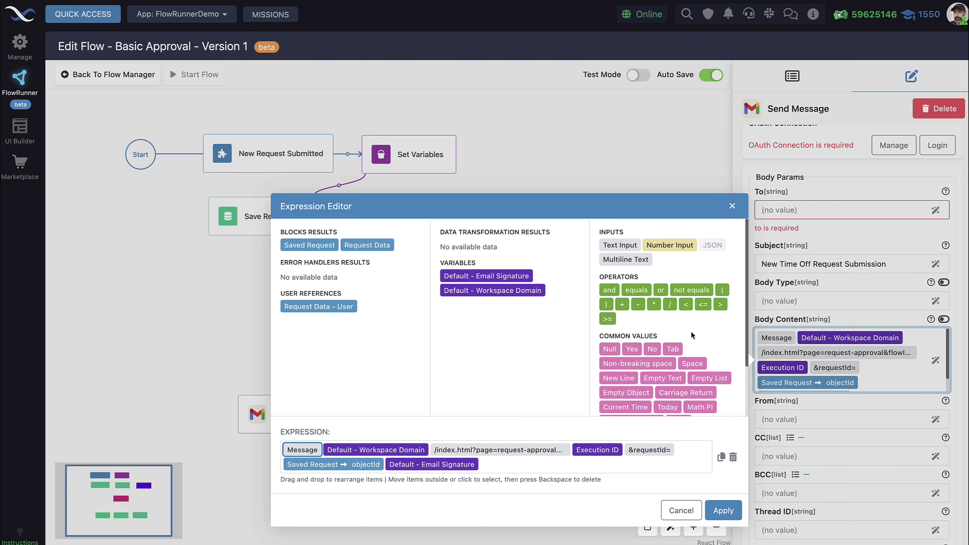
- Read the /index.html link and Execution ID parts of the body expression, then close it unchanged
left_click(519, 454)
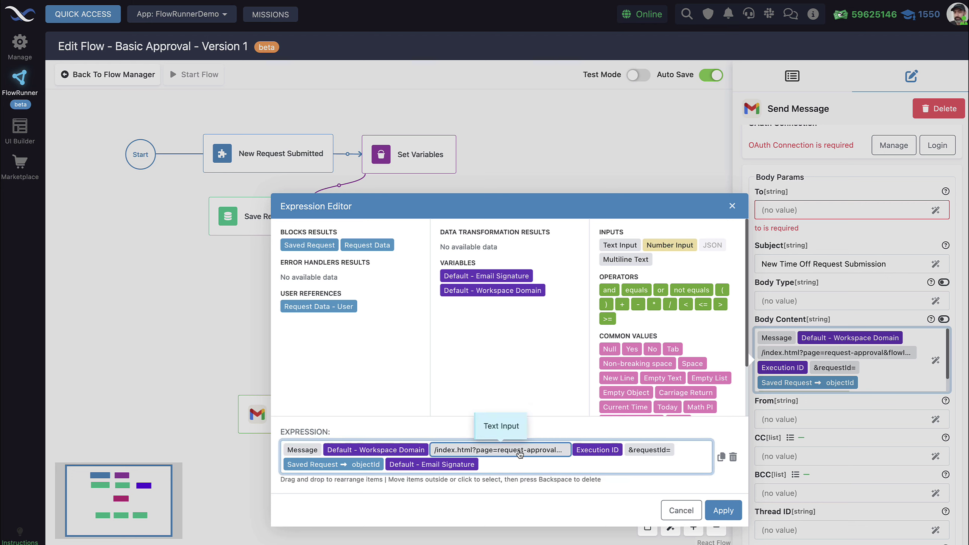
left_click(519, 453)
left_click_drag(534, 450, 428, 453)
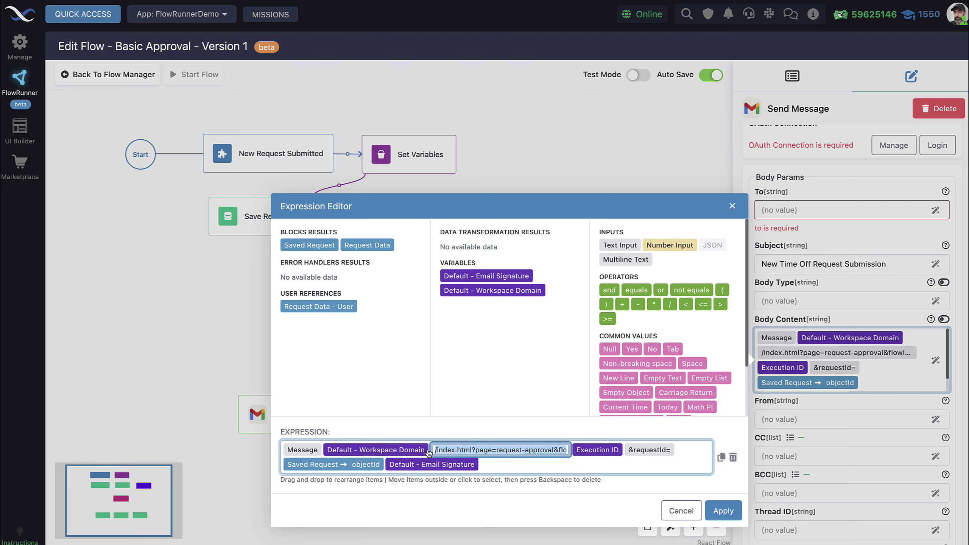
left_click(597, 457)
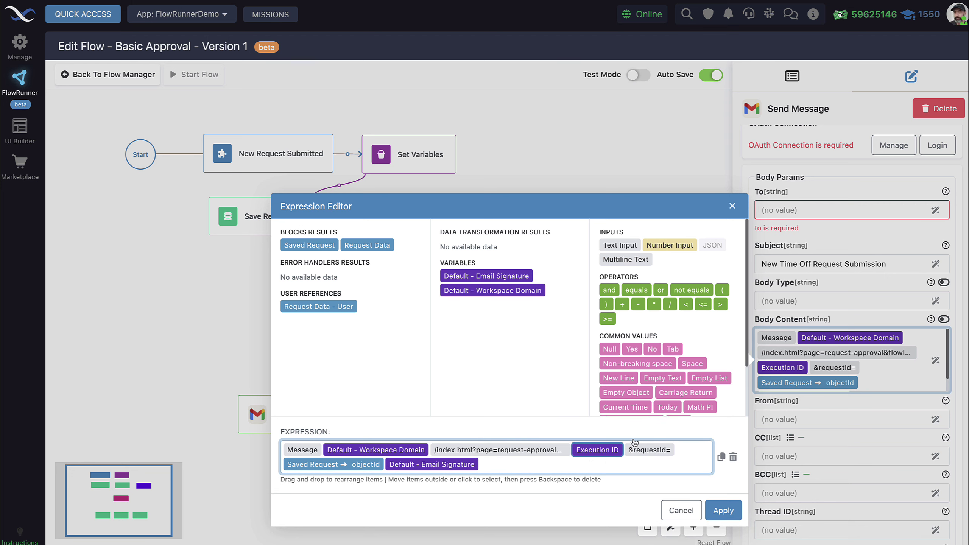
scroll(658, 378, "down", 2)
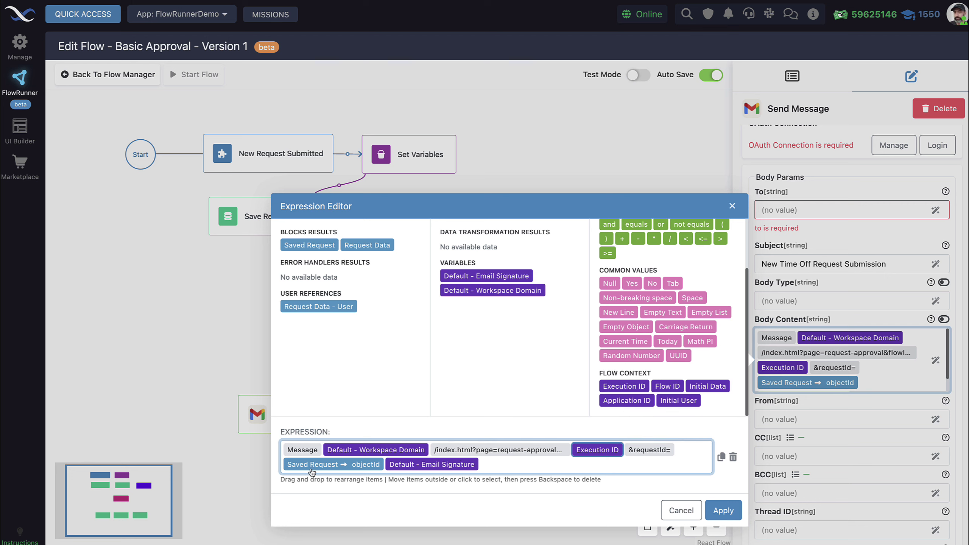
mouse_move(325, 467)
key("Escape")
left_click(277, 215)
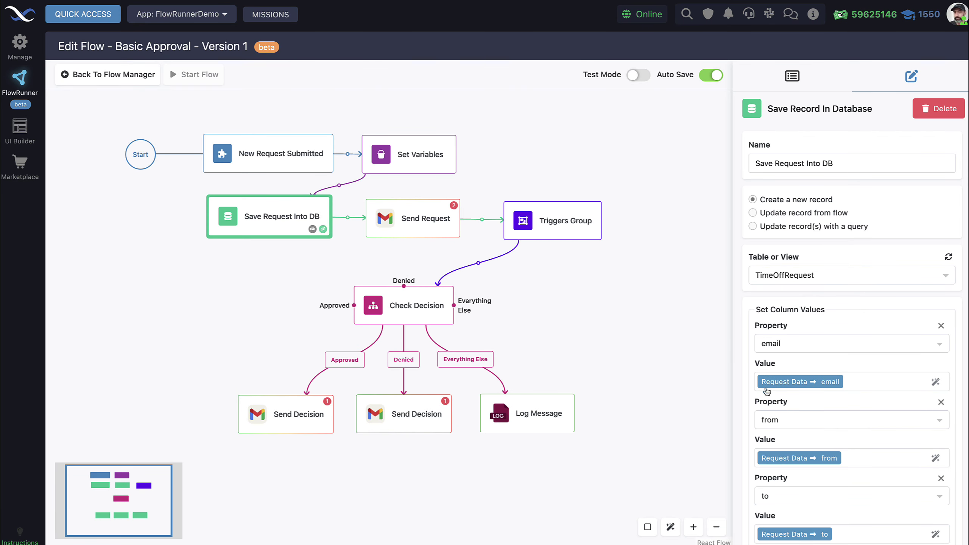
scroll(765, 388, "down", 5)
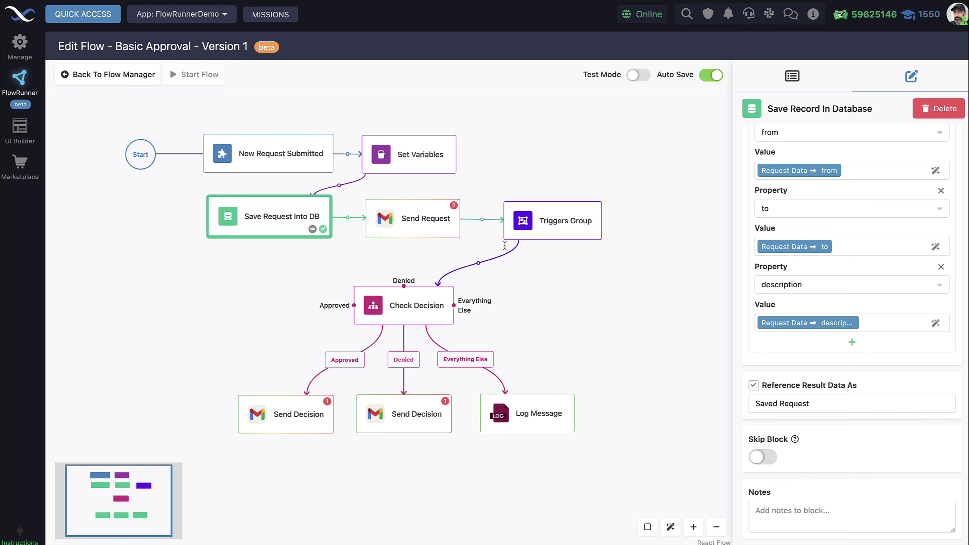
left_click(419, 226)
scroll(924, 438, "down", 2)
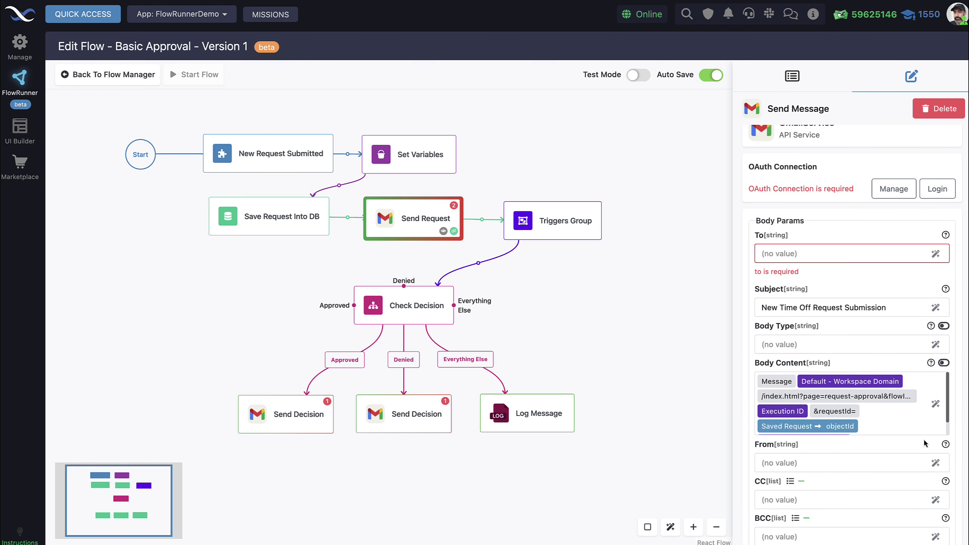
left_click(935, 406)
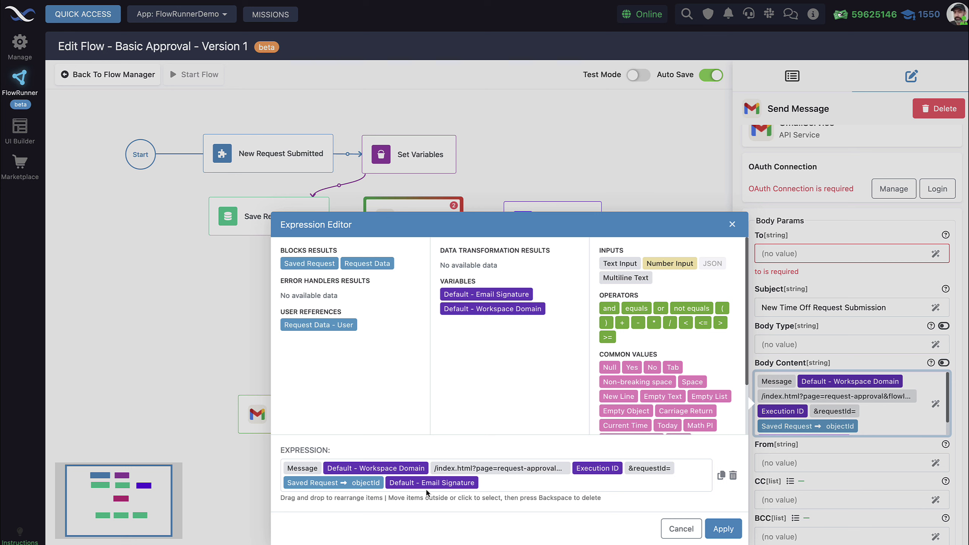
mouse_move(427, 488)
left_click(681, 529)
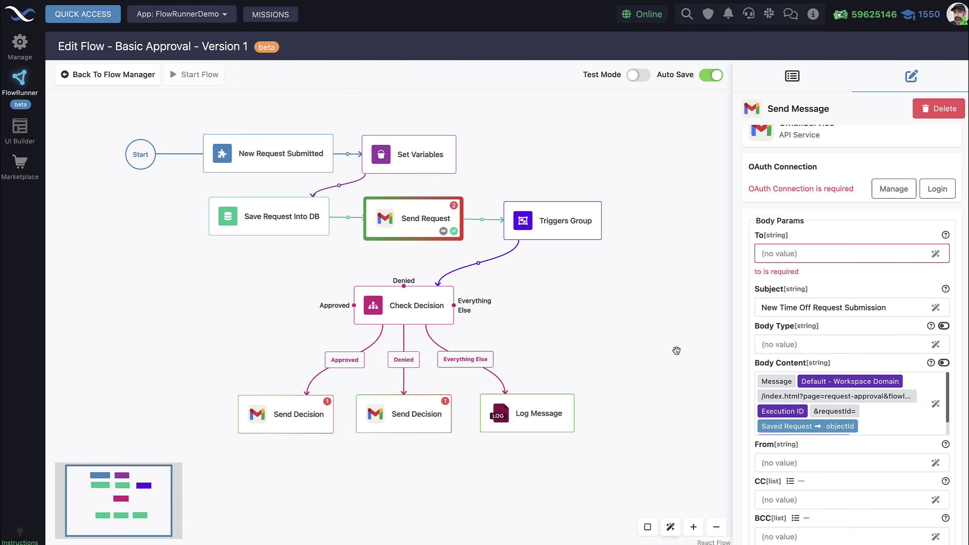
left_click(411, 162)
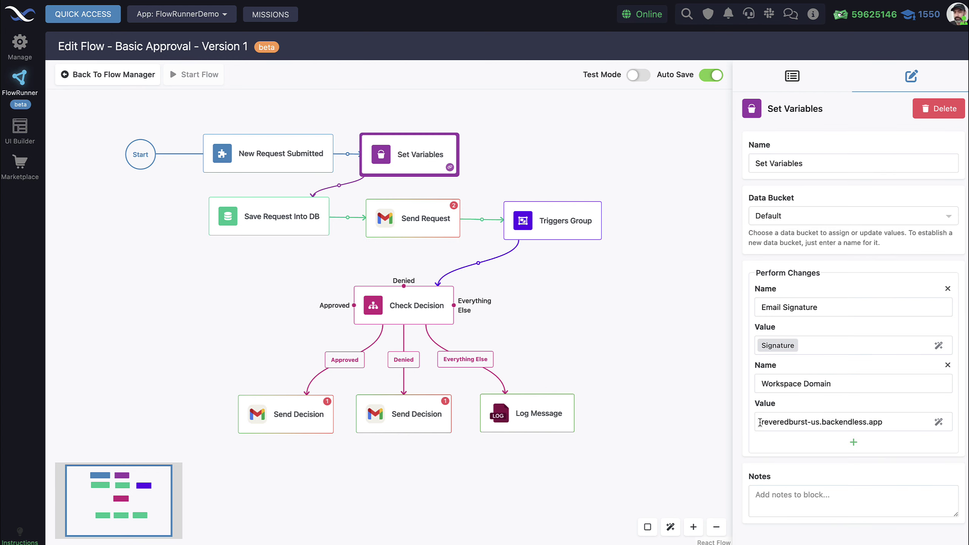
left_click(758, 422)
type("http")
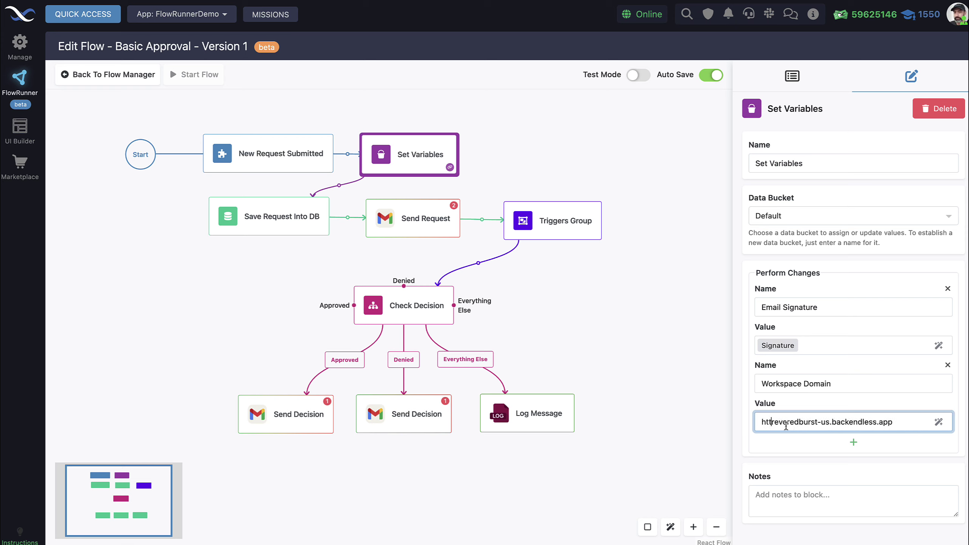
type("s://")
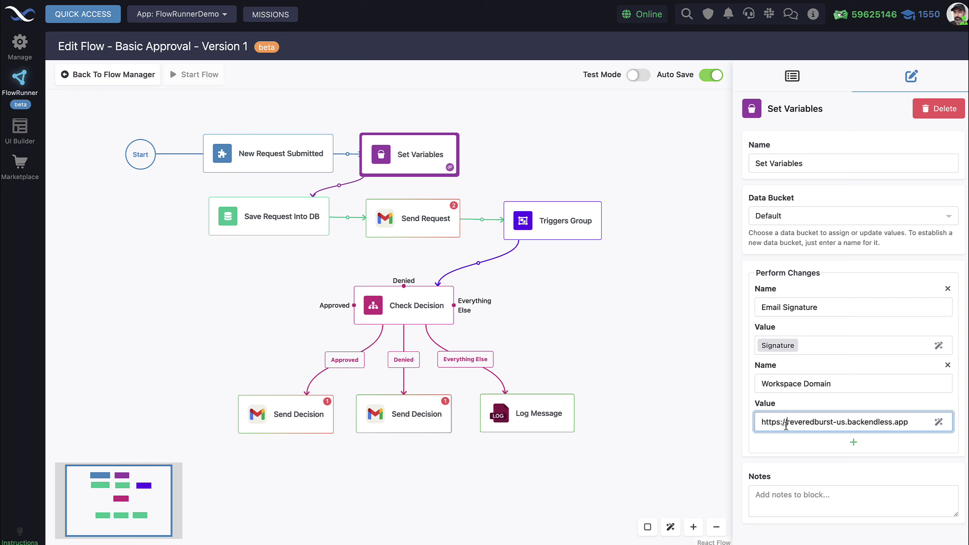
left_click(916, 449)
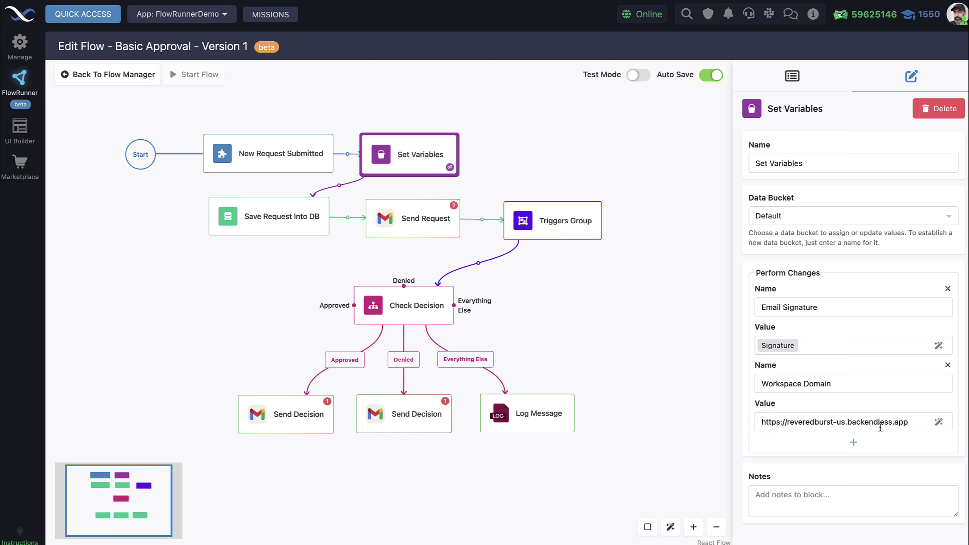
- Bring up the Send Request email step's settings
left_click(424, 213)
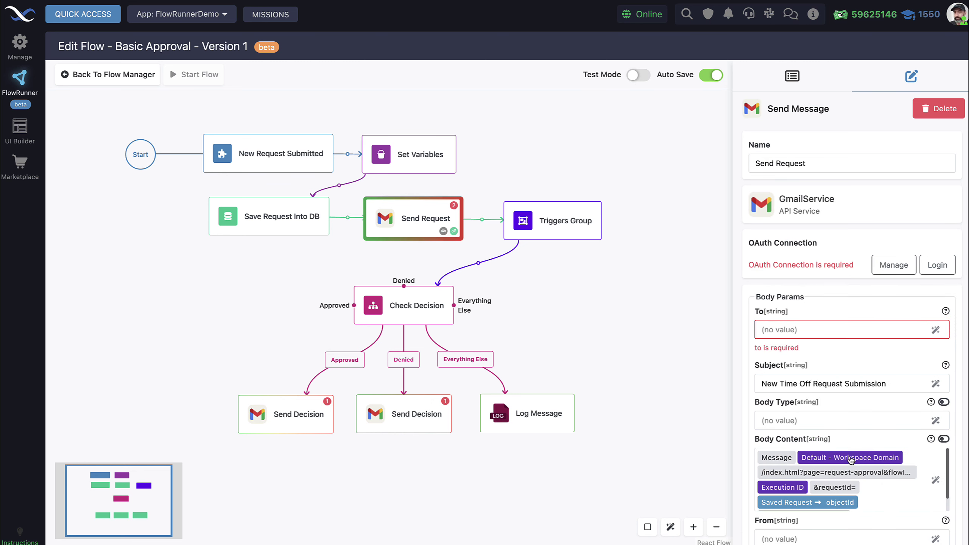
mouse_move(826, 464)
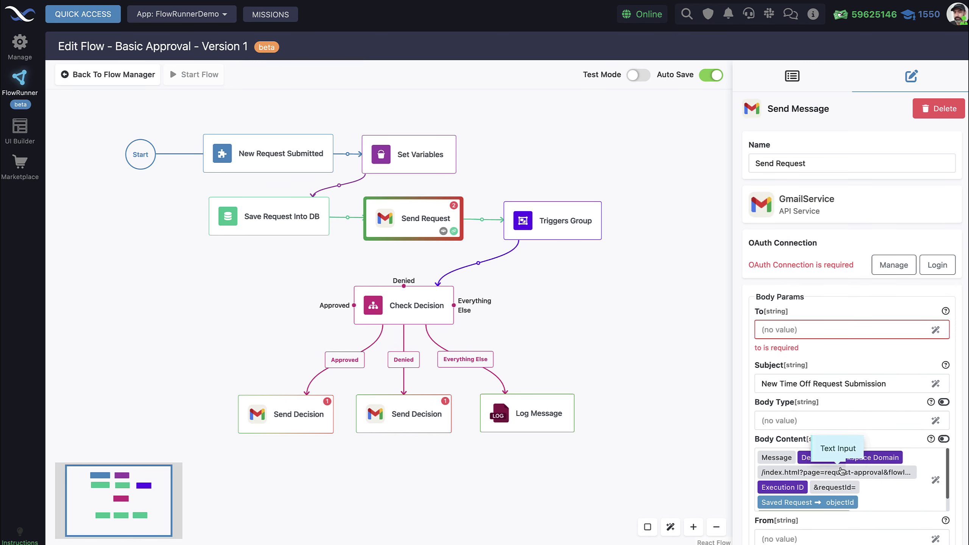
mouse_move(854, 458)
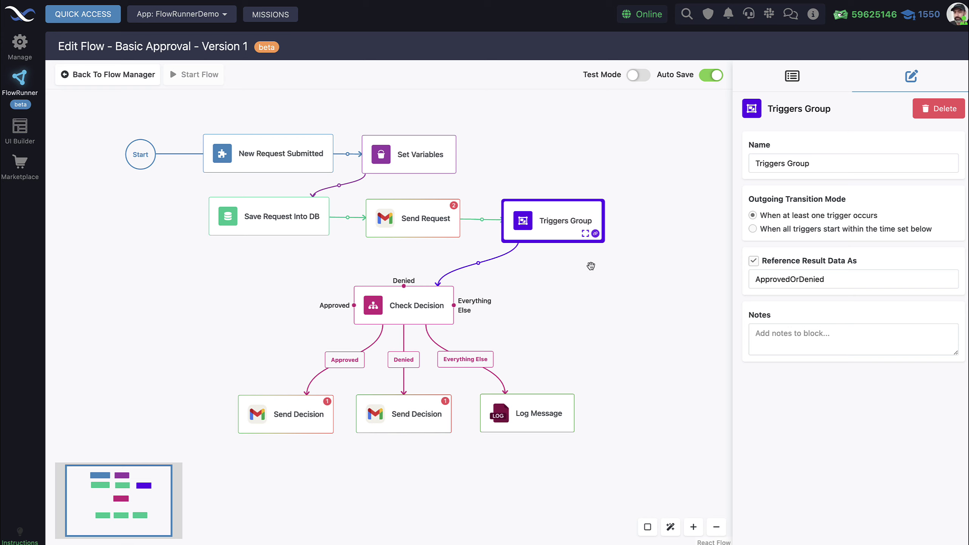
left_click(586, 233)
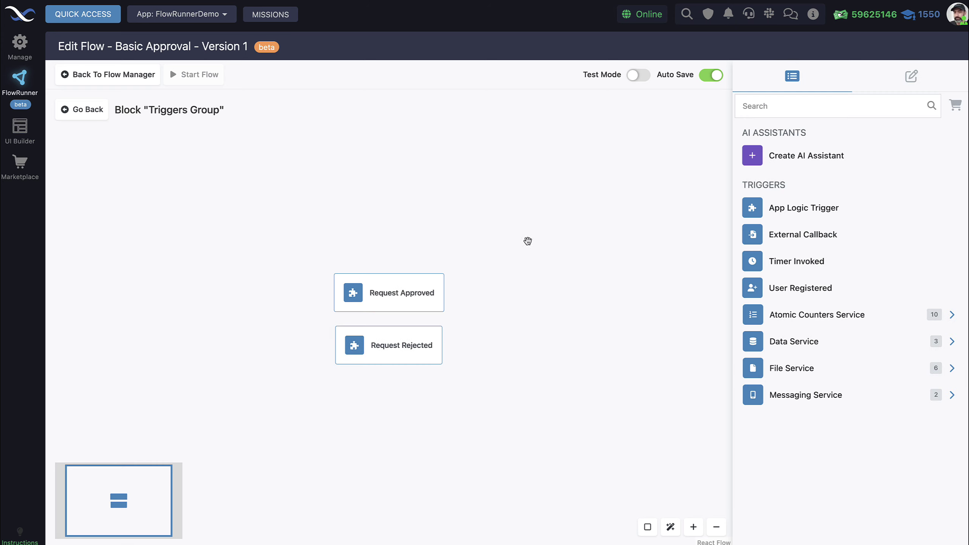
left_click(405, 230)
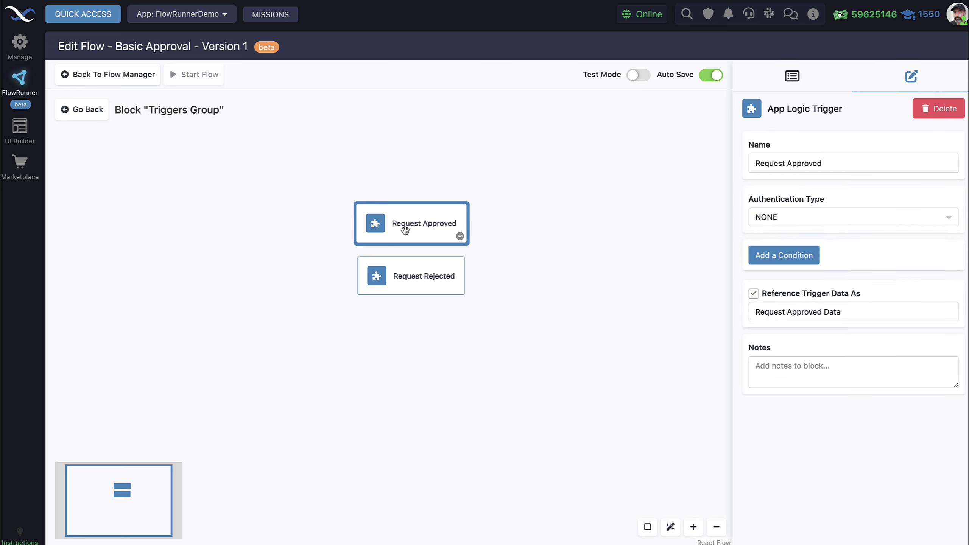
left_click(406, 277)
left_click(405, 226)
left_click(407, 278)
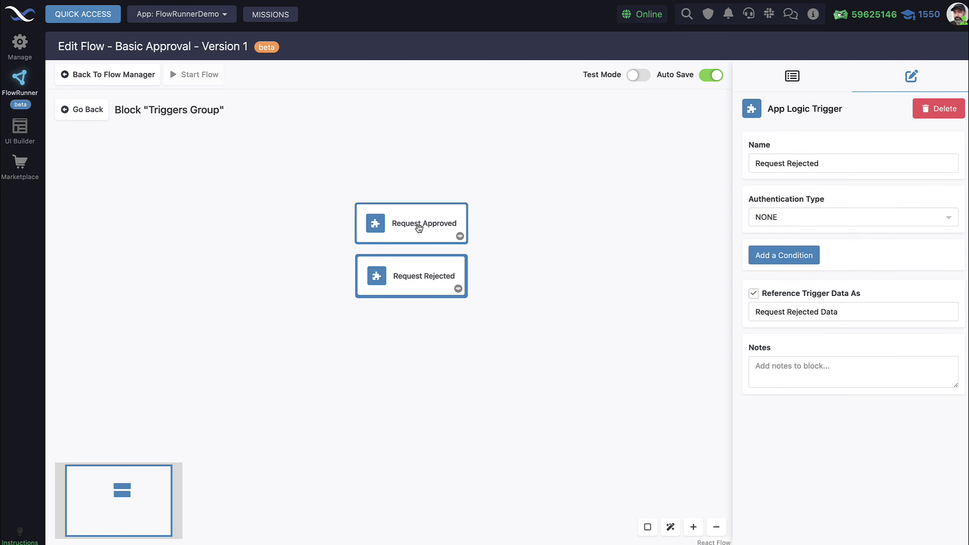
left_click(419, 228)
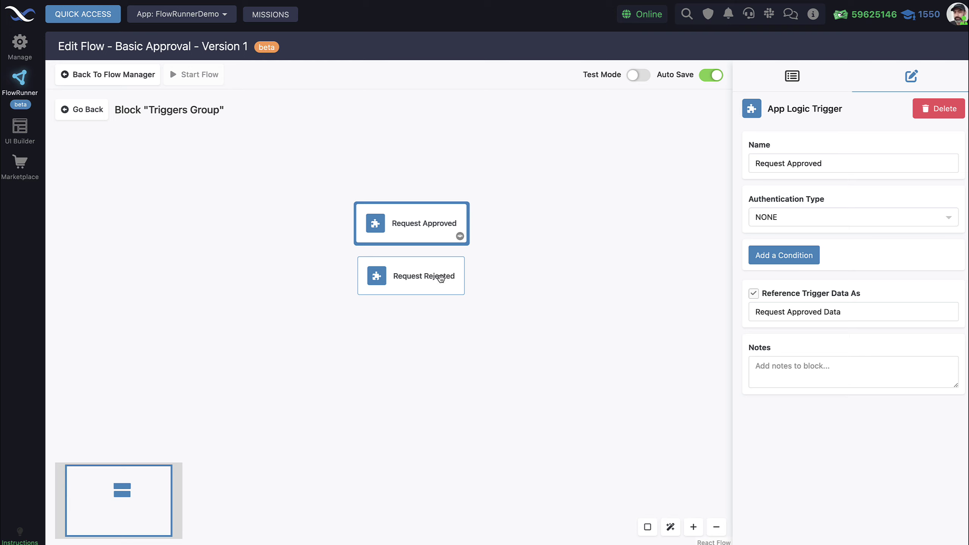
left_click(420, 285)
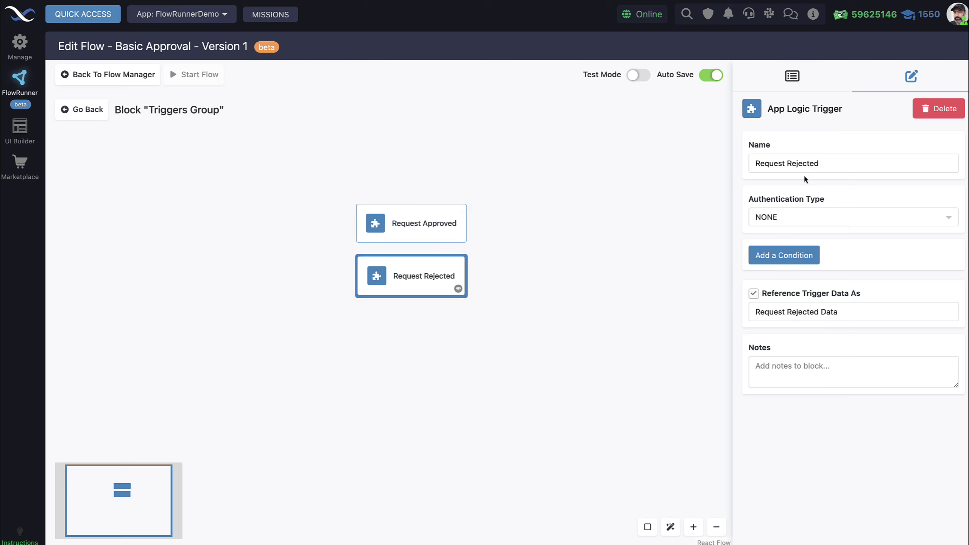
left_click(406, 239)
left_click(408, 269)
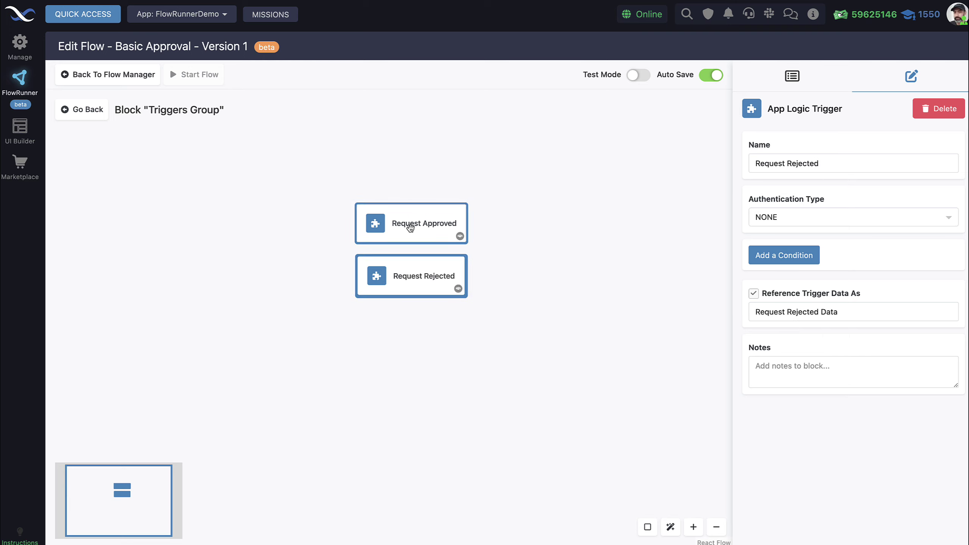
left_click(410, 230)
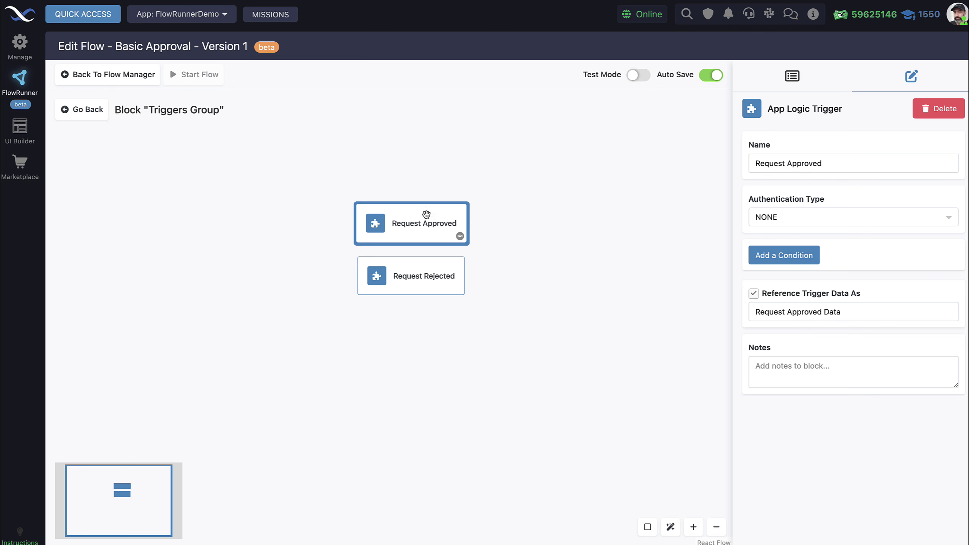
- Try the Triggers Group's 'all triggers within a period' option, revert to 'at least one trigger occurs', then select Check Decision
left_click(81, 112)
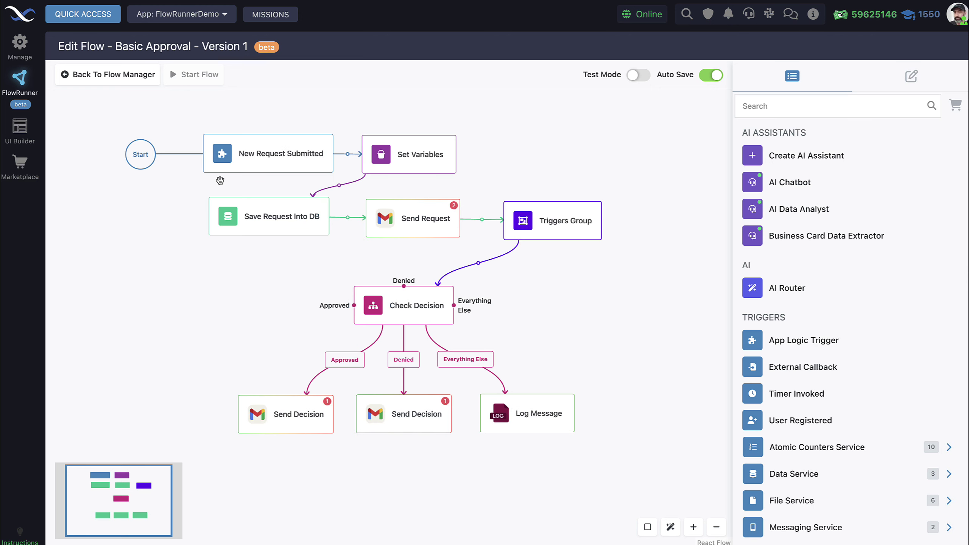
left_click(548, 235)
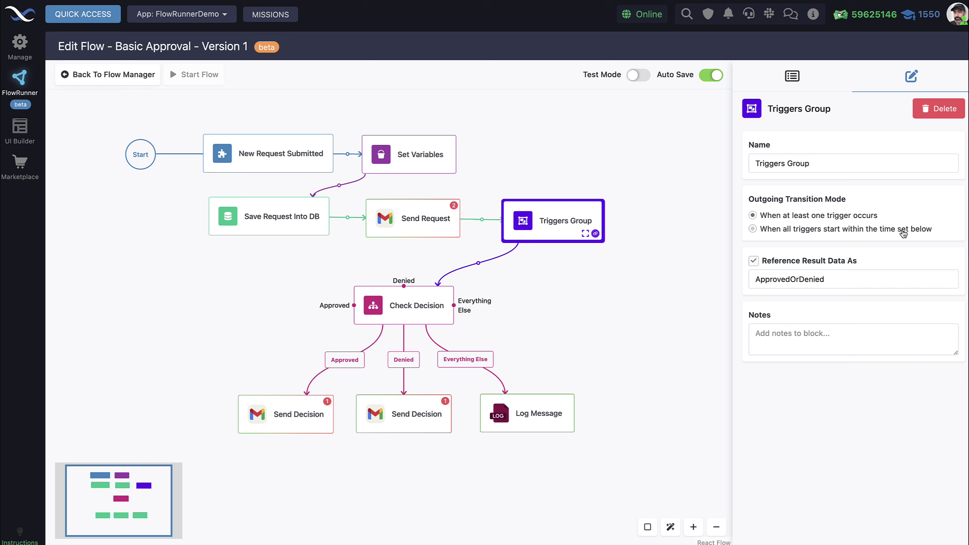
left_click(903, 230)
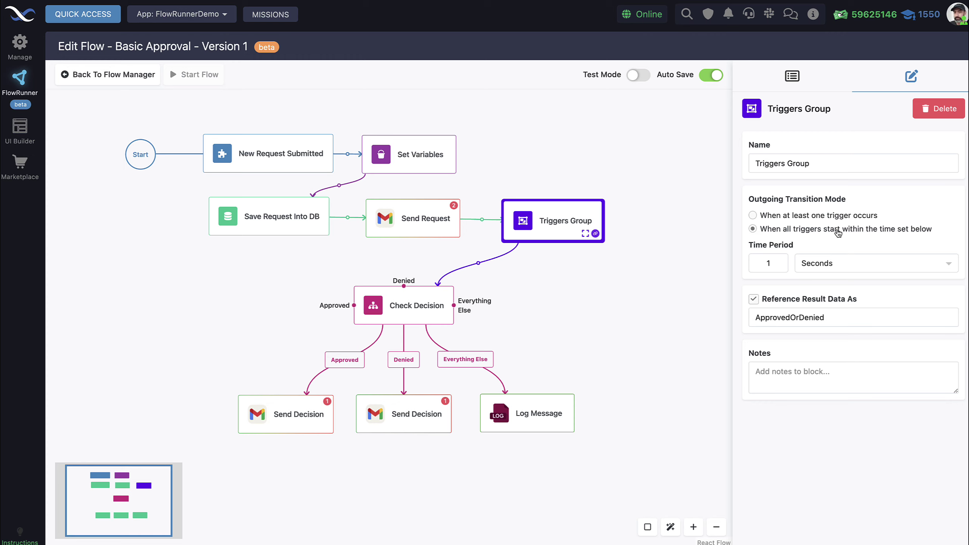
left_click(808, 219)
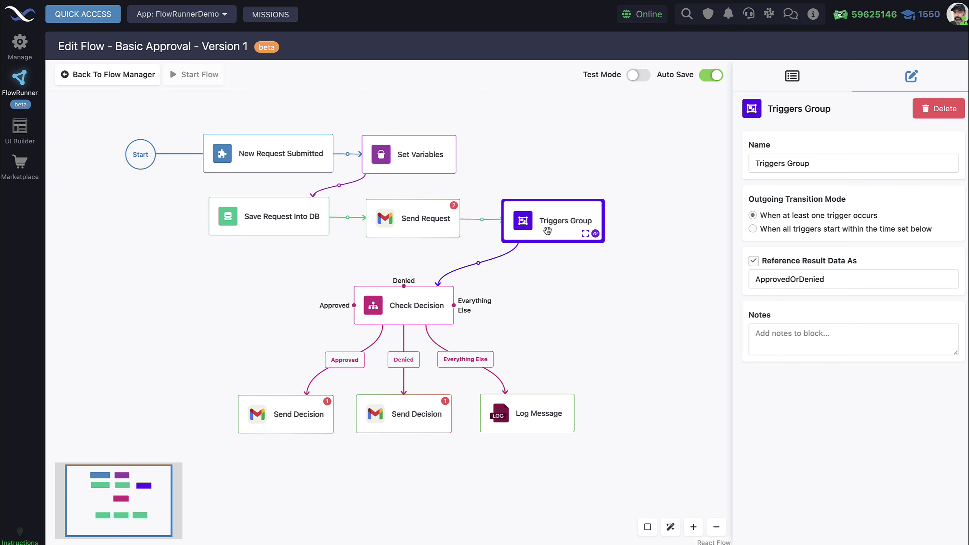
left_click(407, 304)
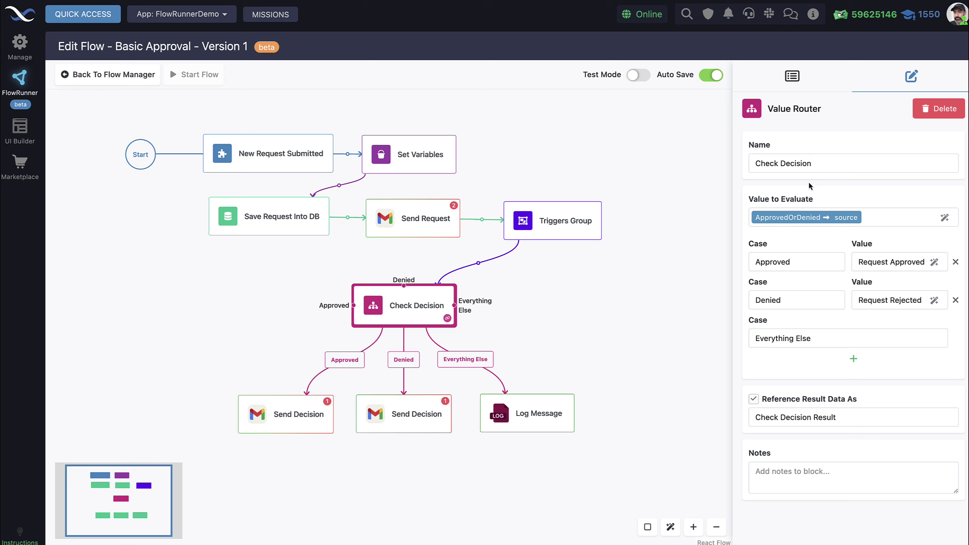
- Compare the Triggers Group and Check Decision source settings, then expand Triggers Group to see Request Approved and Request Rejected
mouse_move(788, 216)
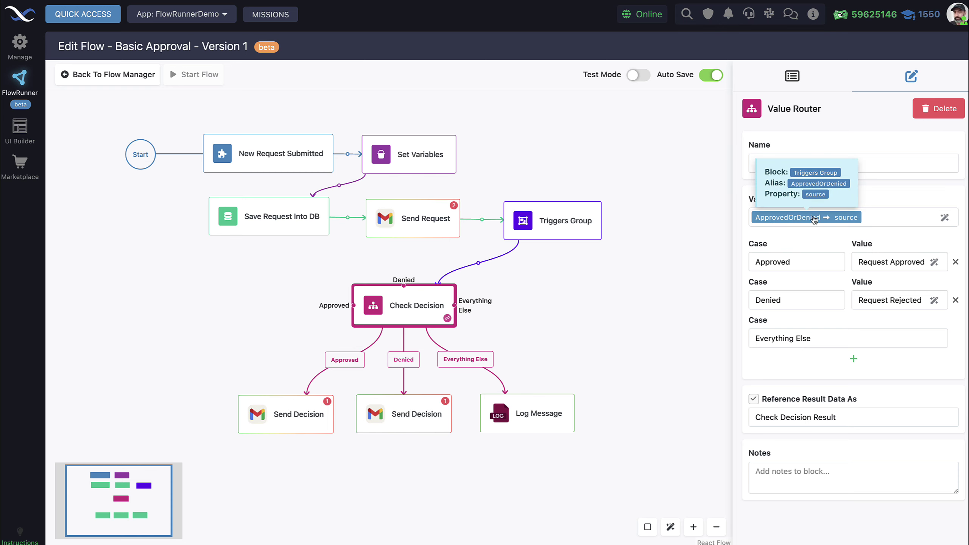
left_click(592, 232)
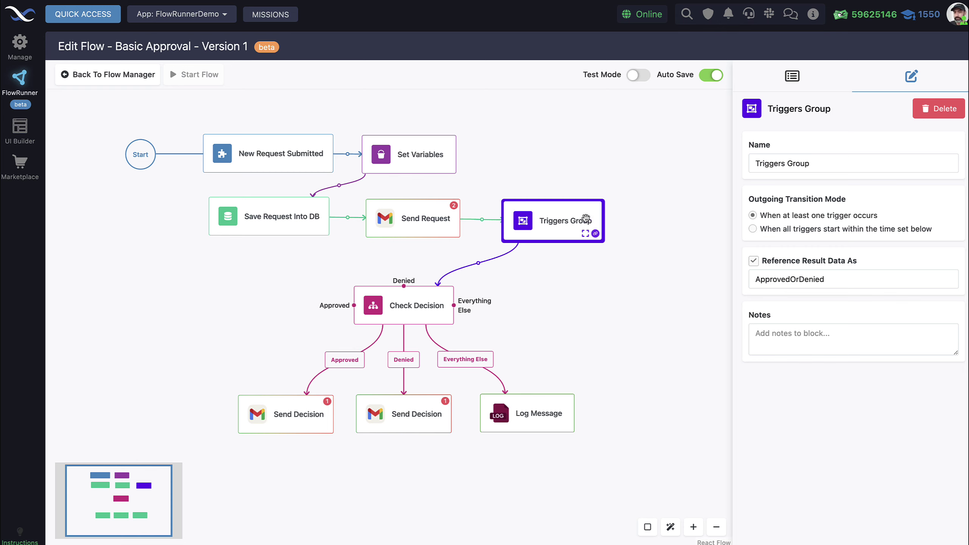
left_click(372, 307)
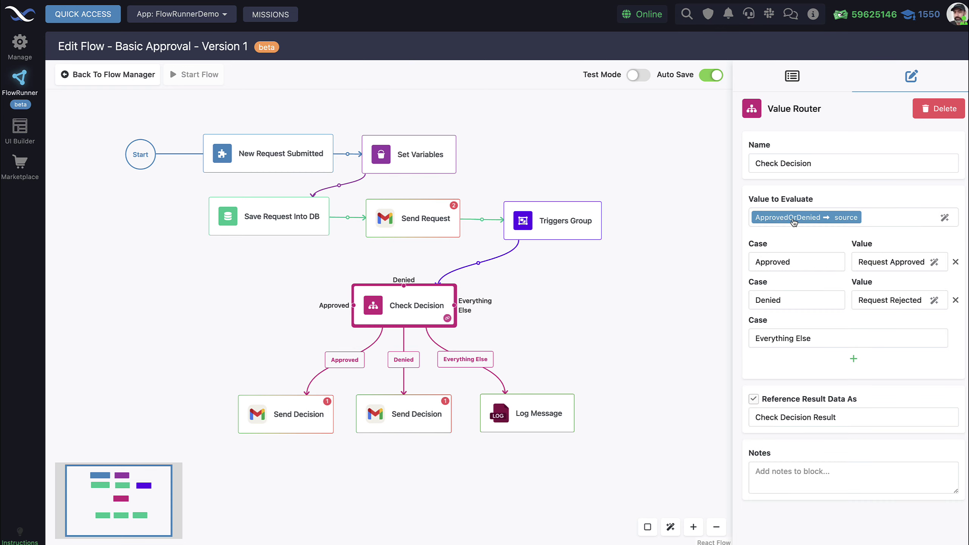
mouse_move(825, 224)
mouse_move(858, 224)
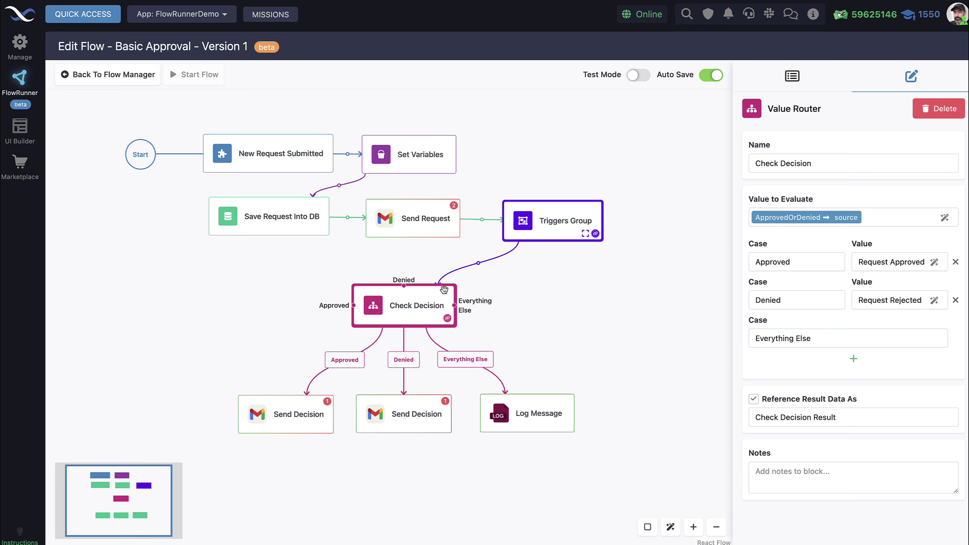
mouse_move(478, 267)
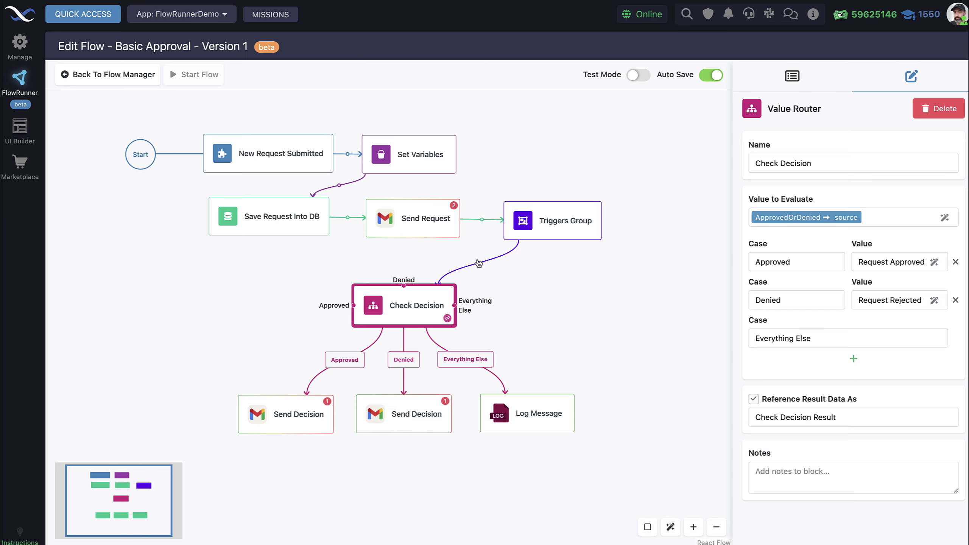
left_click(583, 234)
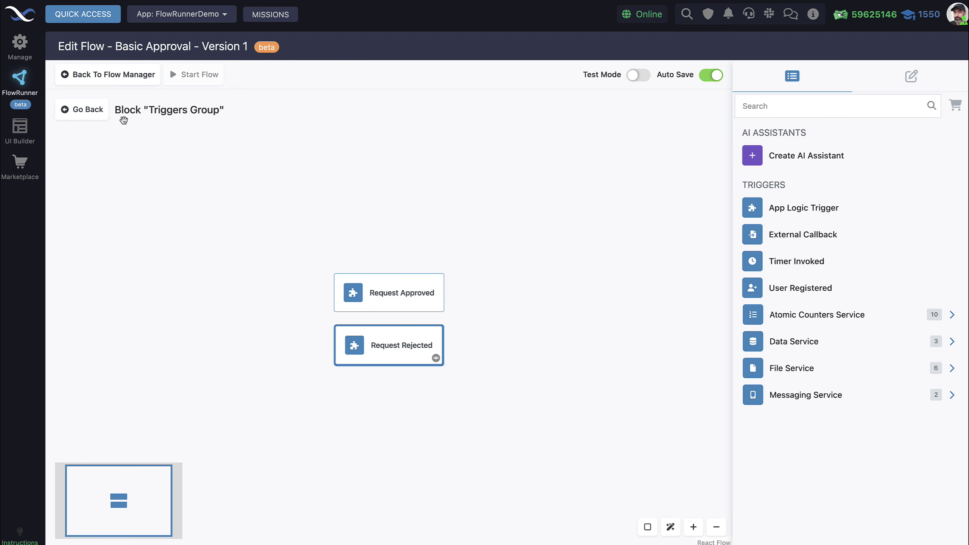
- Go back to the full Basic Approval flow and select the Check Decision router to see its Approved, Denied and Everything Else cases
left_click(93, 111)
left_click(424, 304)
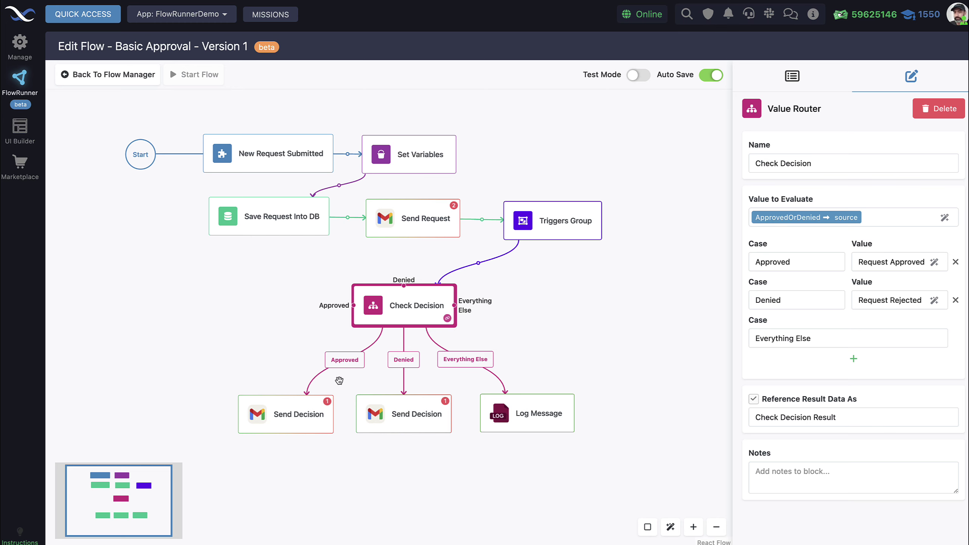
- Read the approved Send Decision email's body message, then show the Denied branch's Send Decision
left_click(297, 417)
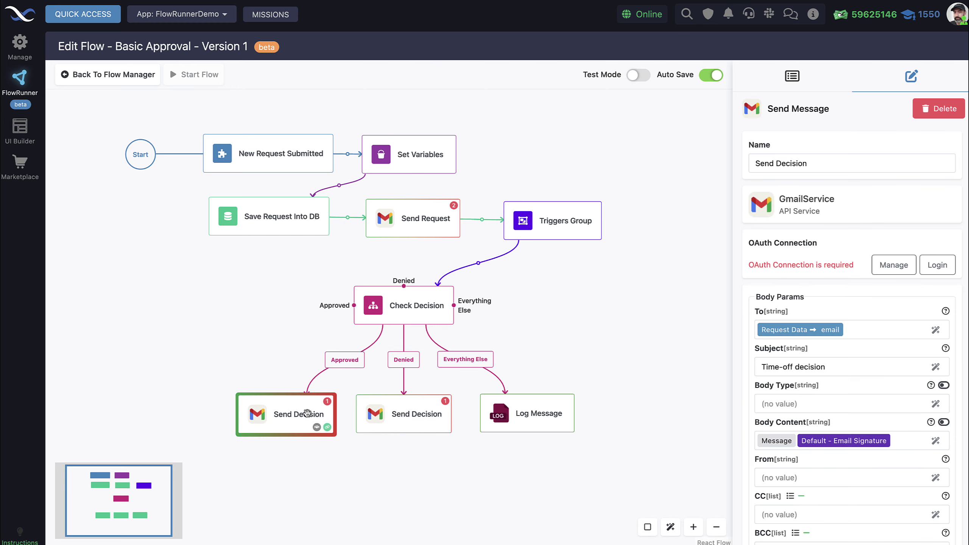
mouse_move(831, 344)
scroll(856, 353, "down", 1)
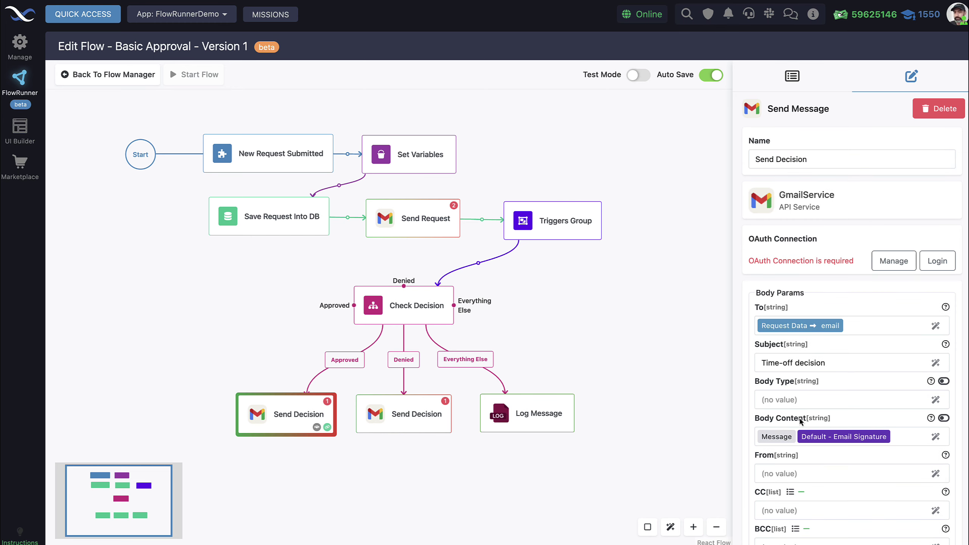
left_click(936, 436)
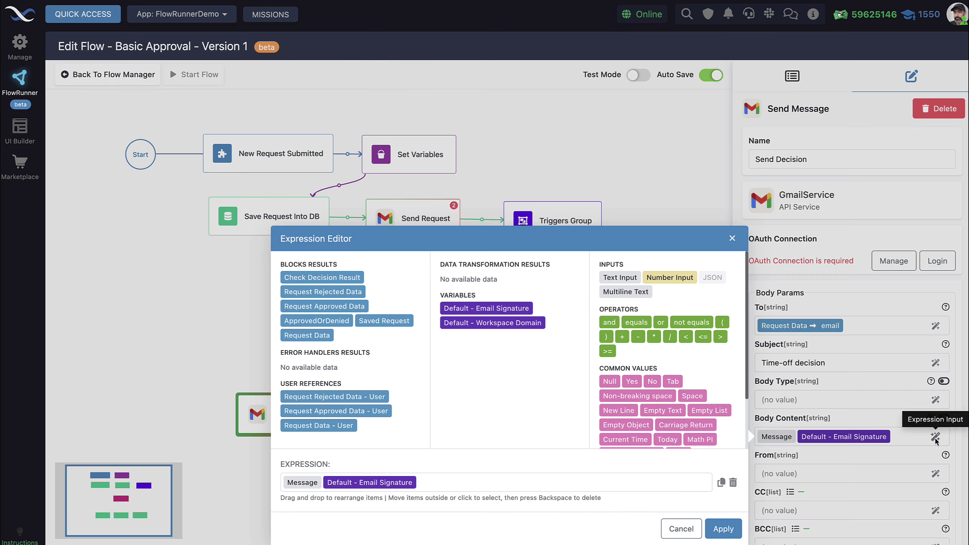
left_click(310, 484)
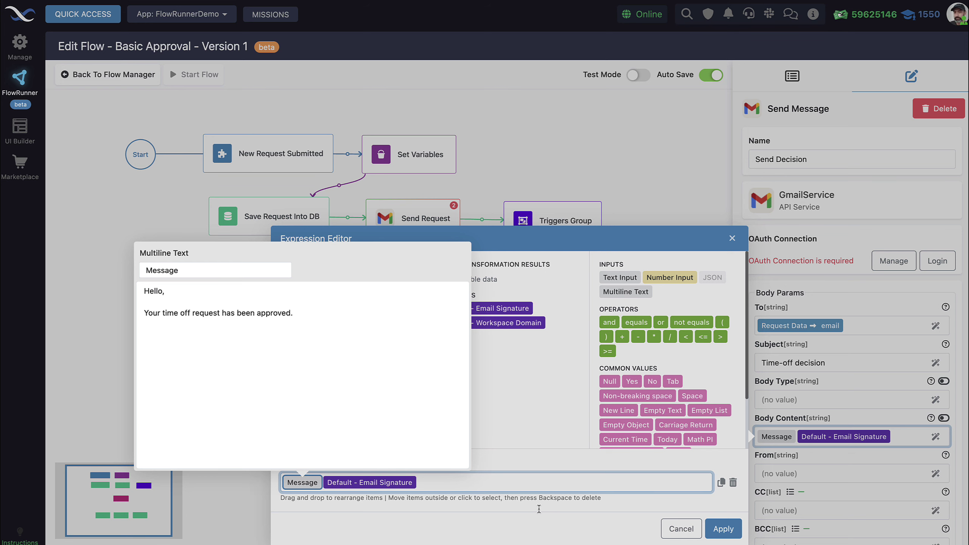
left_click(669, 534)
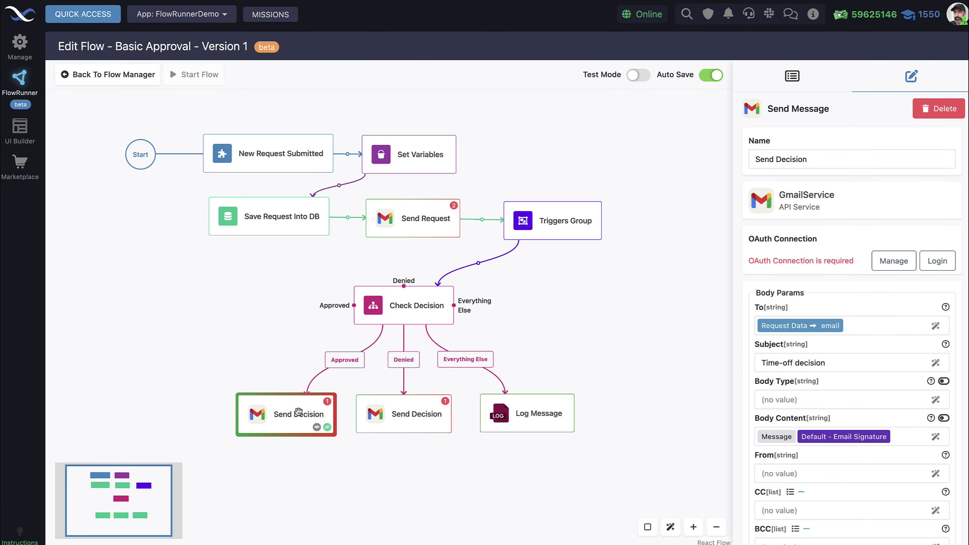
left_click(407, 412)
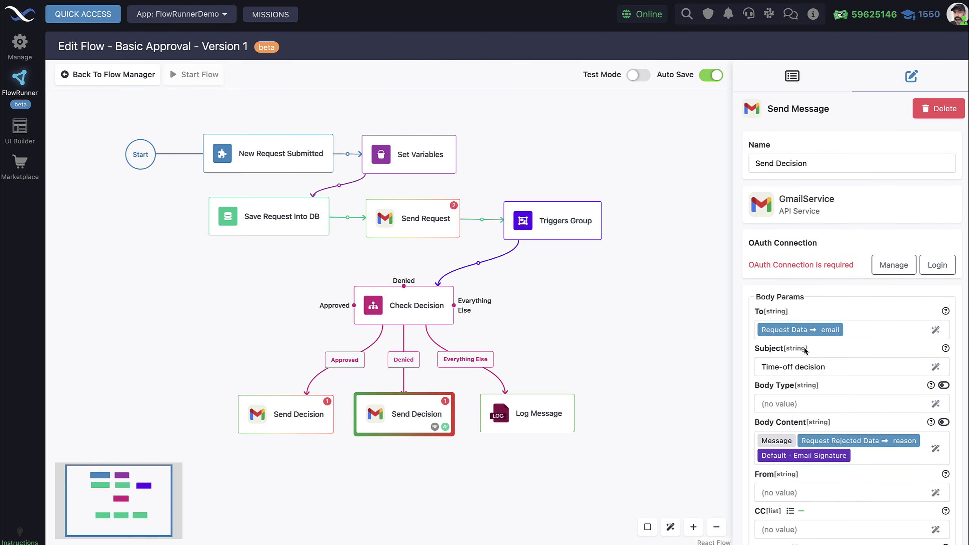
left_click(935, 449)
left_click(310, 482)
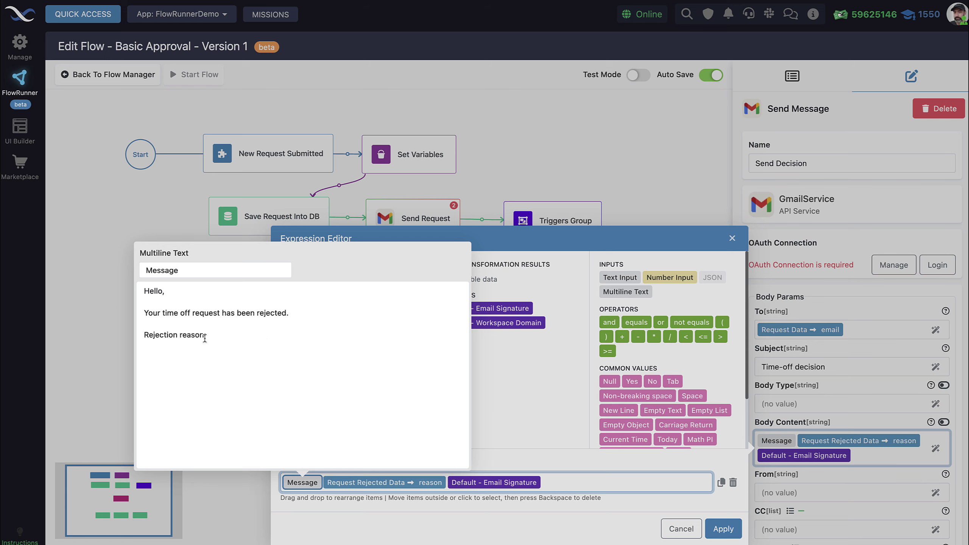
left_click(538, 456)
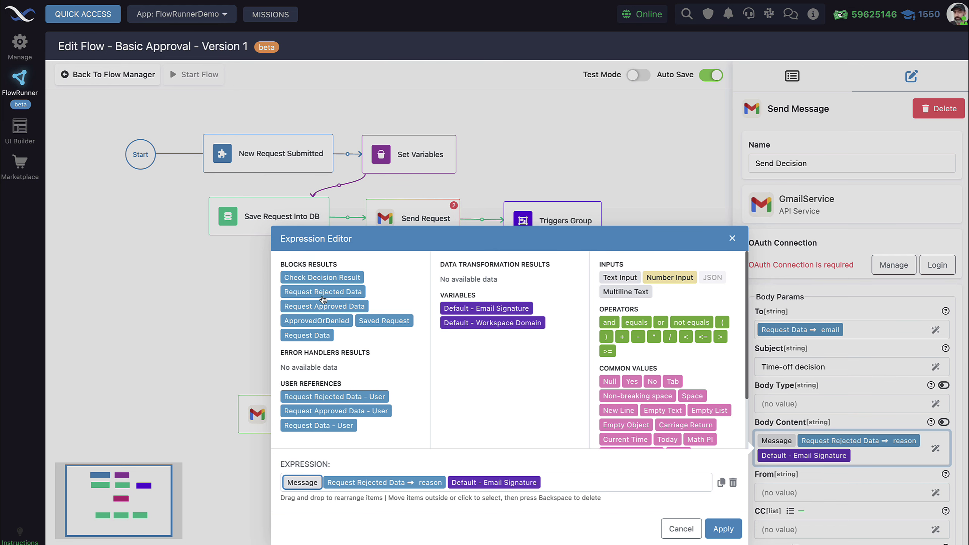
left_click(682, 529)
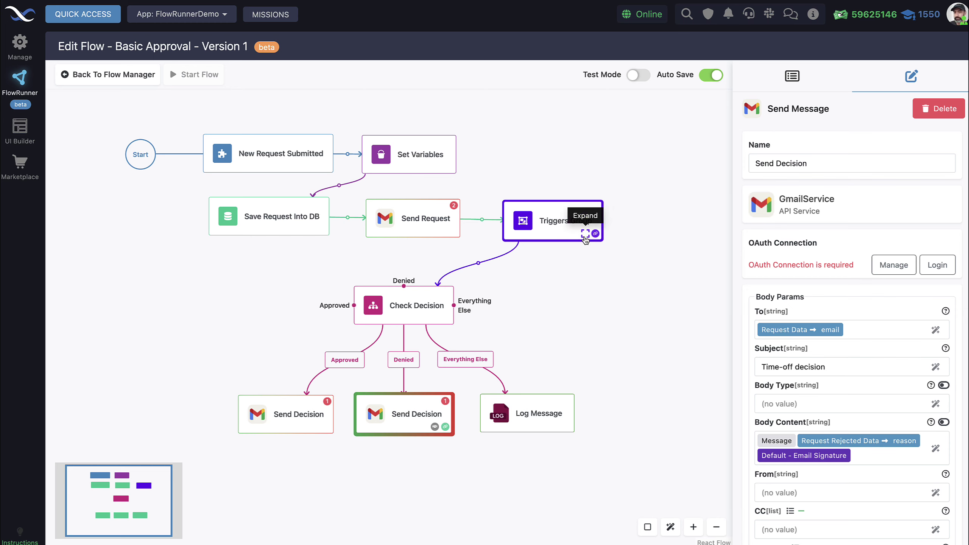
- Inspect Request Rejected's Reference Trigger Data As name inside Triggers Group, then return to the flow
left_click(586, 234)
left_click(385, 297)
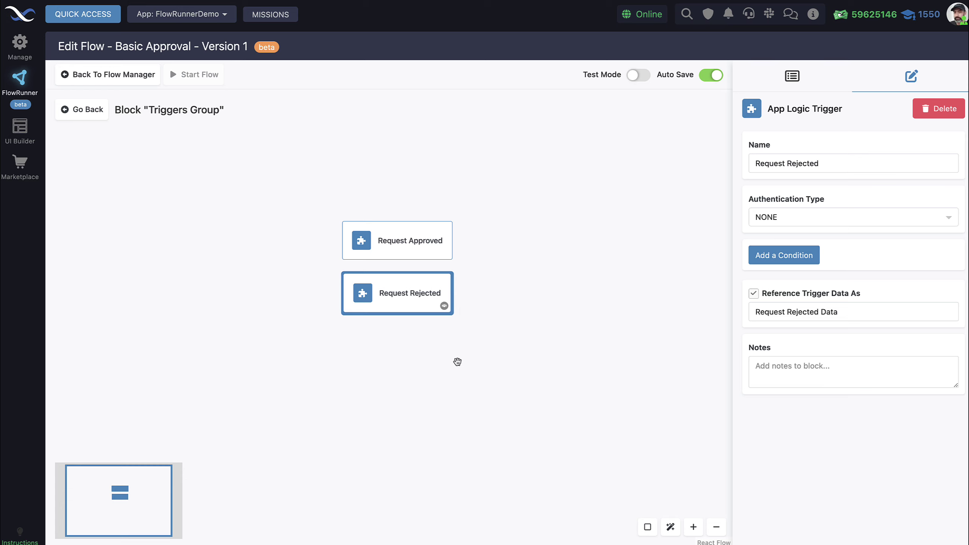
left_click_drag(856, 312, 748, 312)
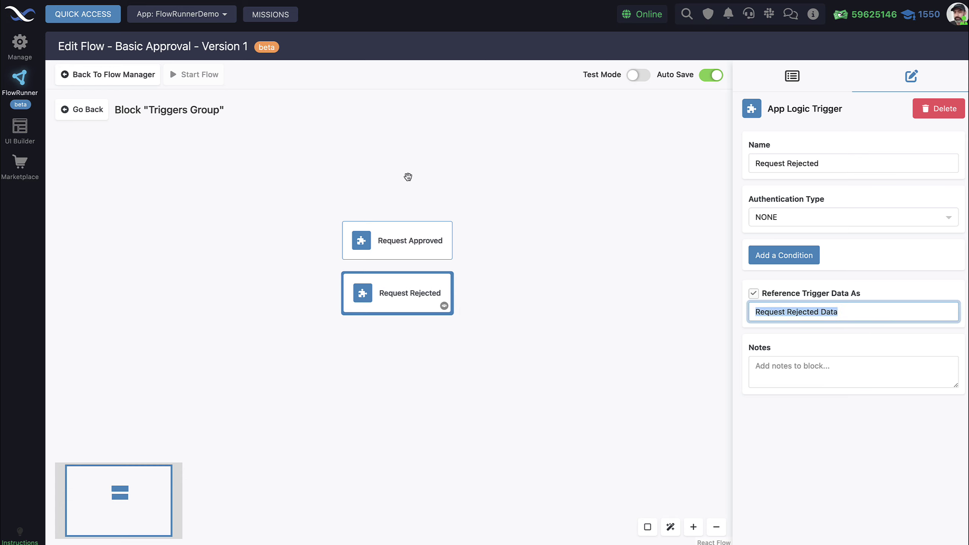
left_click(96, 114)
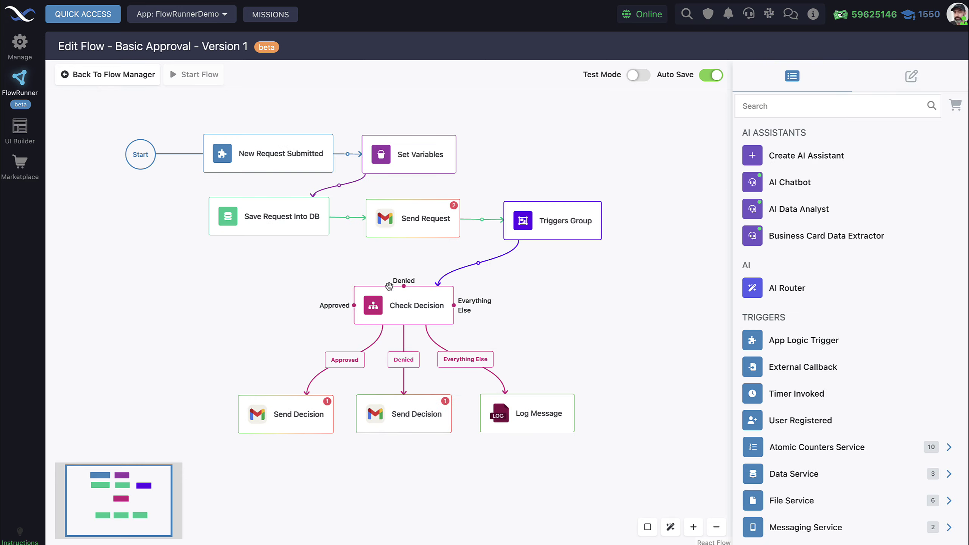
- Check the Denied email body's Email Signature chip, then show the Set Variables step's settings
left_click(407, 425)
left_click(940, 454)
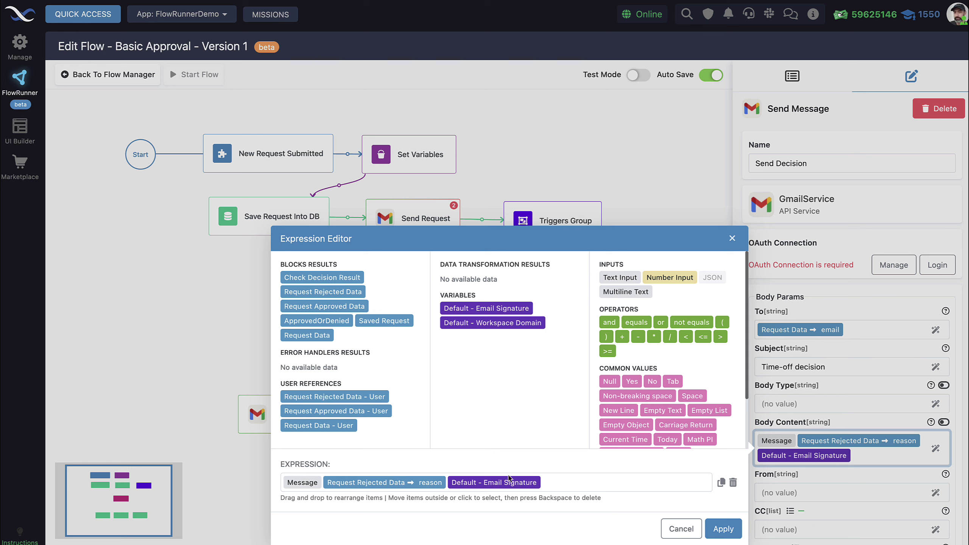
mouse_move(512, 488)
mouse_move(469, 313)
left_click(681, 528)
left_click(452, 165)
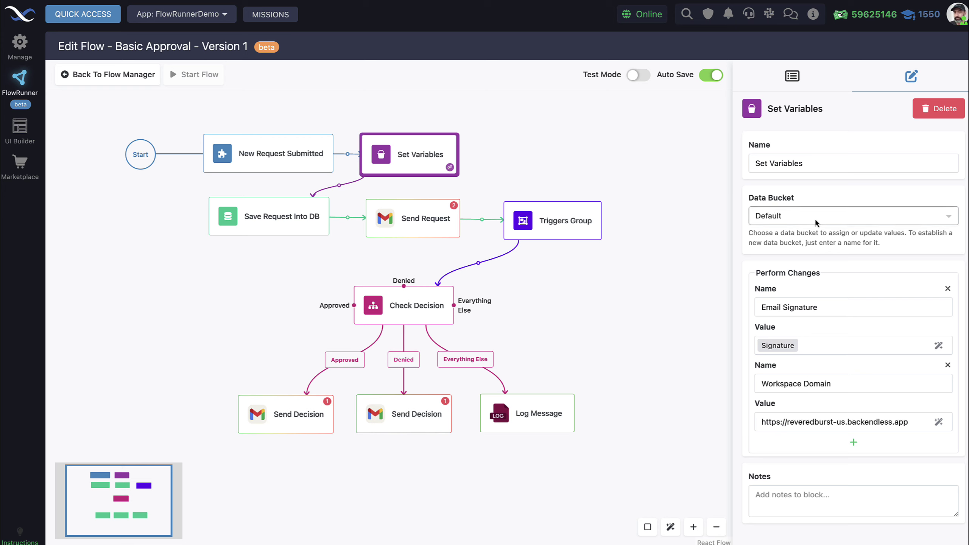
- Keep Set Variables on the Default data bucket and reselect the Denied Send Decision email
left_click(830, 217)
left_click(828, 192)
left_click(812, 217)
left_click(823, 196)
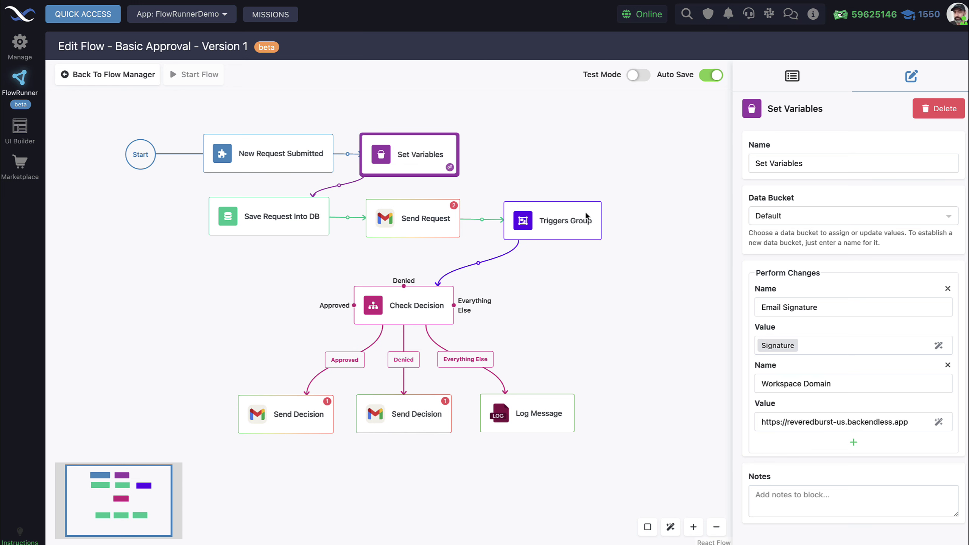
left_click(430, 415)
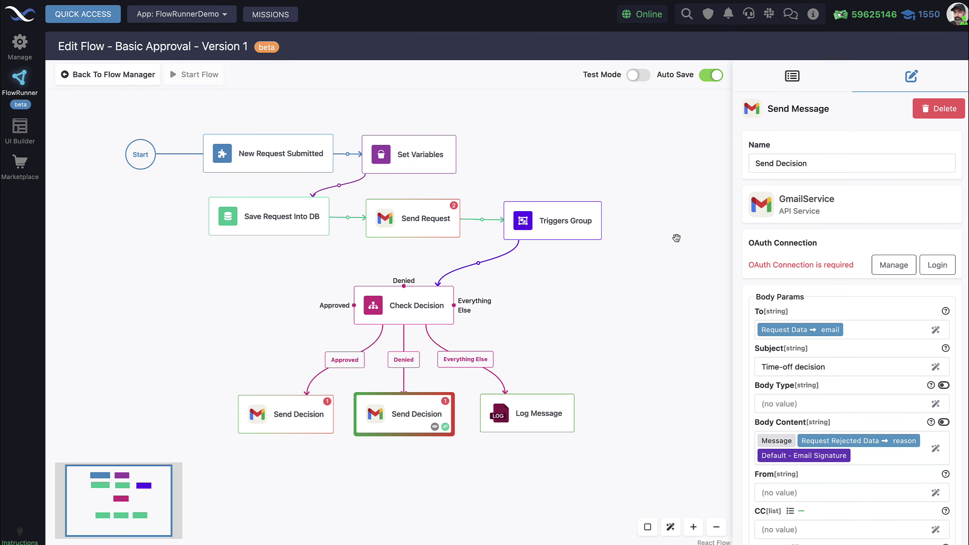
- Close the rejection email's body expression unchanged and select the Log Message step
left_click(935, 449)
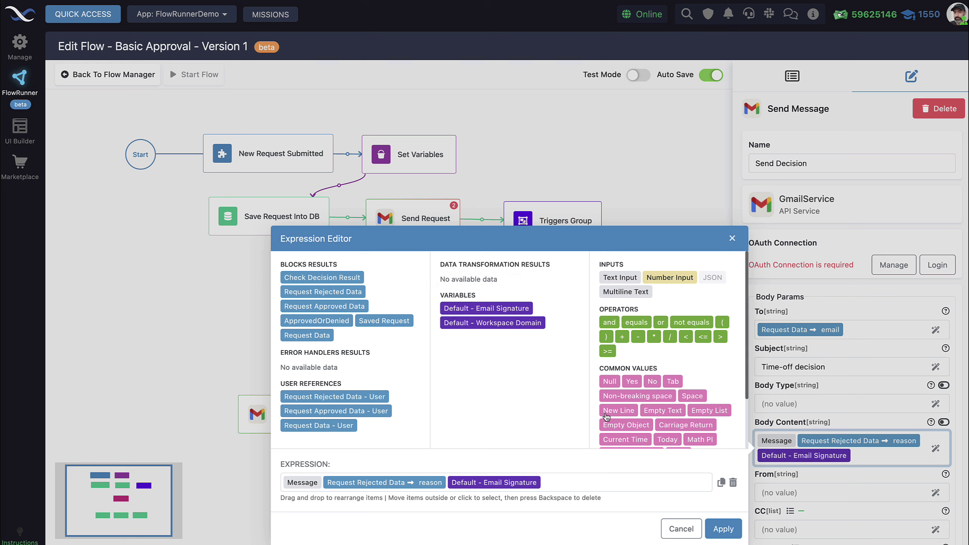
left_click(681, 529)
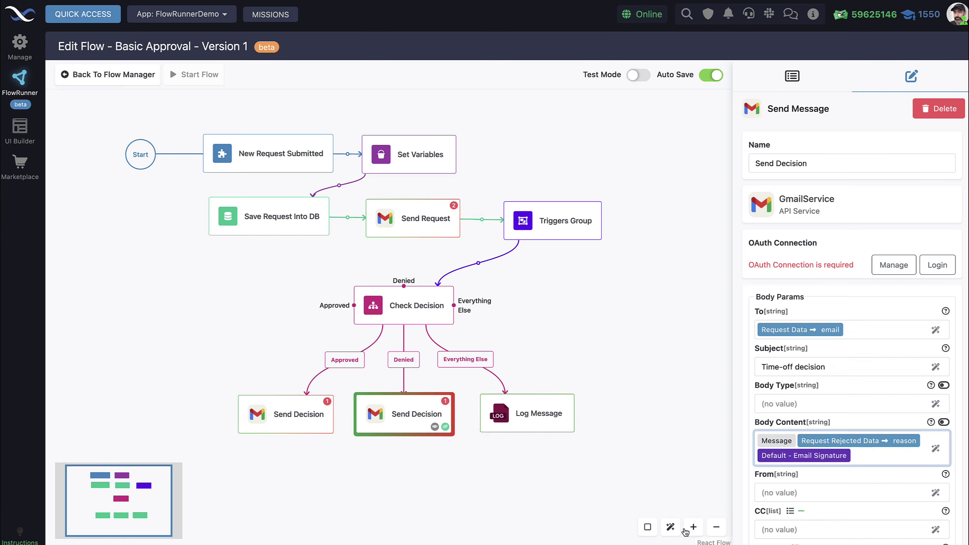
left_click(527, 405)
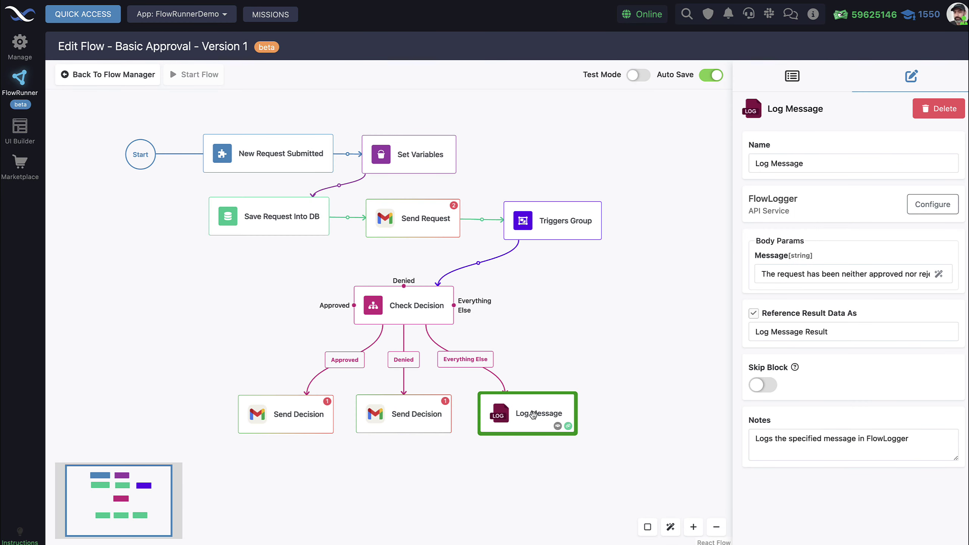
- Confirm Log Message appears among FlowLogger's actions in the block library, then reselect it
left_click(792, 77)
scroll(850, 360, "down", 10)
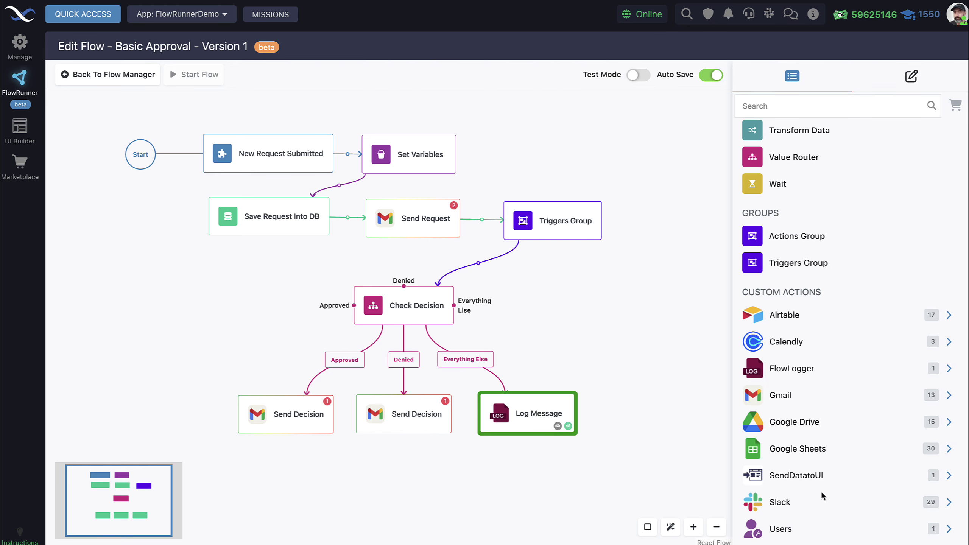
left_click(795, 376)
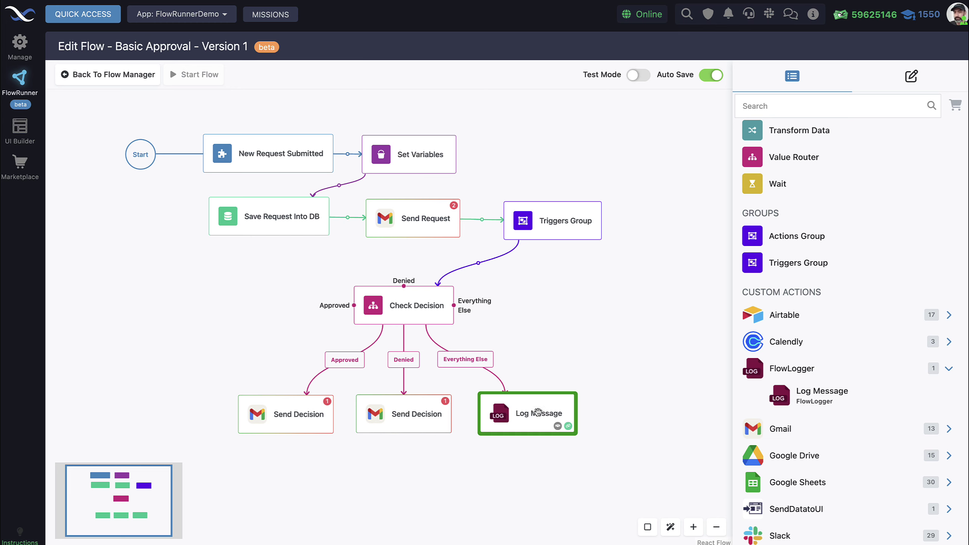
left_click(566, 279)
left_click(531, 415)
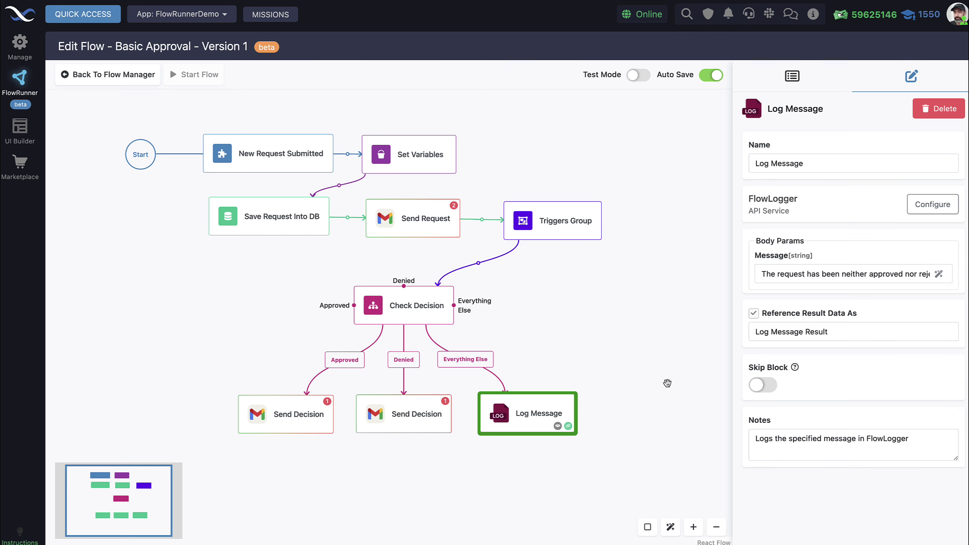
left_click(926, 213)
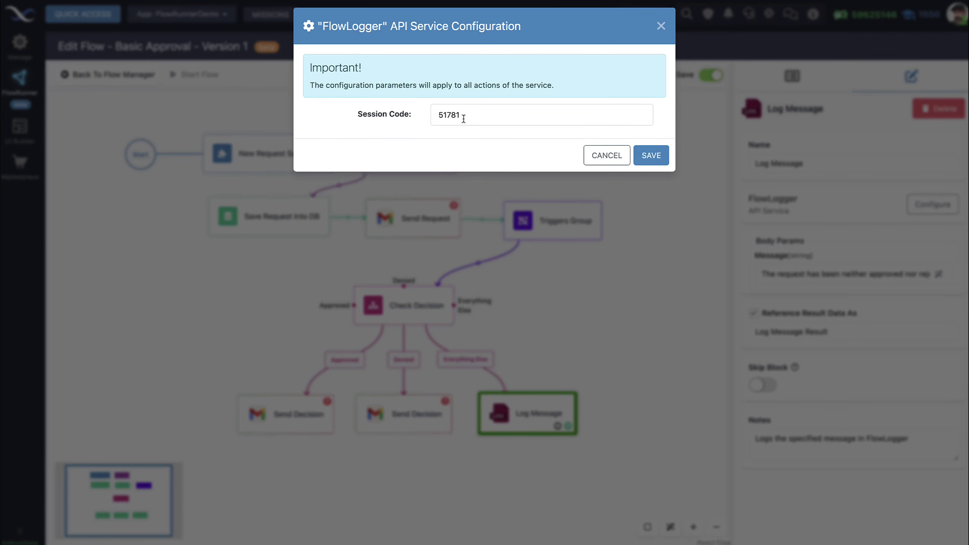
left_click(605, 157)
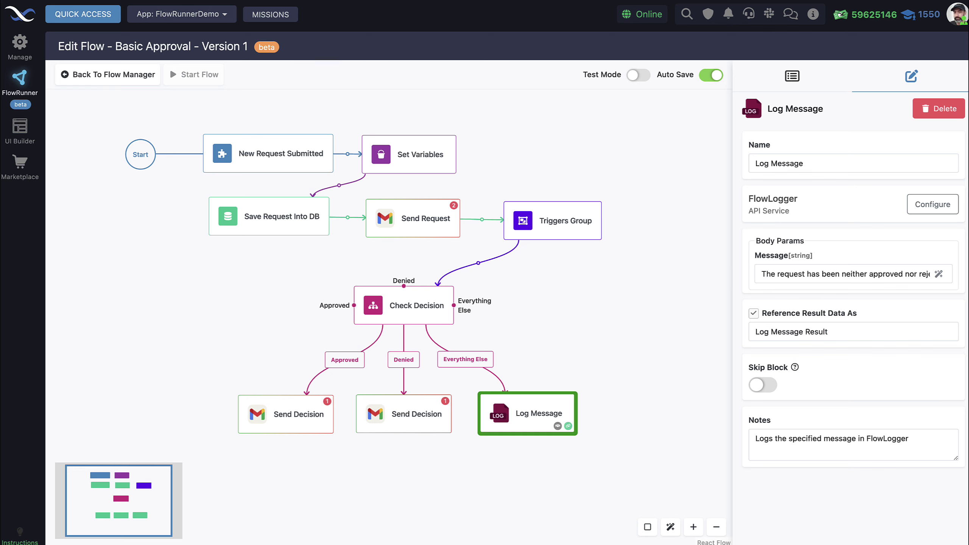
- Bring up the logger.flowrunner.ai window, enlarge it and select the displayed session code
key("super+Tab")
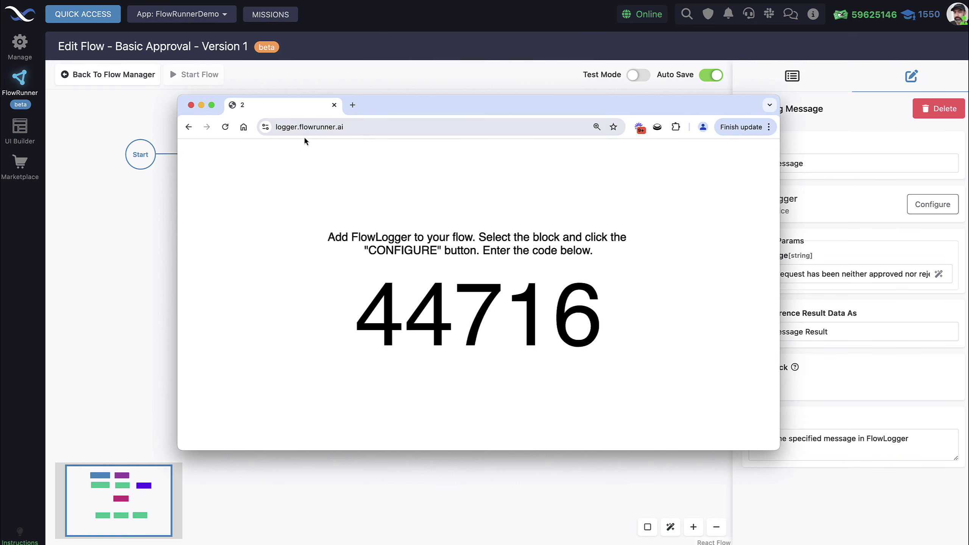
left_click_drag(408, 105, 440, 59)
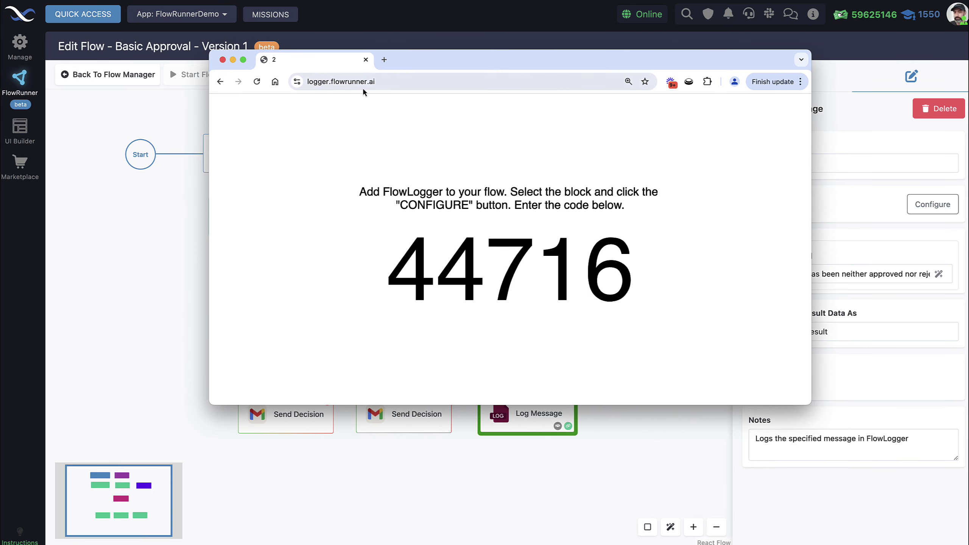
left_click_drag(811, 405, 830, 454)
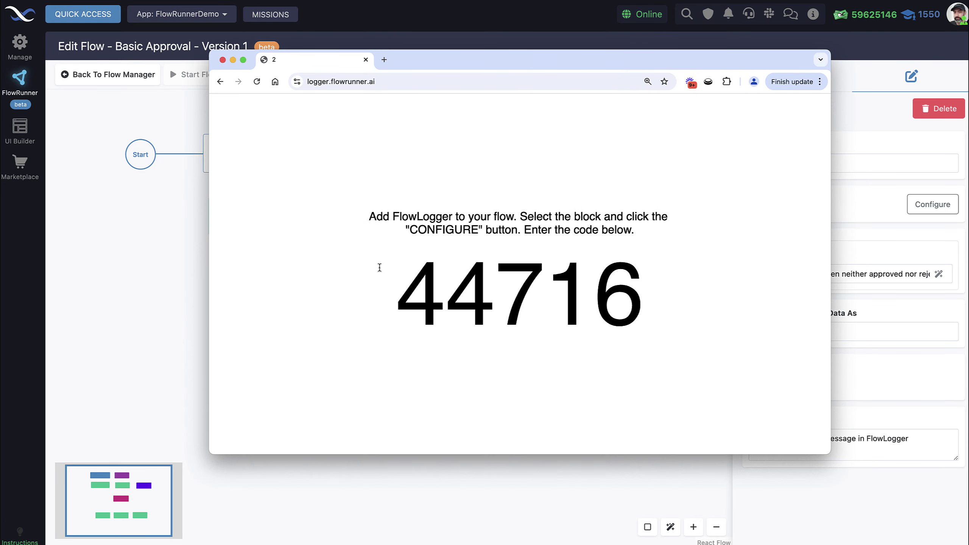
left_click_drag(410, 296, 622, 307)
key("ctrl+c")
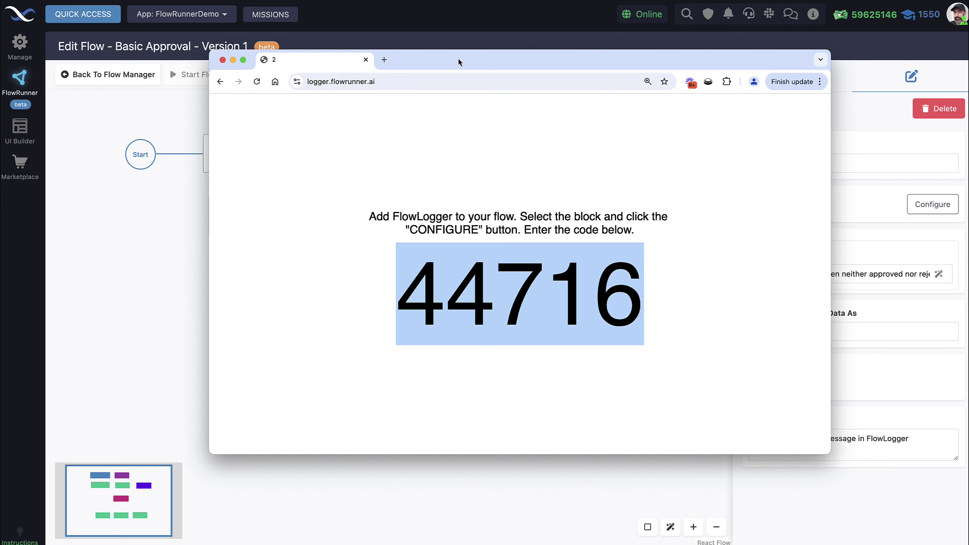
key("super+Tab")
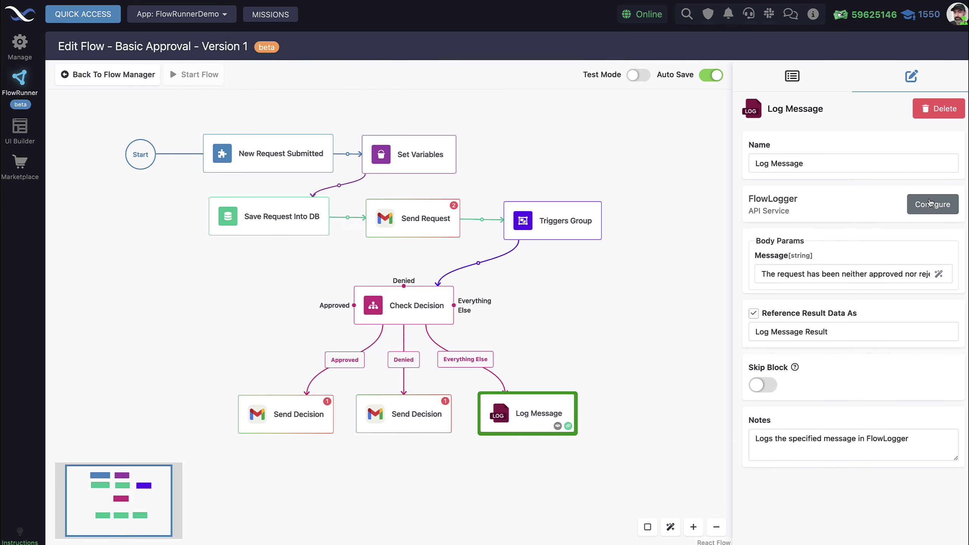
- Paste the new session code into the FlowLogger service configuration, save, and review the log message
left_click(933, 204)
left_click(445, 116)
key("ctrl+a")
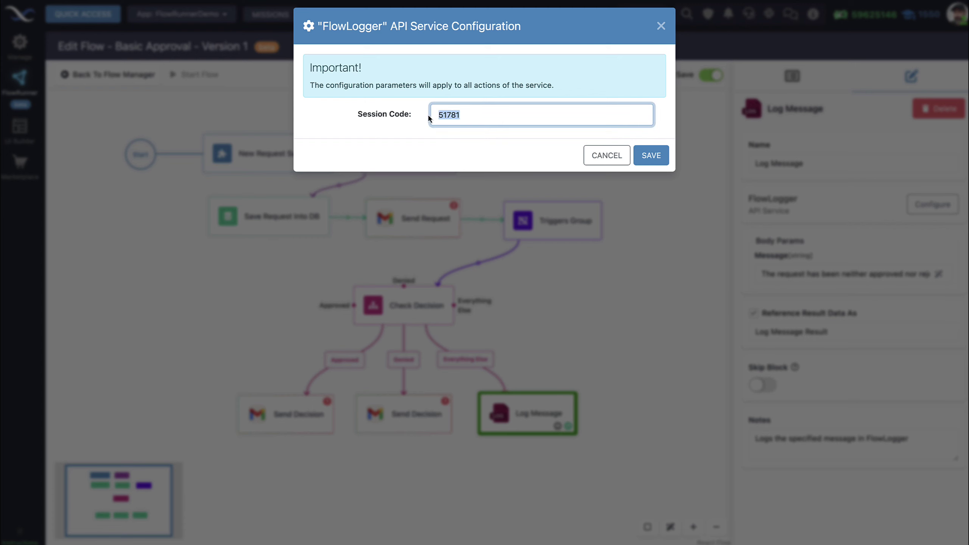
key("ctrl+v")
left_click(650, 155)
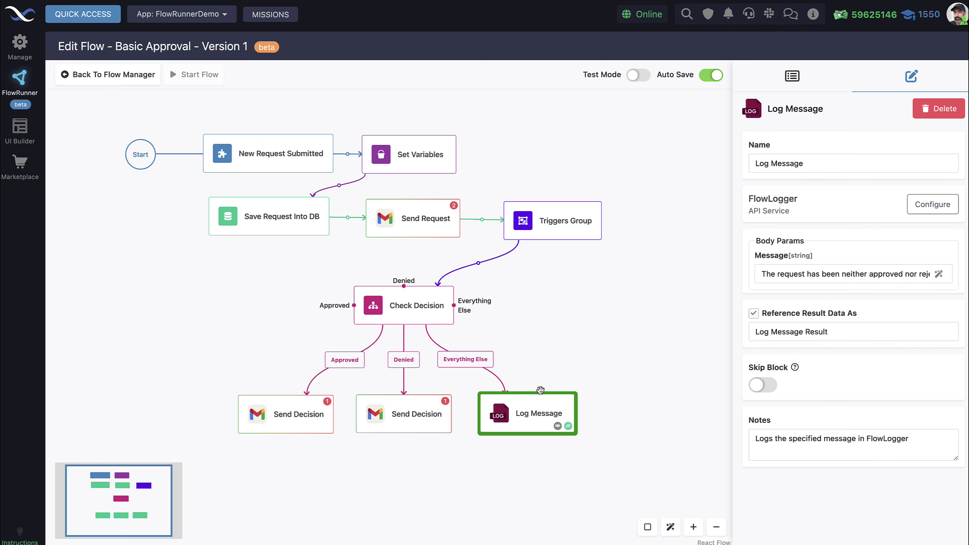
left_click(938, 273)
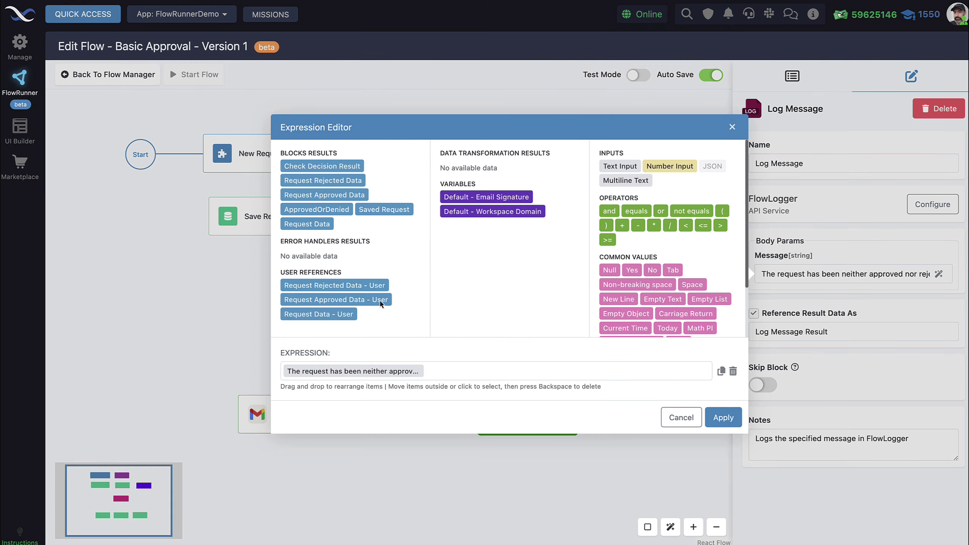
left_click(681, 417)
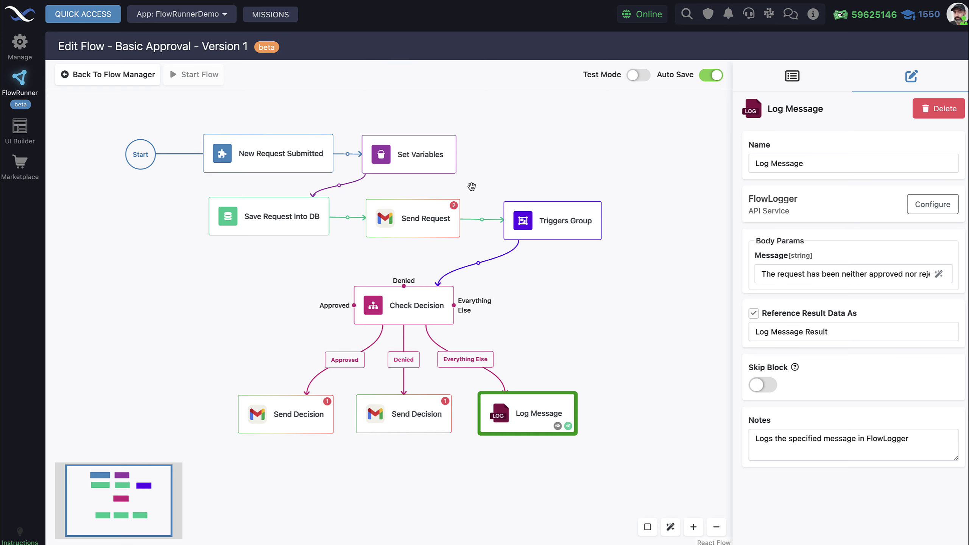
- Deselect Log Message and show the Send Request email block's settings
left_click(579, 349)
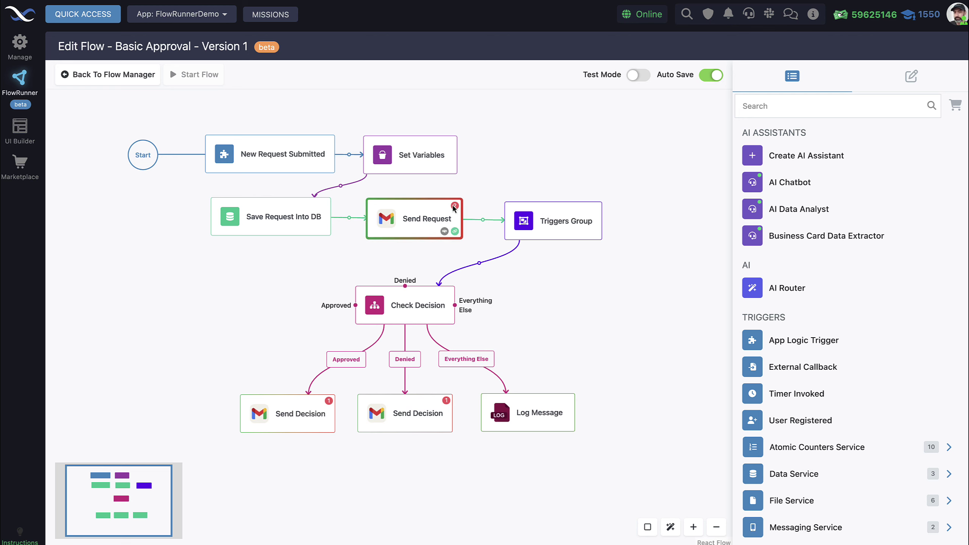
scroll(452, 222, "up", 2)
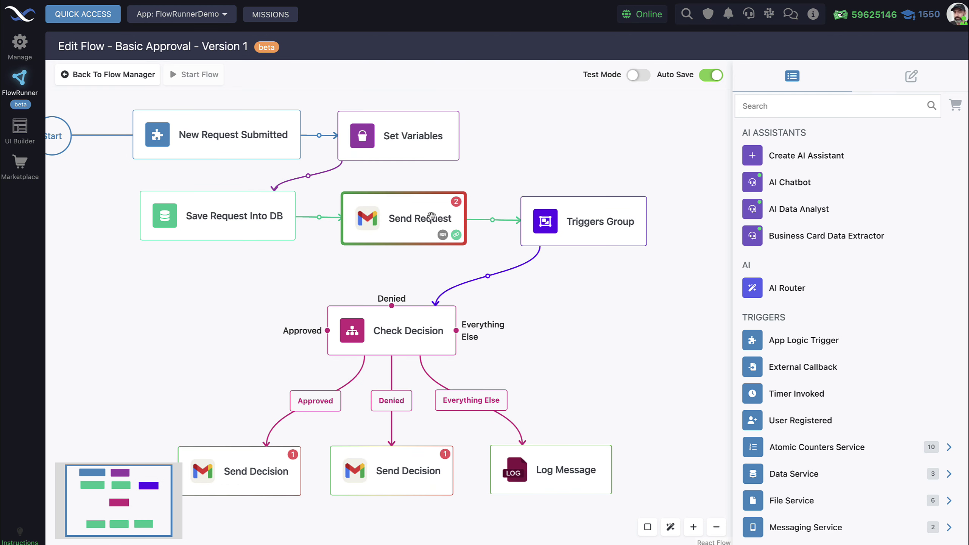
scroll(439, 210, "down", 1)
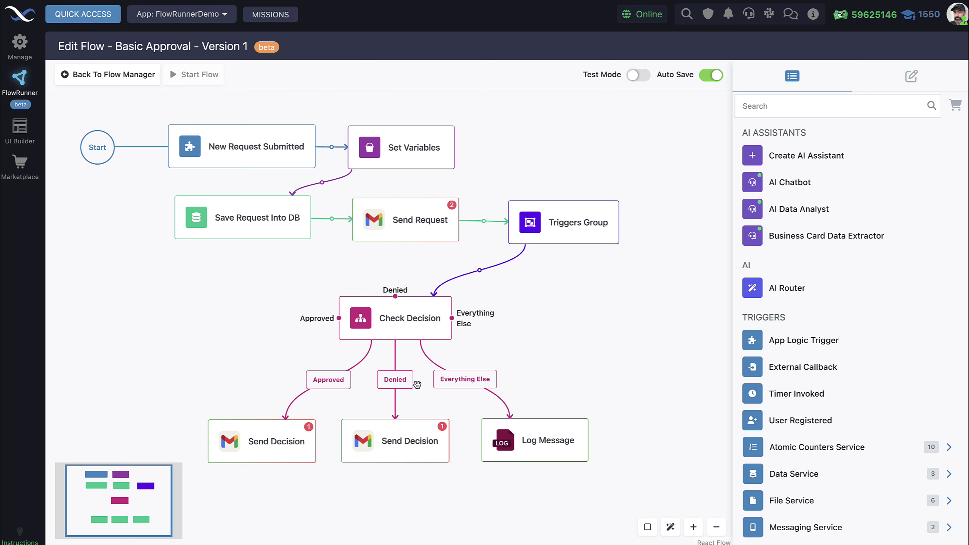
left_click(410, 225)
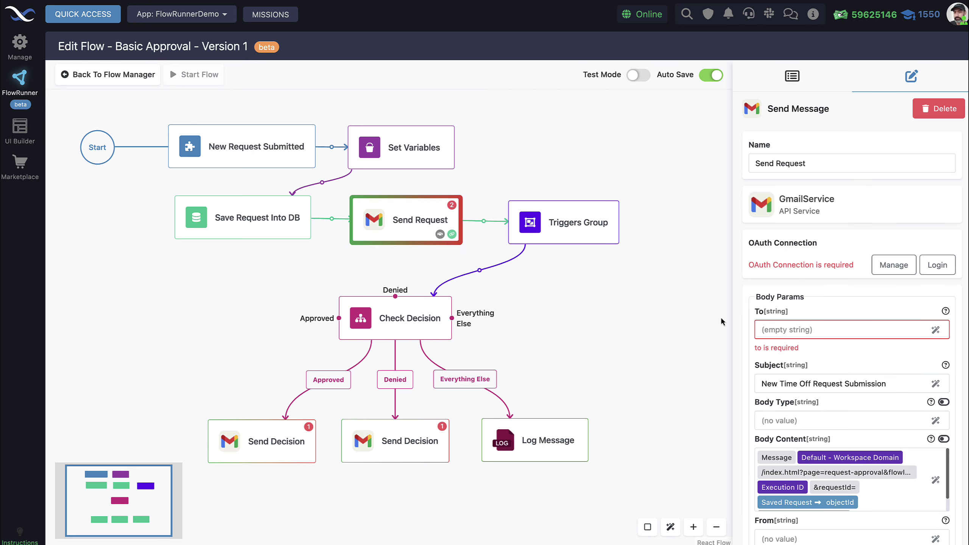
- Enter the recipient's e-mail address in the Send Request block's To field
left_click(793, 330)
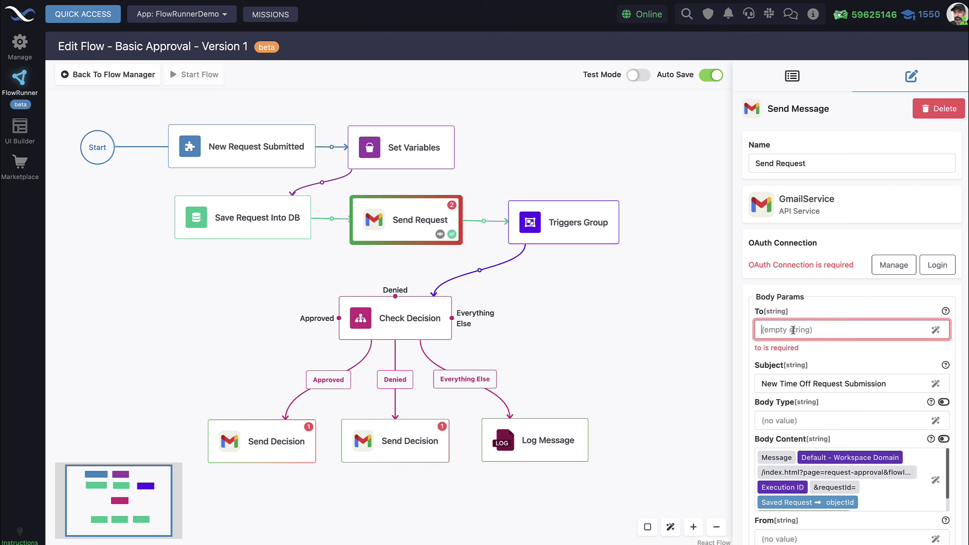
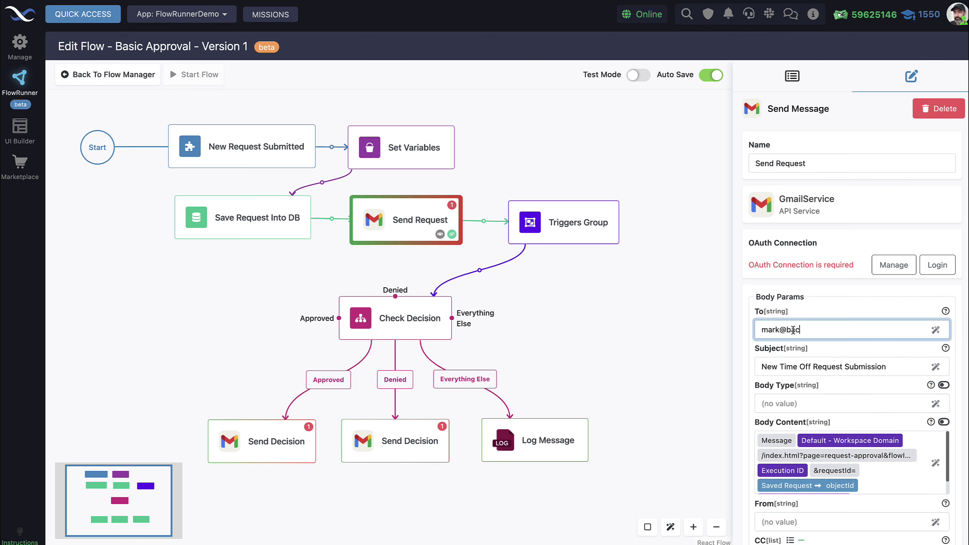
left_click(734, 309)
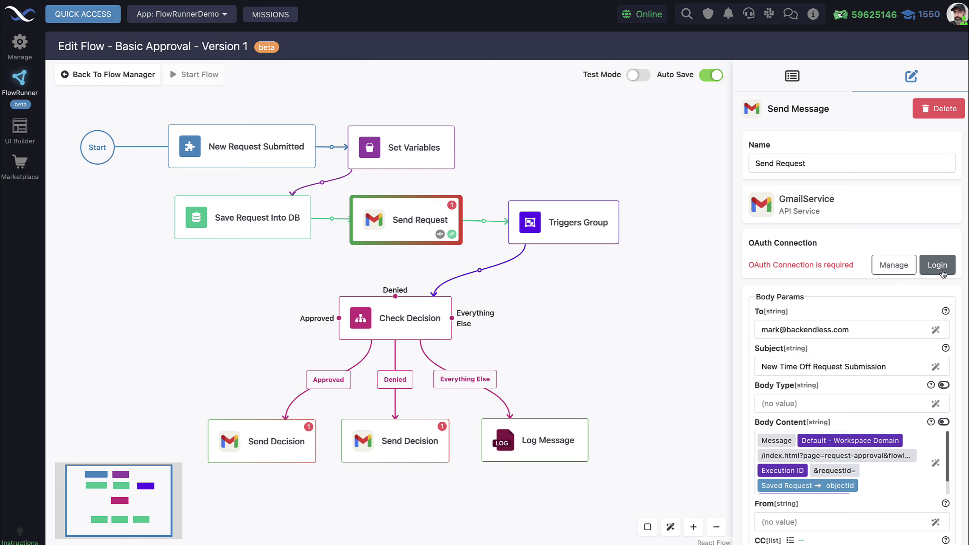
- Log in with Google under OAuth Connection and allow Gmail access for Send Request
left_click(941, 271)
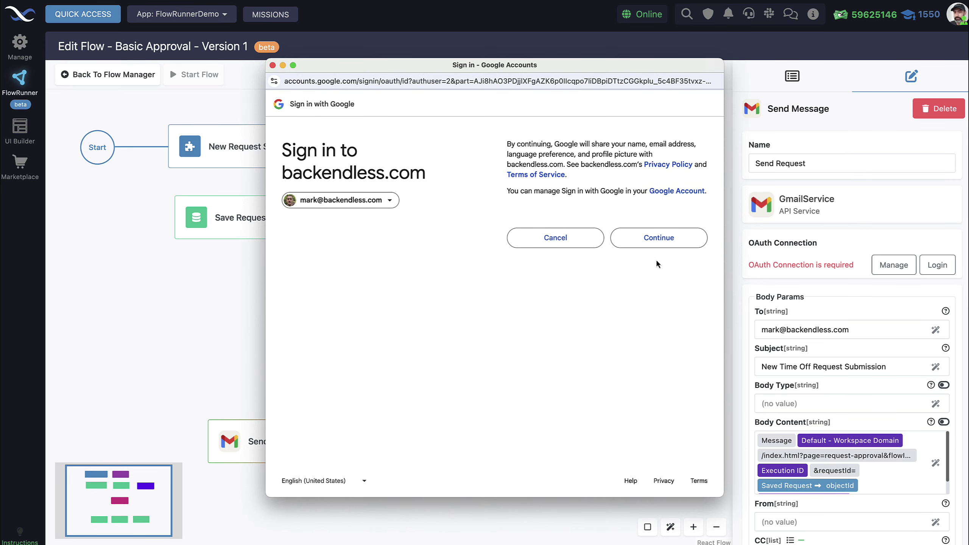
left_click(671, 238)
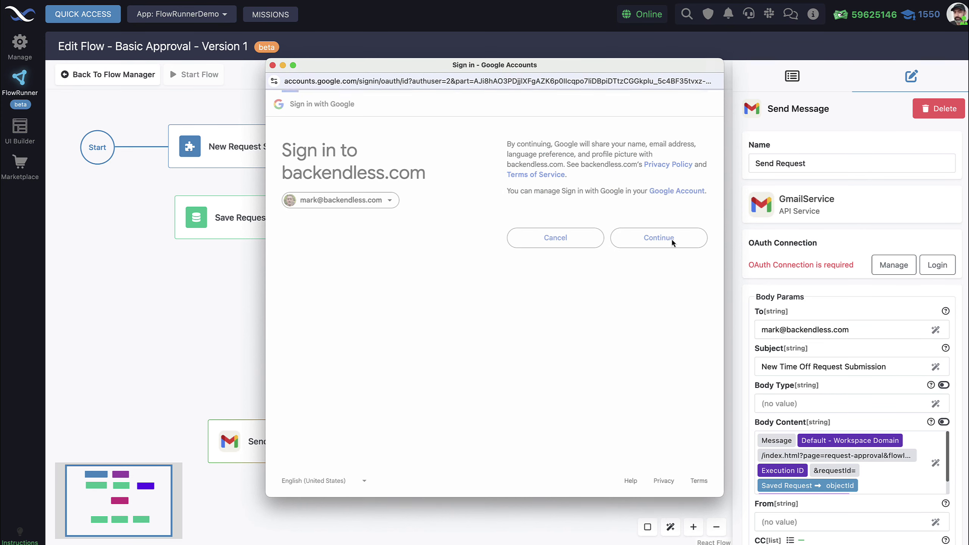
left_click(665, 407)
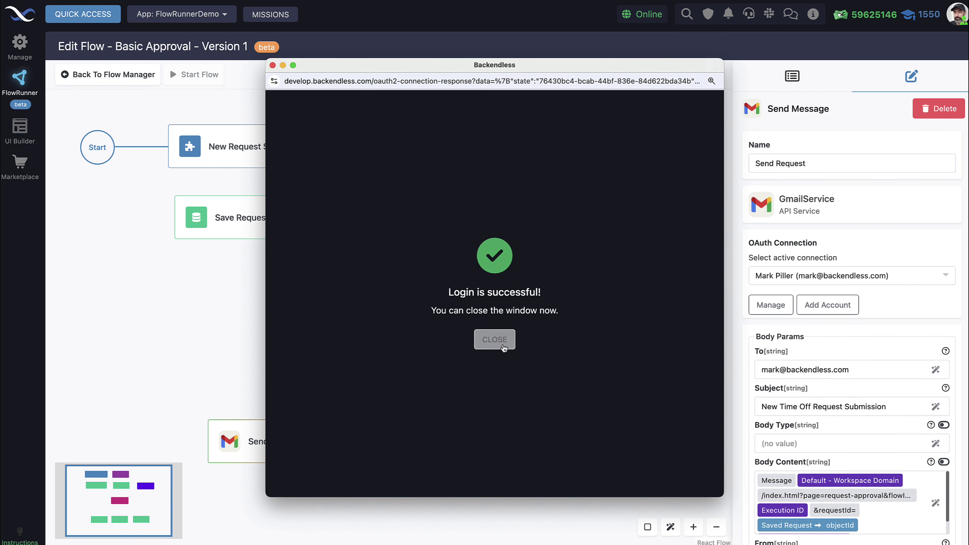
left_click(496, 340)
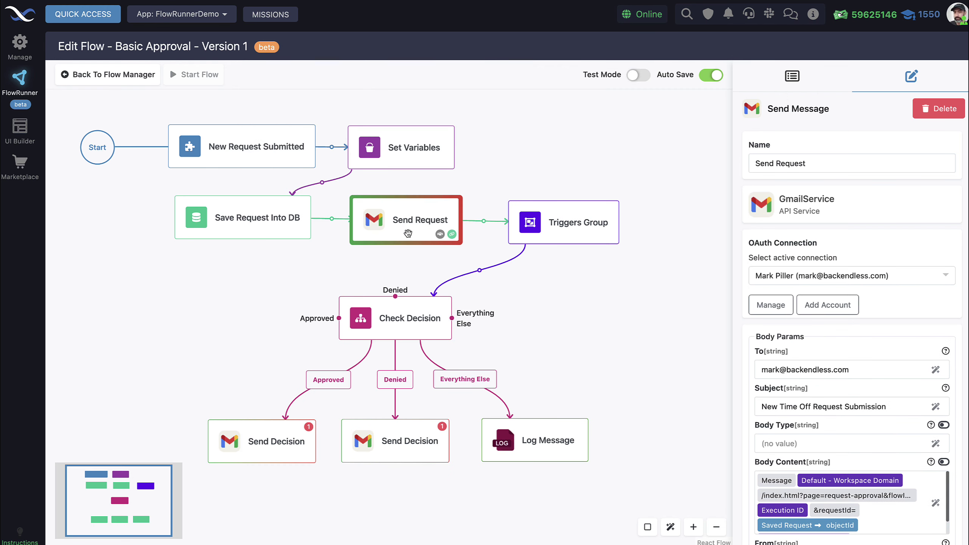
- Set the connected Gmail account as the OAuth Connection on the left and middle Send Decision blocks
left_click(279, 429)
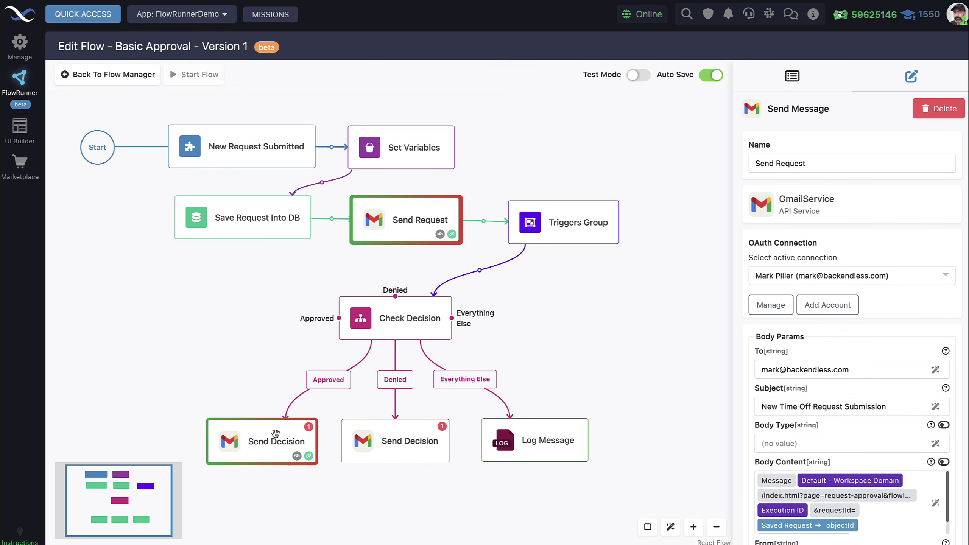
left_click(881, 273)
left_click(844, 302)
left_click(410, 439)
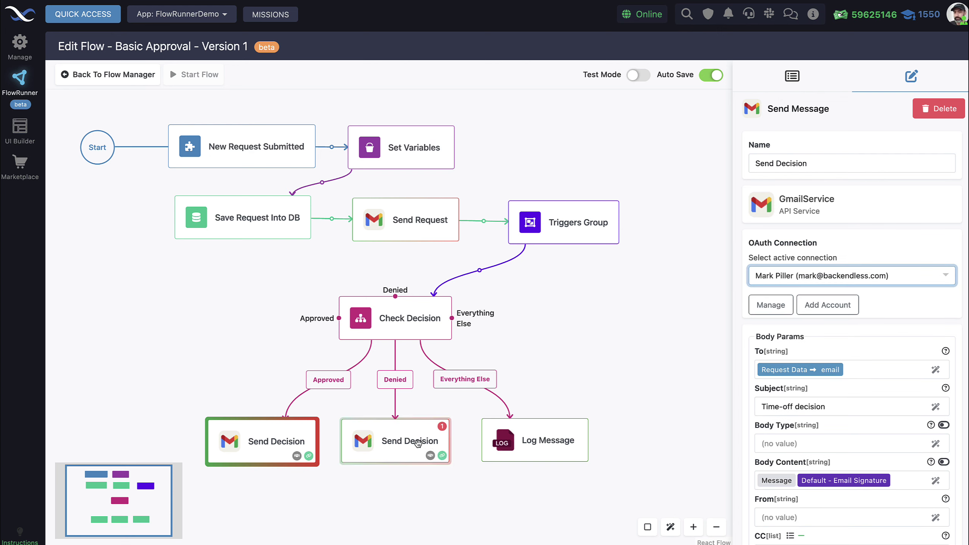
left_click(789, 274)
left_click(796, 302)
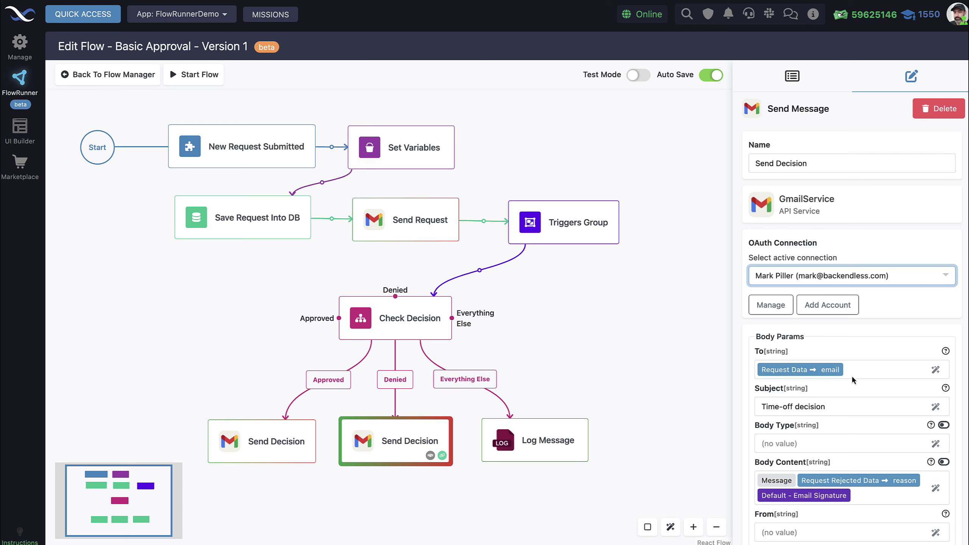
left_click(304, 438)
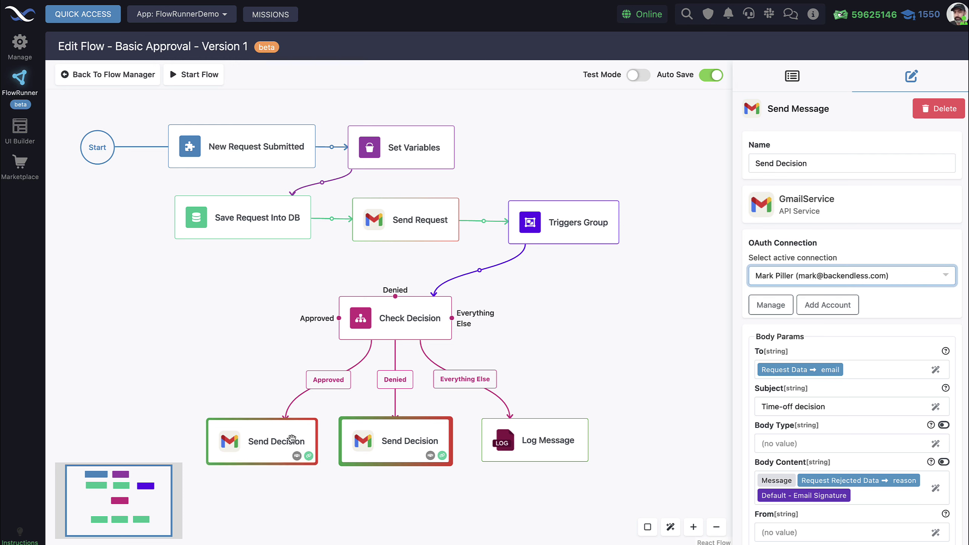
left_click(640, 347)
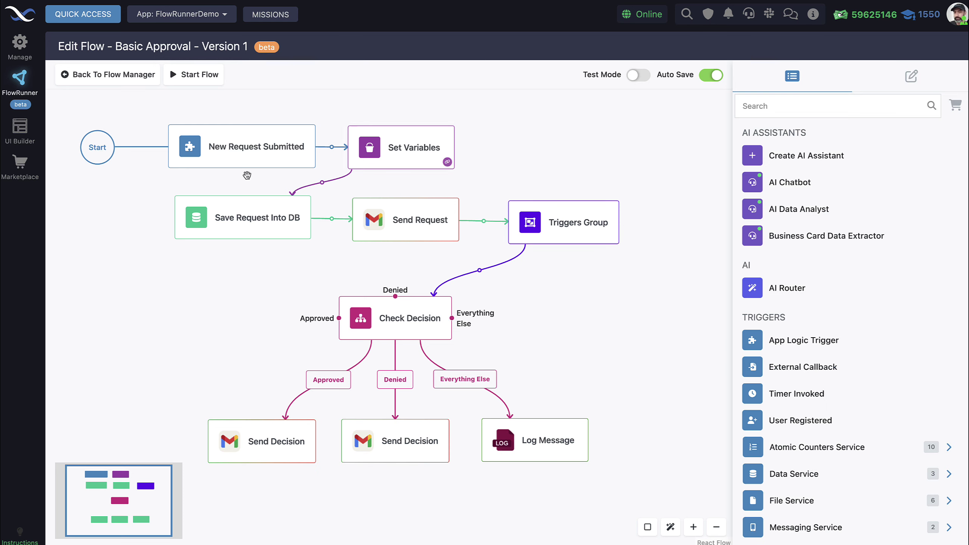
left_click(570, 236)
- Start the Basic Approval flow live and return to the Flow Manager
left_click(200, 75)
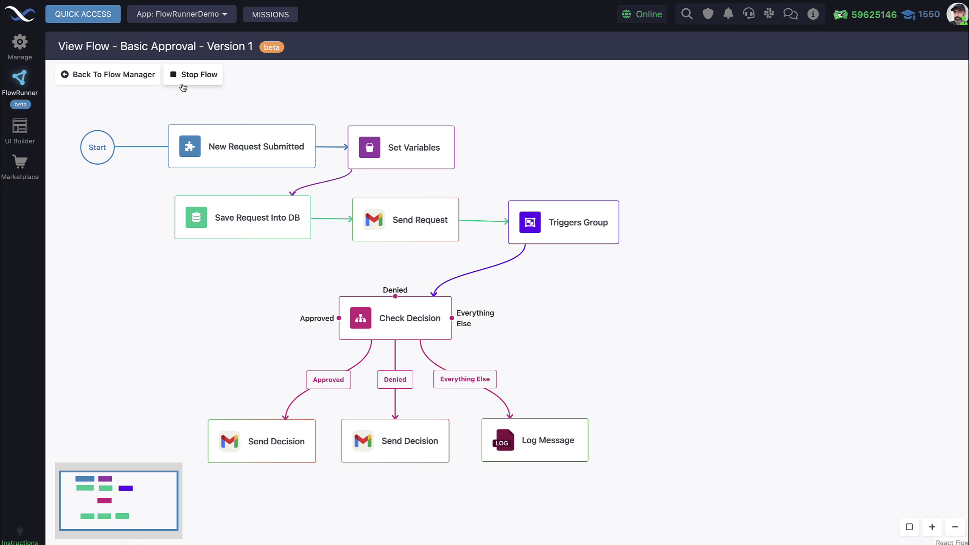
left_click(138, 77)
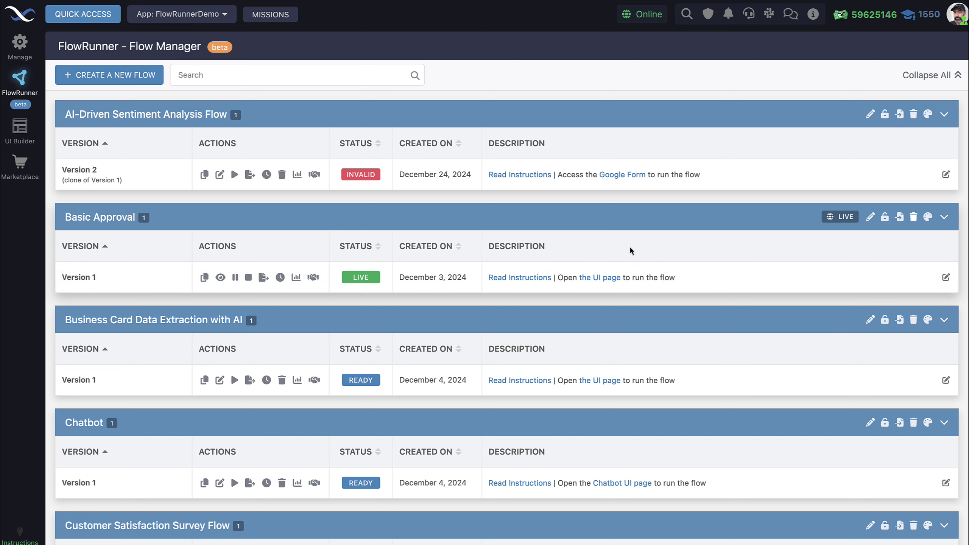
- Open the flow's Time Off Request Form UI page and dismiss the Backendless banner
left_click(601, 279)
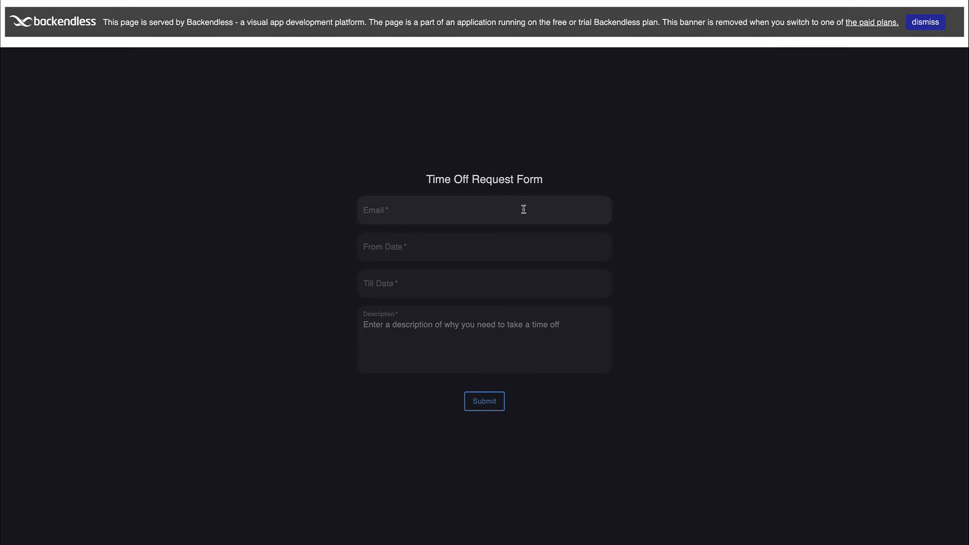
left_click(919, 23)
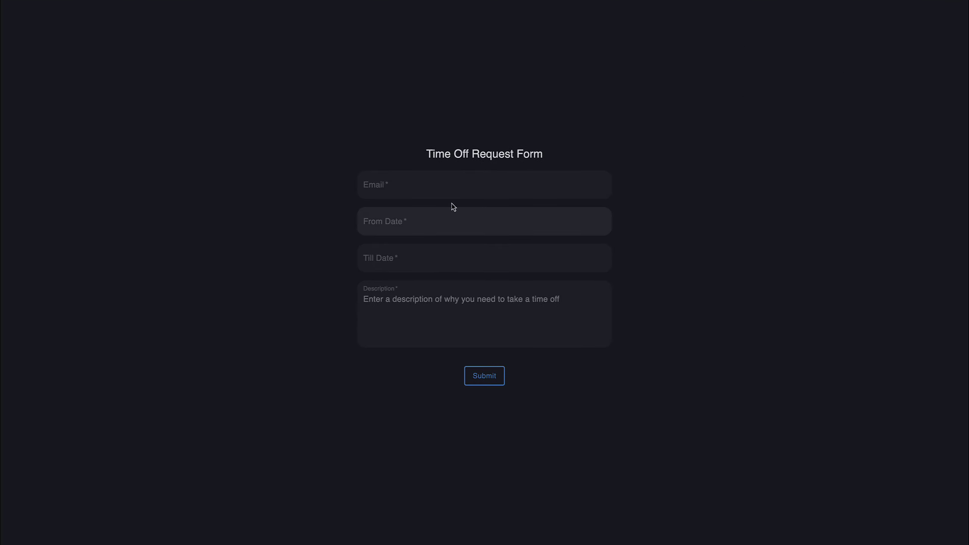
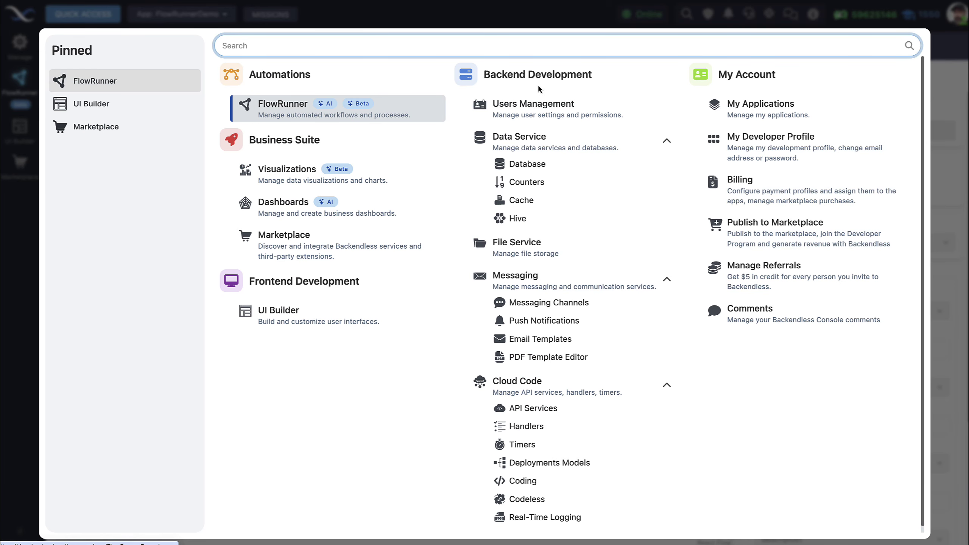
- Browse the saved time-off record in the TimeOffRequest database table, then go back to the flow list
left_click(529, 164)
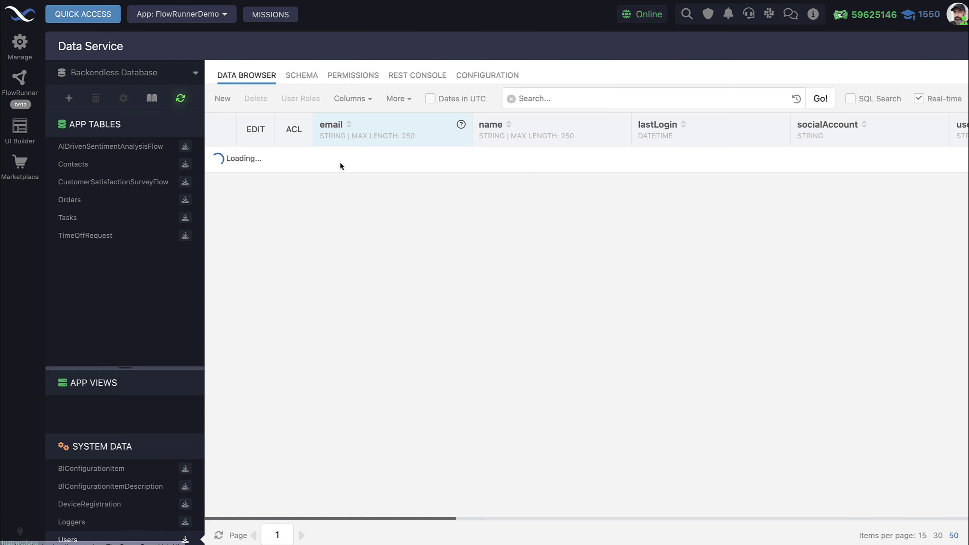
left_click(92, 237)
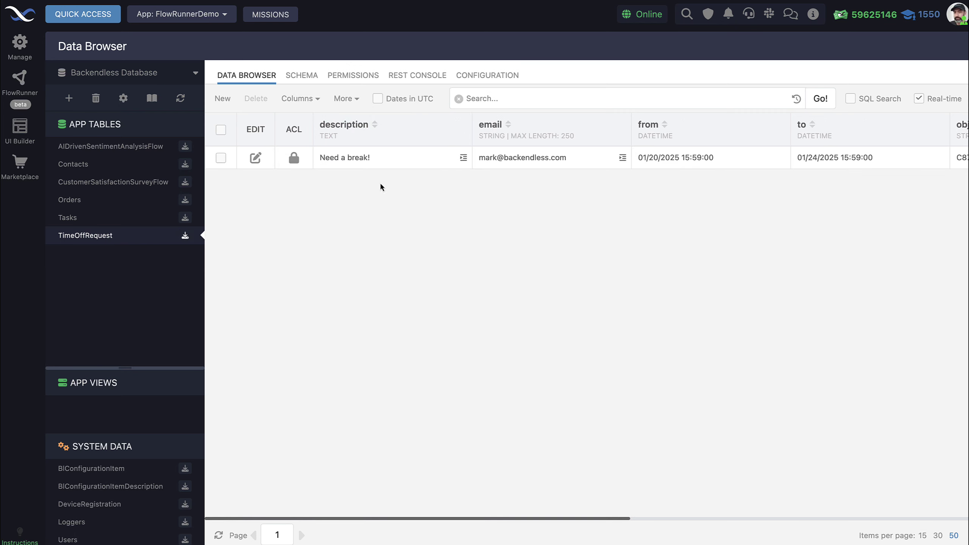
scroll(380, 176, "right", 5)
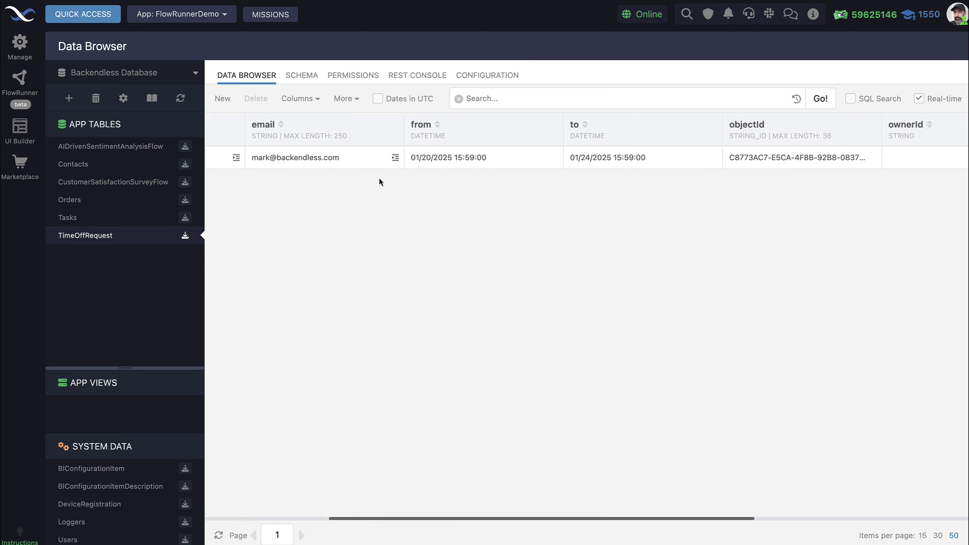
scroll(374, 180, "left", 5)
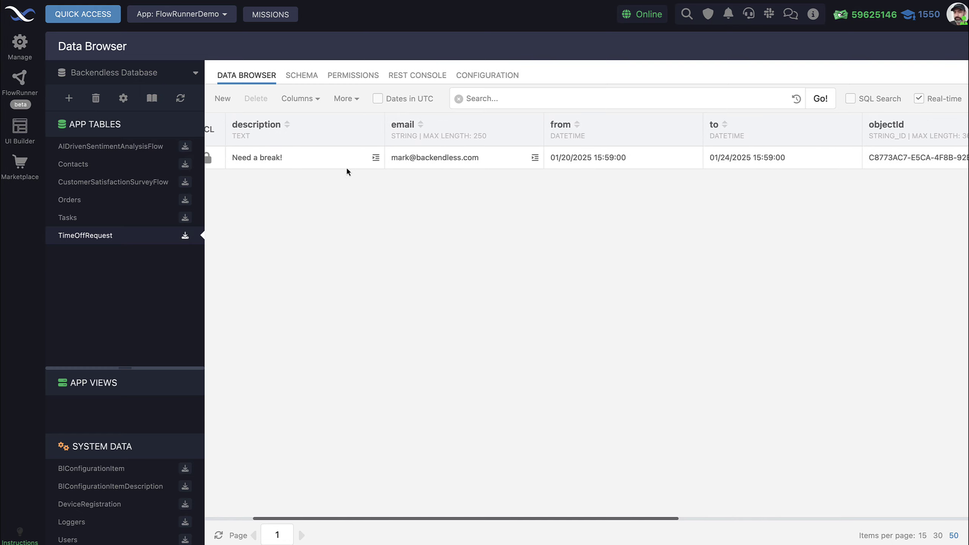
scroll(607, 182, "left", 2)
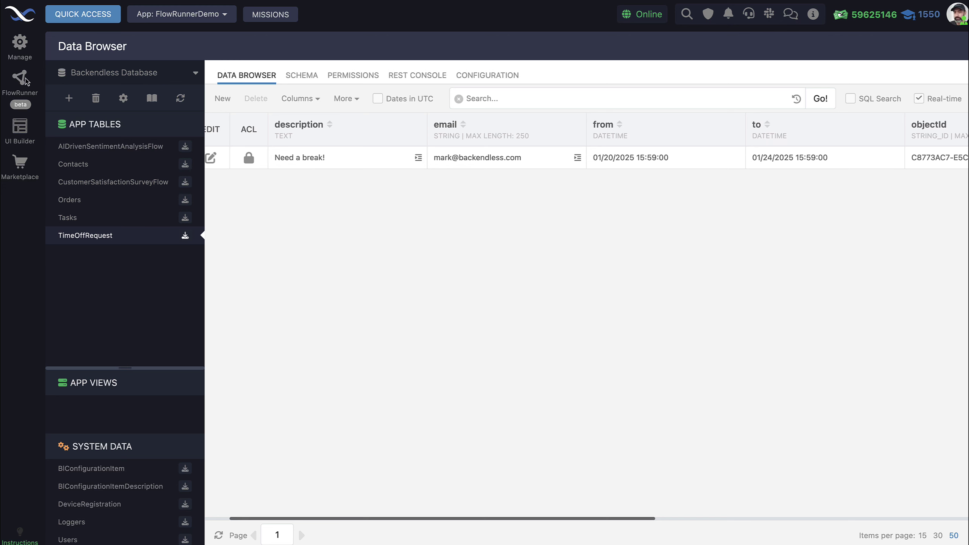
left_click(19, 79)
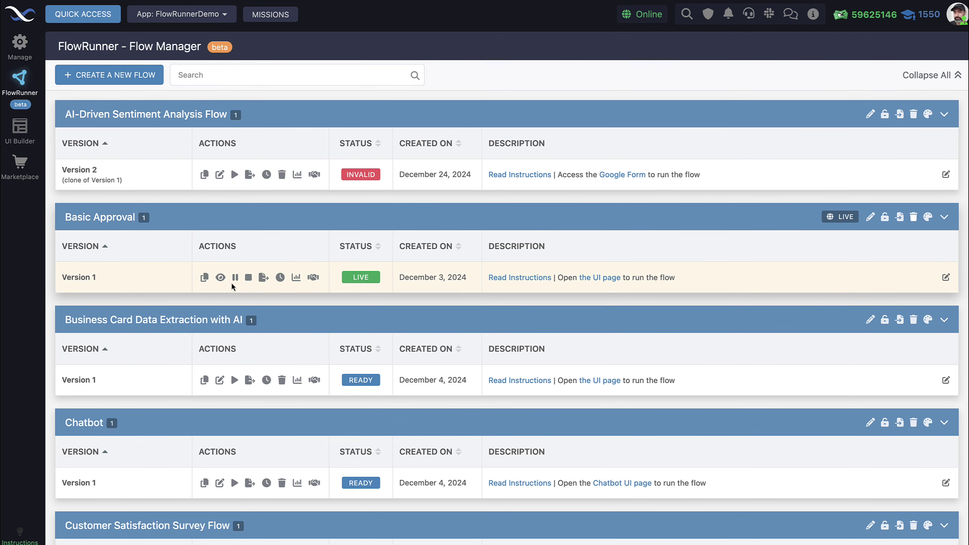
- Open the Basic Approval Version 1 flow view and bring up the New Time Off Request Submission email
left_click(221, 277)
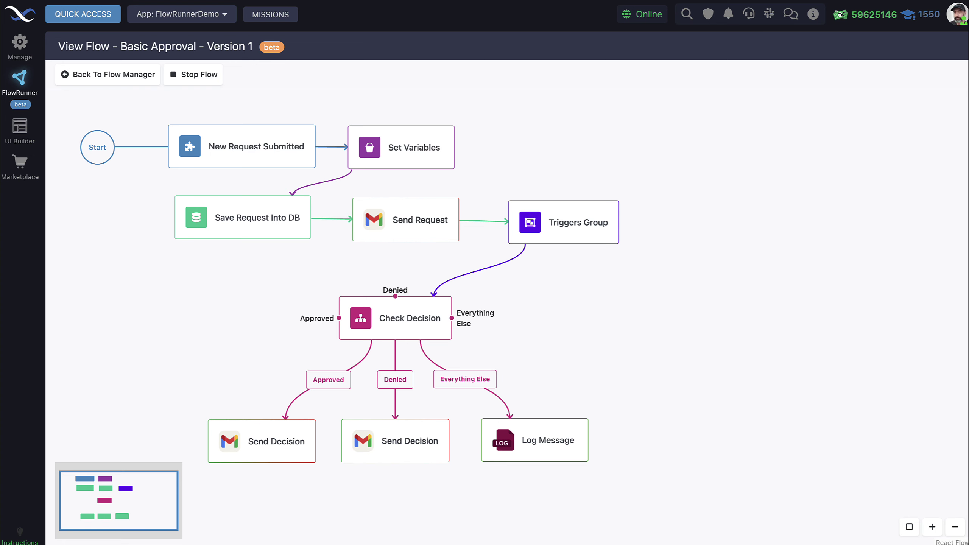
key("super+Tab")
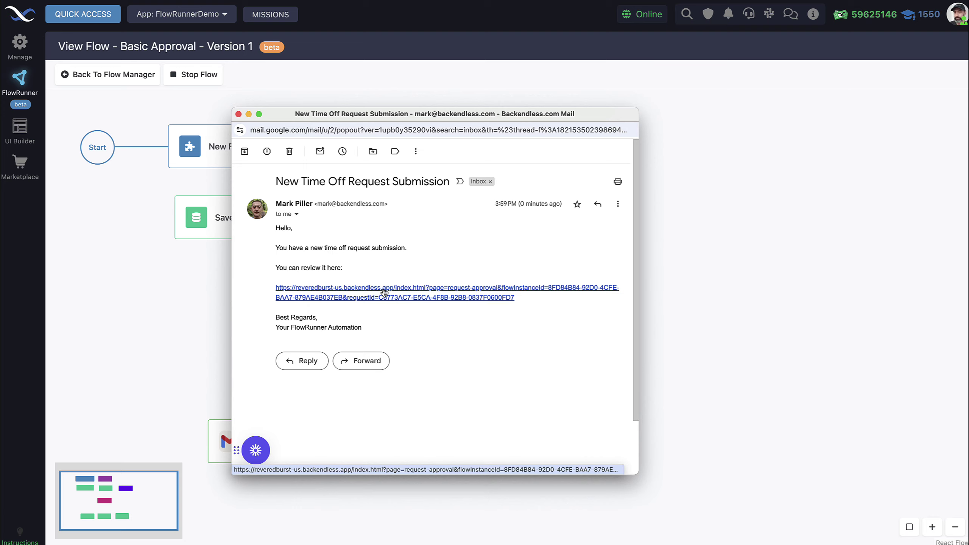
- Open the request review page from the email and approve the time-off request
left_click(384, 292)
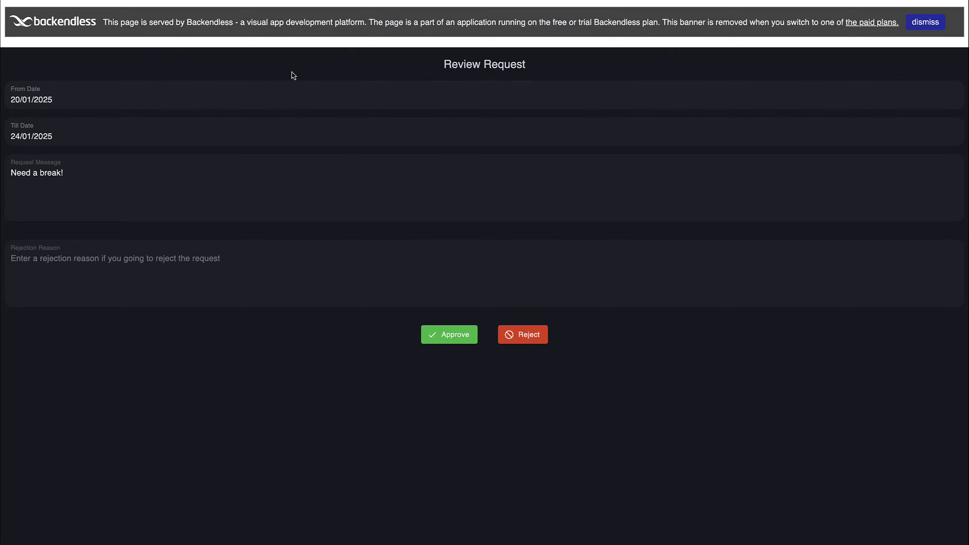
left_click(920, 24)
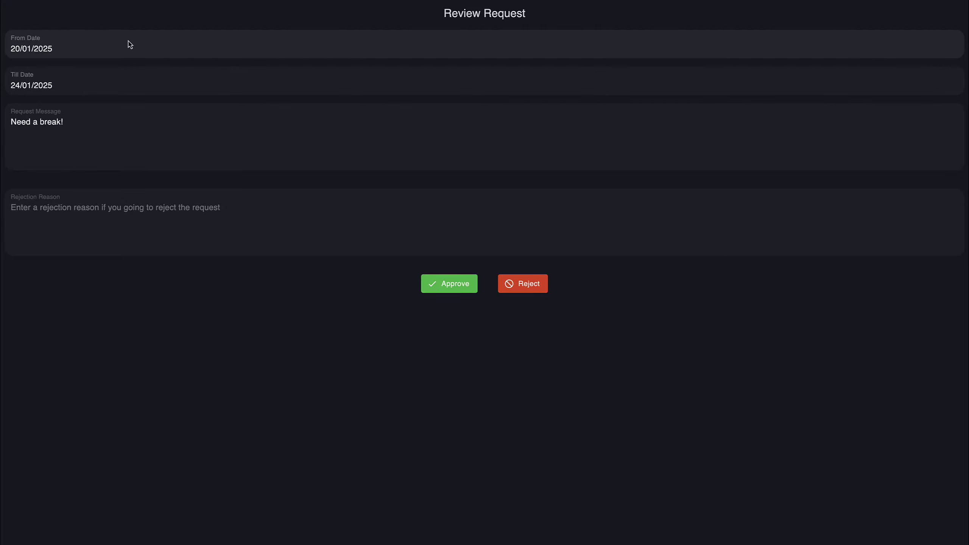
left_click(454, 283)
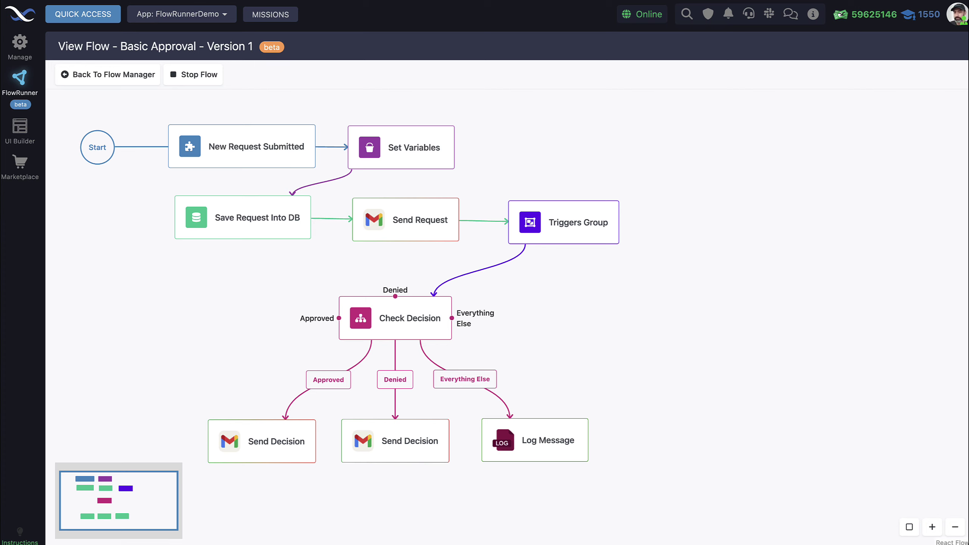
- Check the approval sentence in the time-off decision email, then return to the Flow Manager
left_click_drag(551, 0, 567, 100)
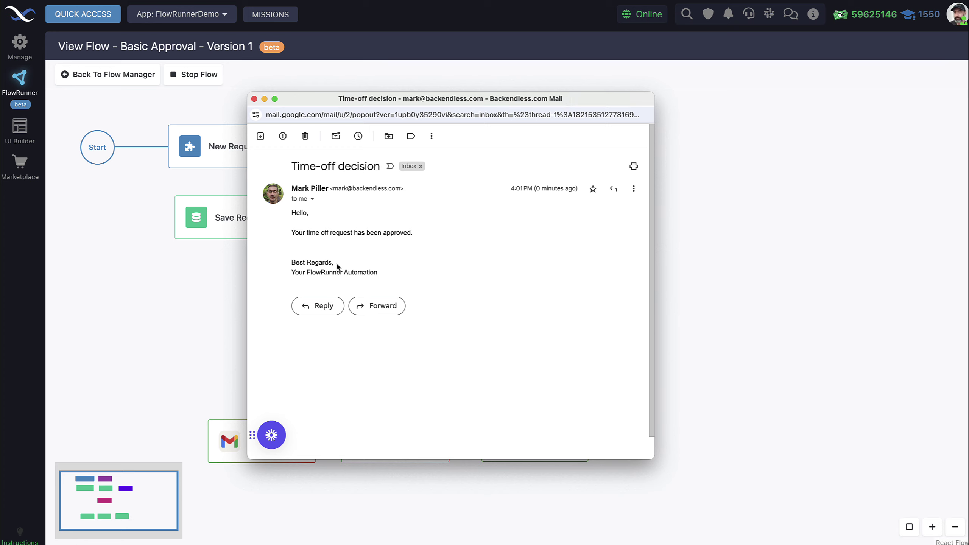
left_click_drag(287, 234, 416, 231)
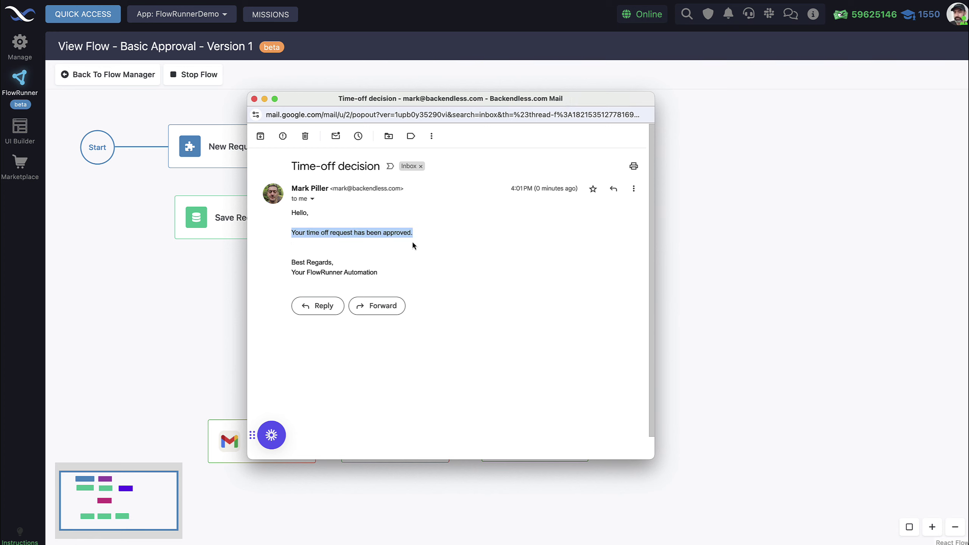
left_click(254, 99)
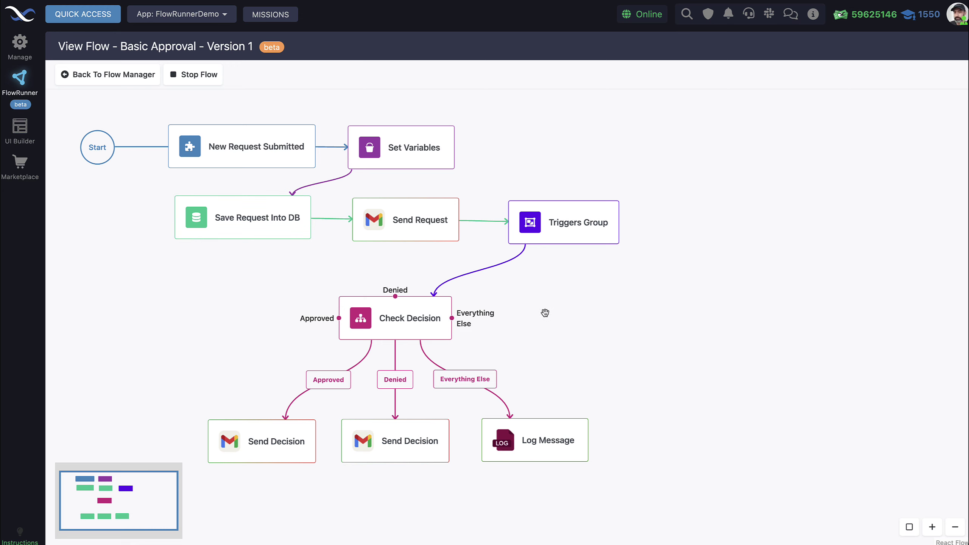
left_click(91, 76)
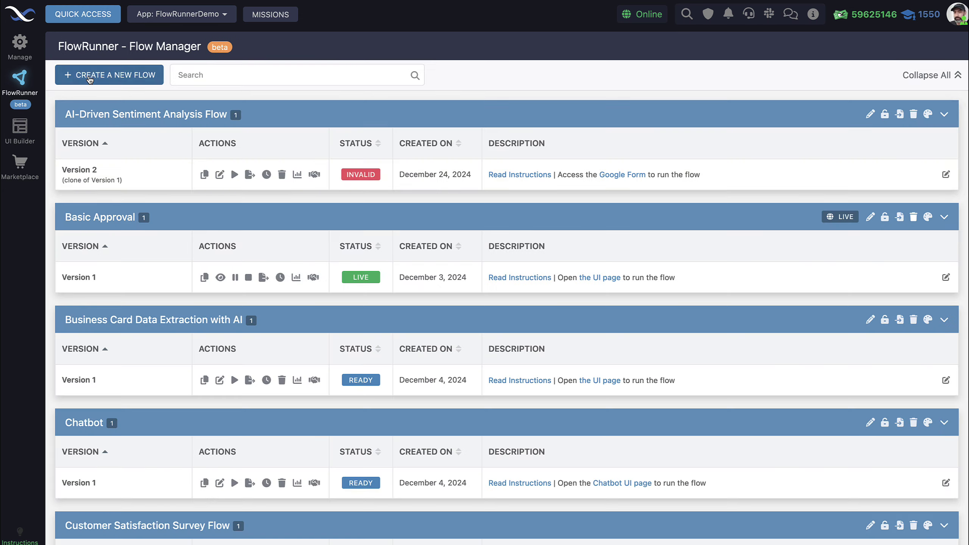
- Open Basic Approval's Flow Analytics dashboard and list its single completed run instance (1m 40s, no errors)
left_click(296, 278)
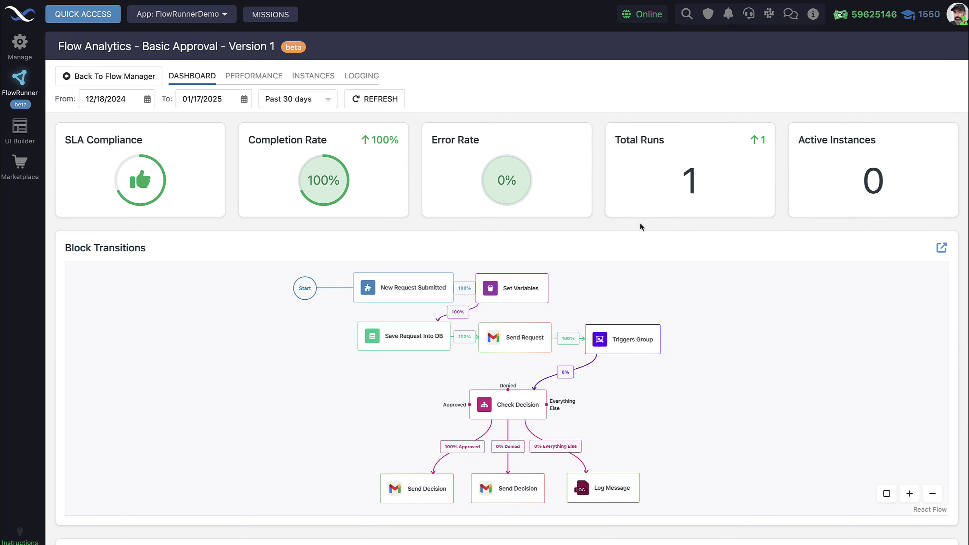
scroll(655, 216, "down", 1)
scroll(714, 187, "up", 1)
scroll(698, 274, "down", 1)
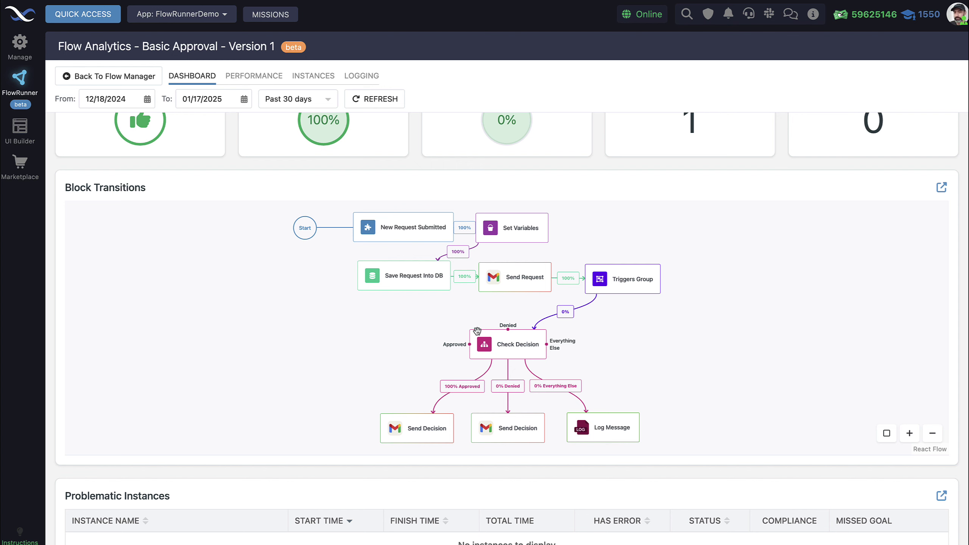
scroll(285, 240, "up", 1)
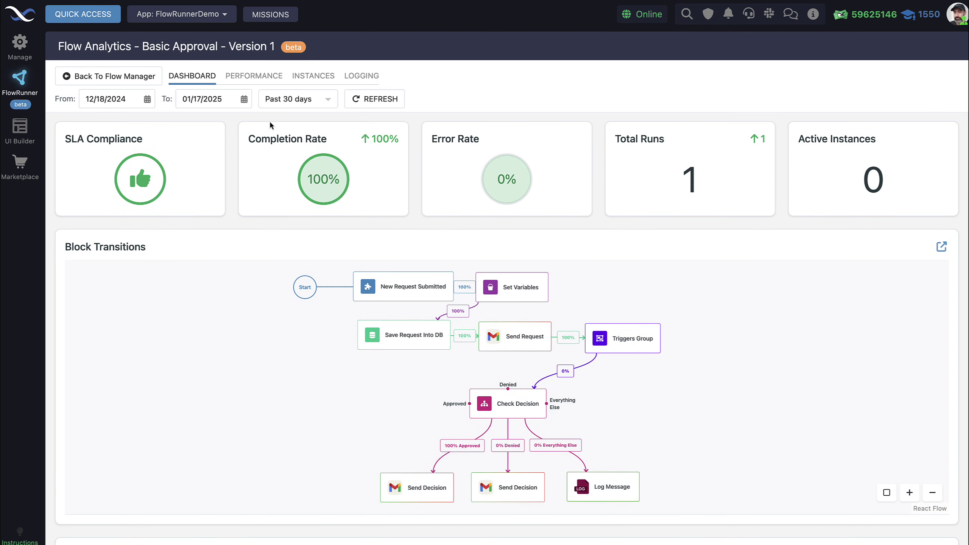
left_click(313, 76)
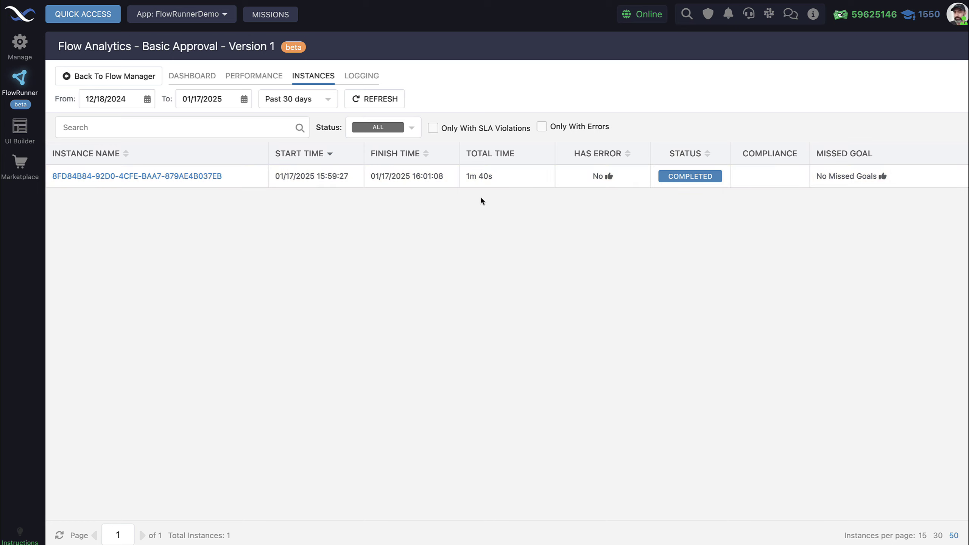
- Open the completed run's details and zoom into its executed flow diagram
left_click(175, 177)
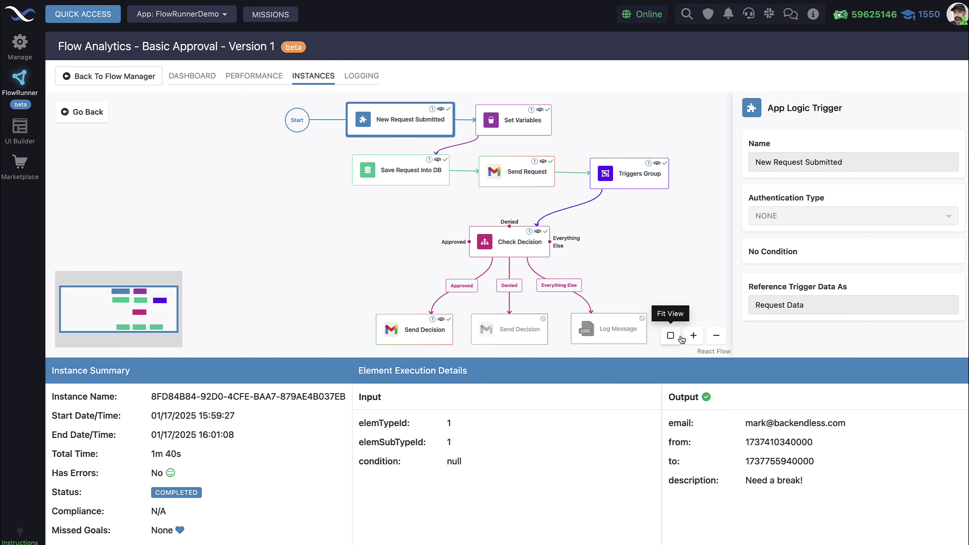
left_click(694, 335)
left_click_drag(391, 252, 366, 356)
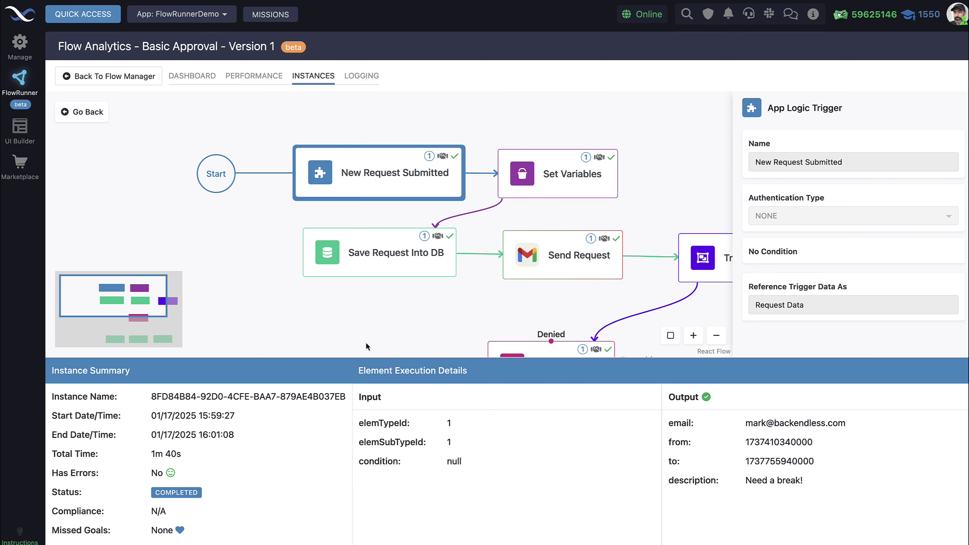
mouse_move(454, 162)
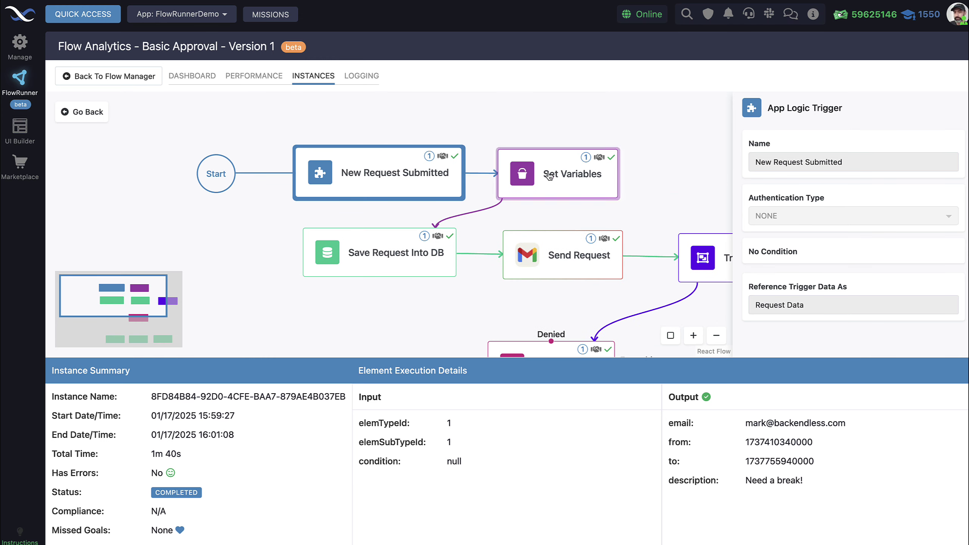
left_click_drag(665, 192, 573, 162)
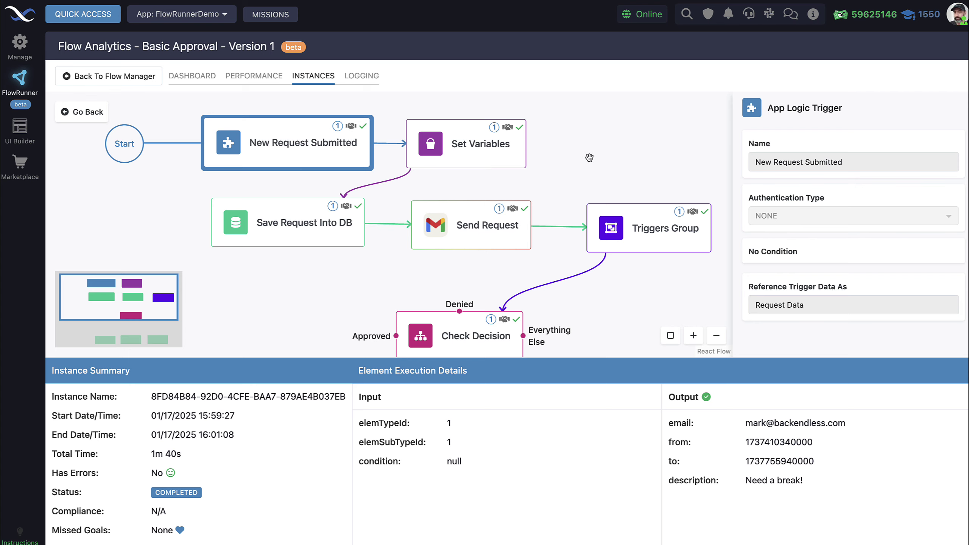
scroll(302, 174, "down", 3)
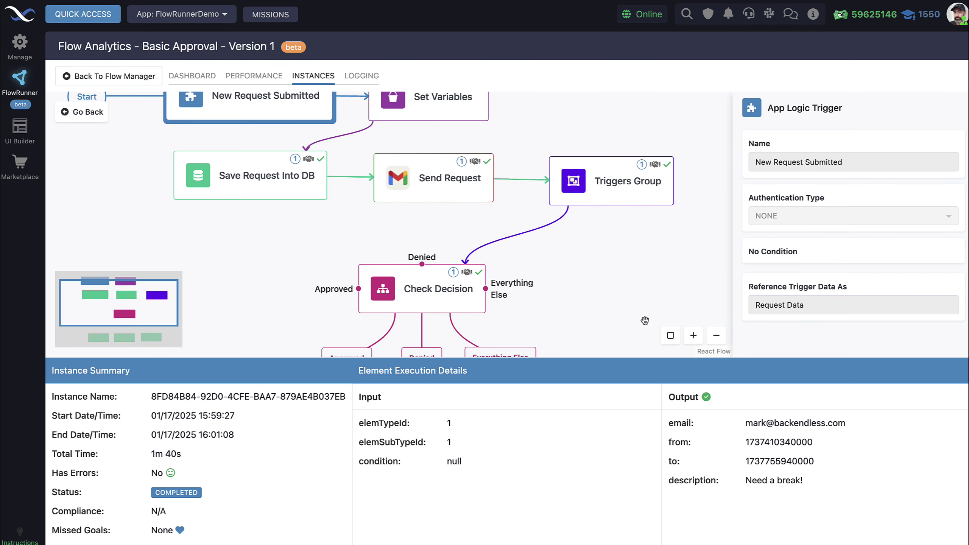
scroll(361, 229, "down", 4)
scroll(417, 98, "down", 3)
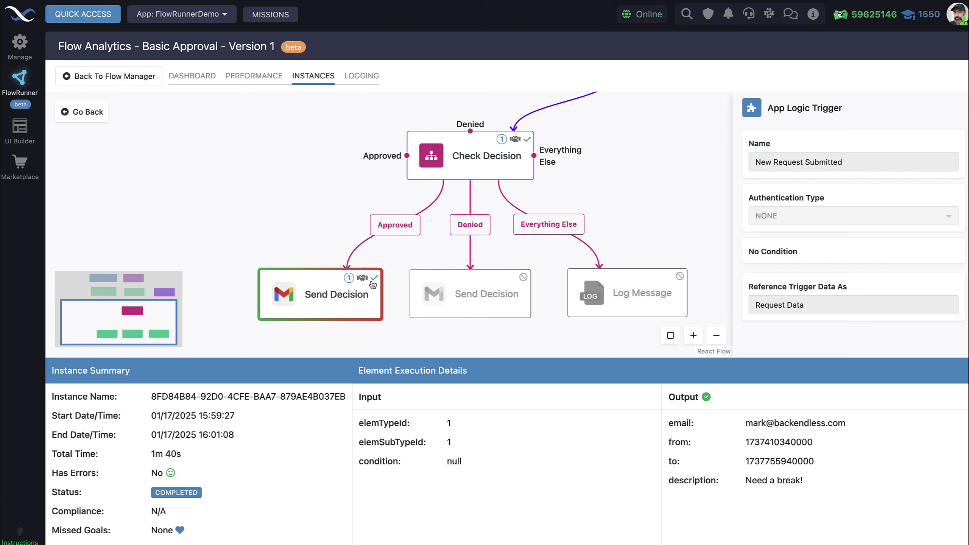
- Scan the executed diagram toward the decision blocks, then zoom out to show the branch blocks
mouse_move(376, 280)
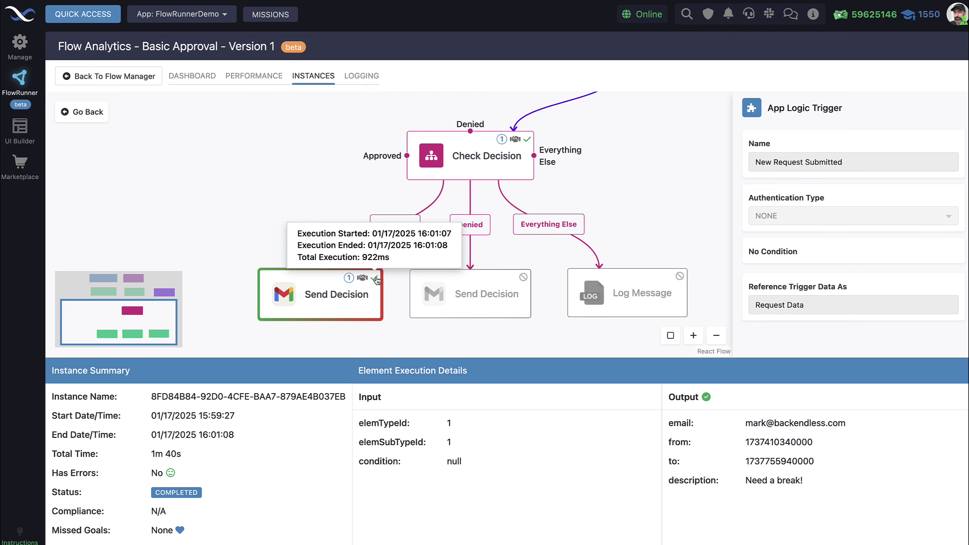
scroll(439, 229, "up", 5)
mouse_move(477, 208)
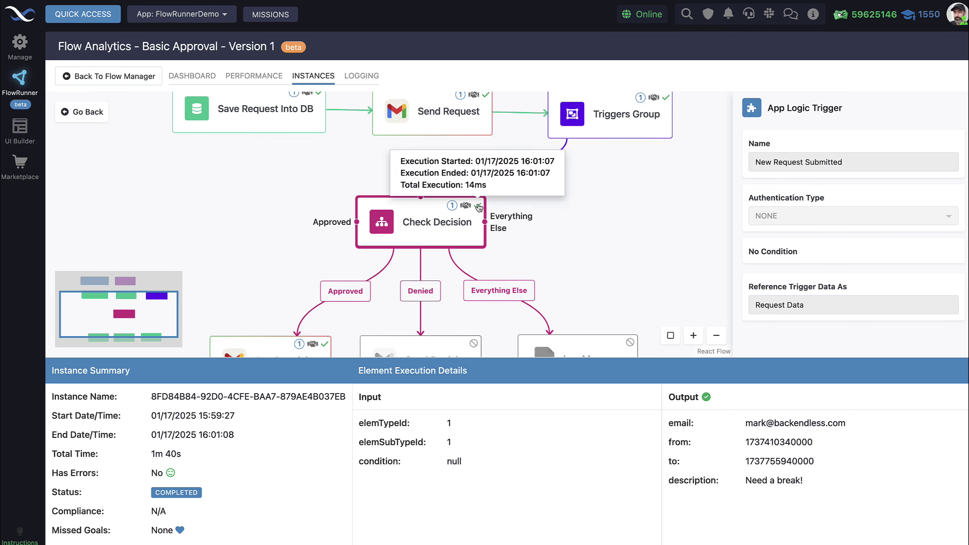
scroll(570, 231, "up", 3)
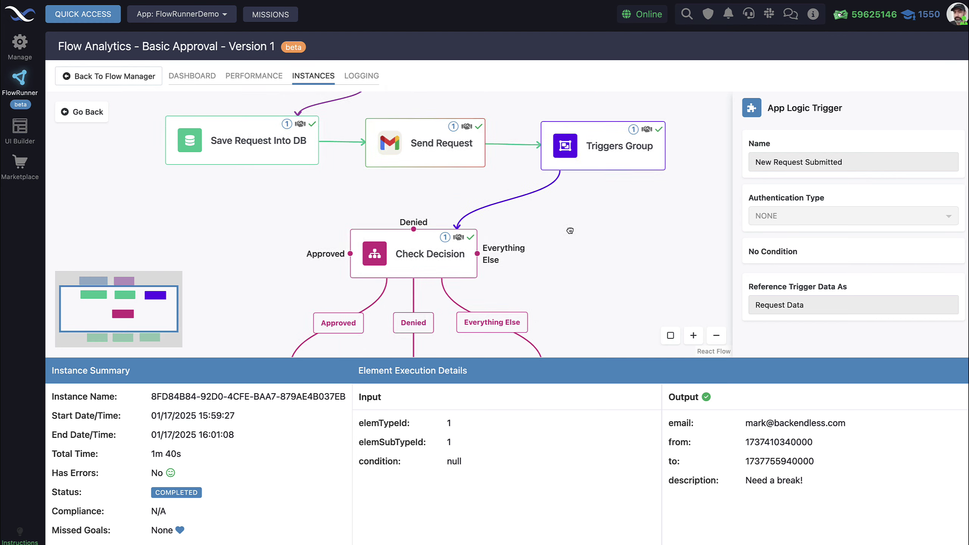
scroll(570, 231, "up", 4)
mouse_move(650, 181)
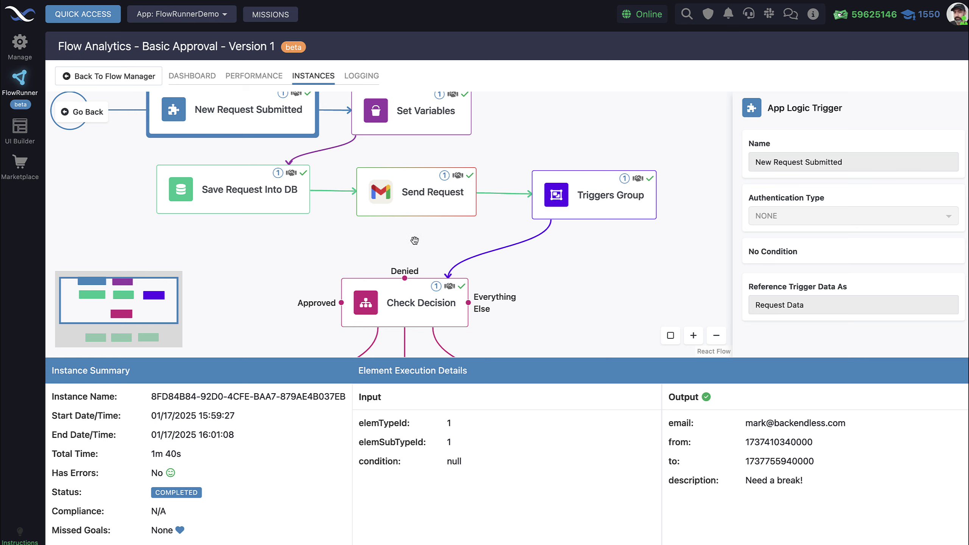
left_click(717, 336)
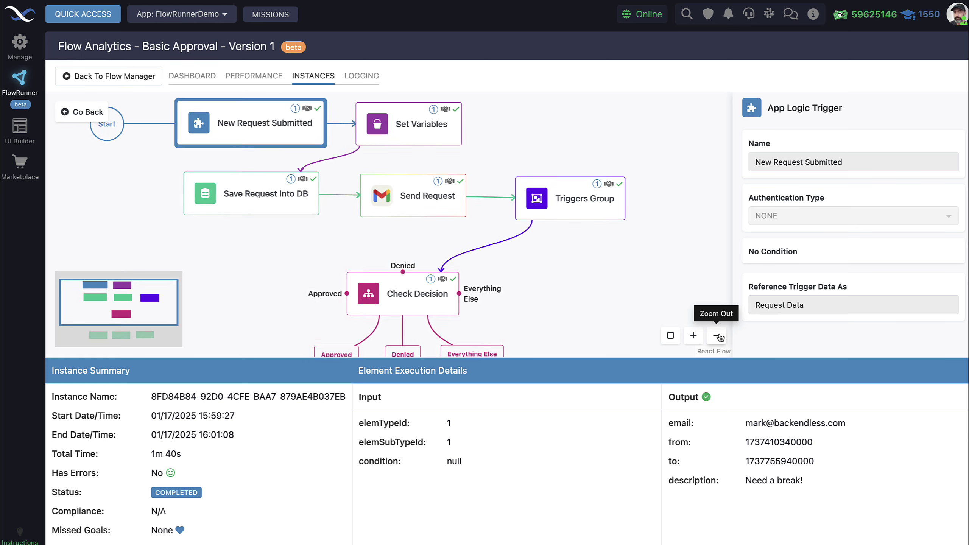
left_click(717, 336)
scroll(416, 169, "down", 3)
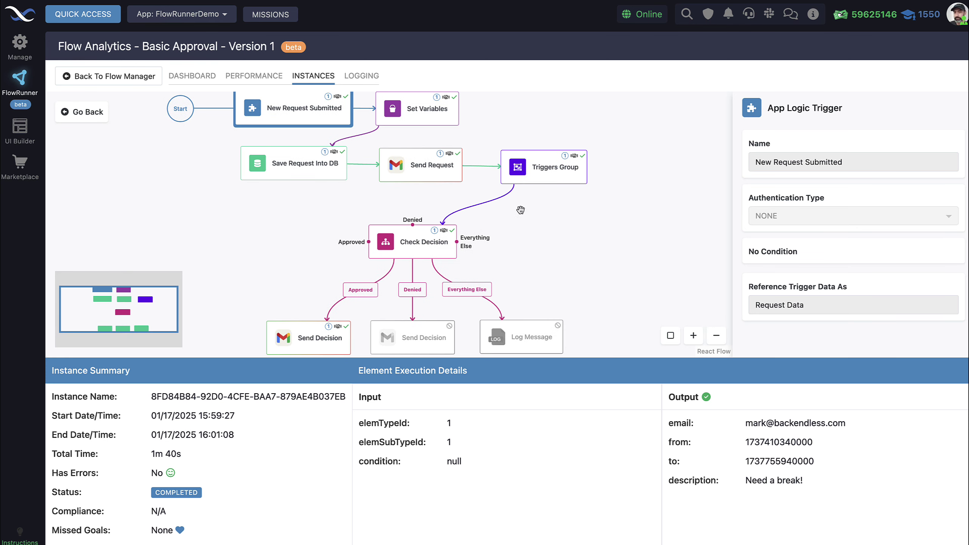
- Inspect the execution inputs and outputs of the Send Request and Save Request Into DB steps
left_click(415, 169)
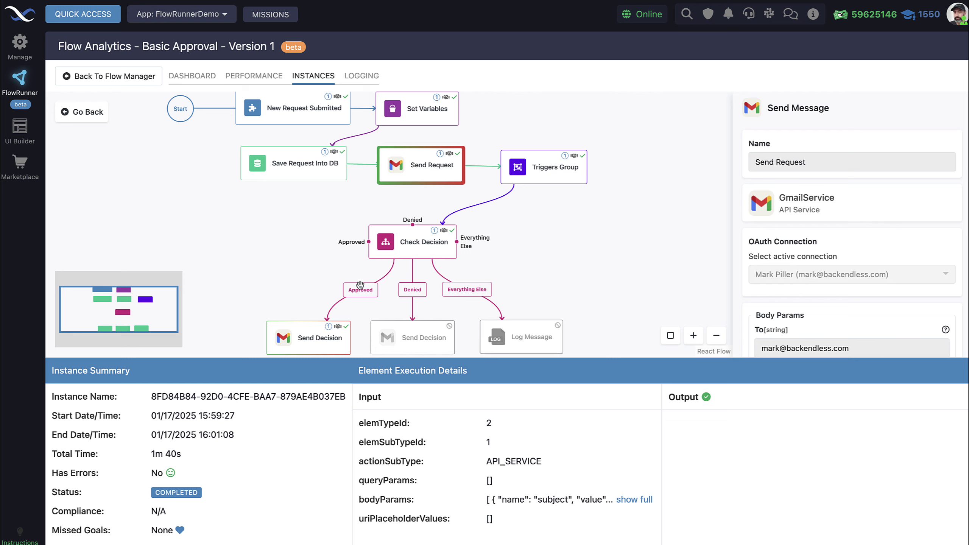
scroll(549, 249, "down", 1)
left_click_drag(273, 226, 271, 264)
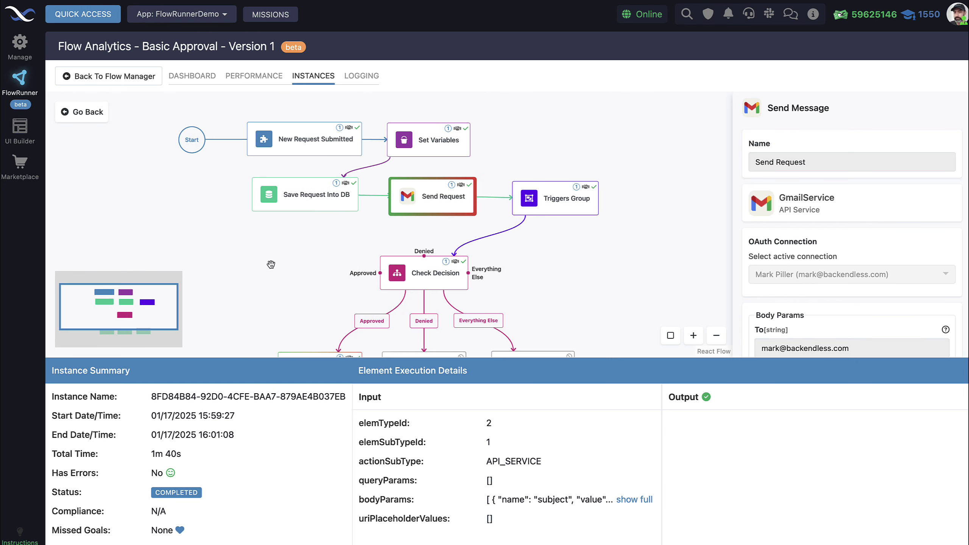
left_click(296, 207)
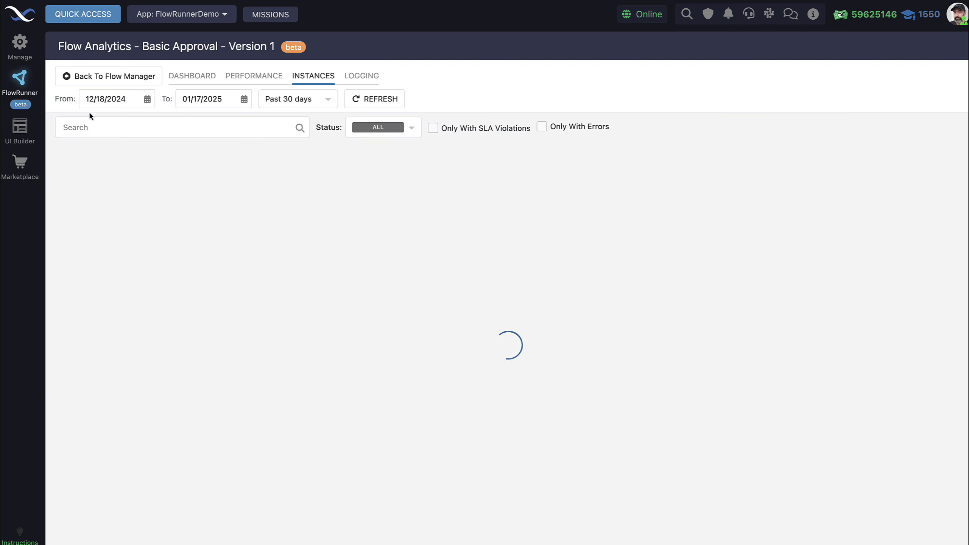
- Return through the instance list and flow list and reopen the Basic Approval diagram
left_click(88, 112)
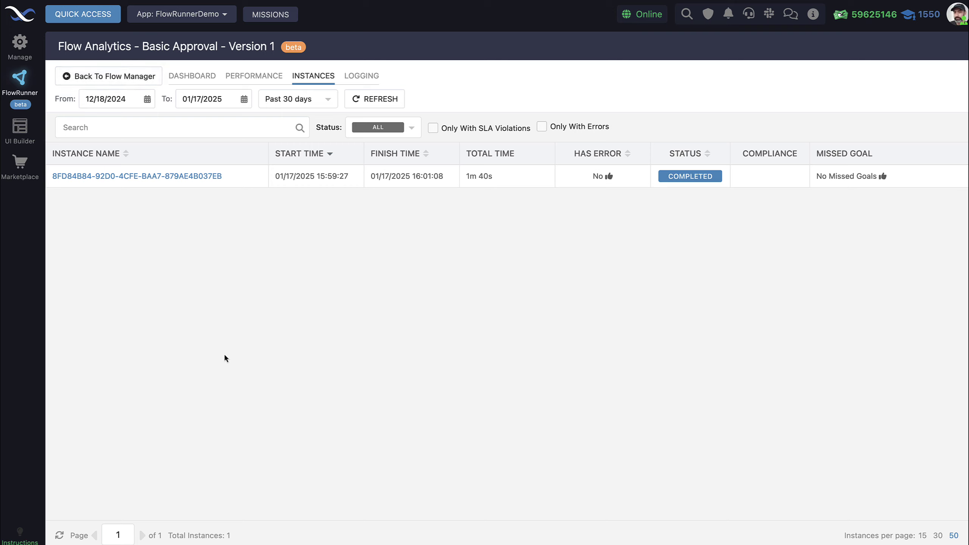
left_click(20, 79)
left_click(220, 277)
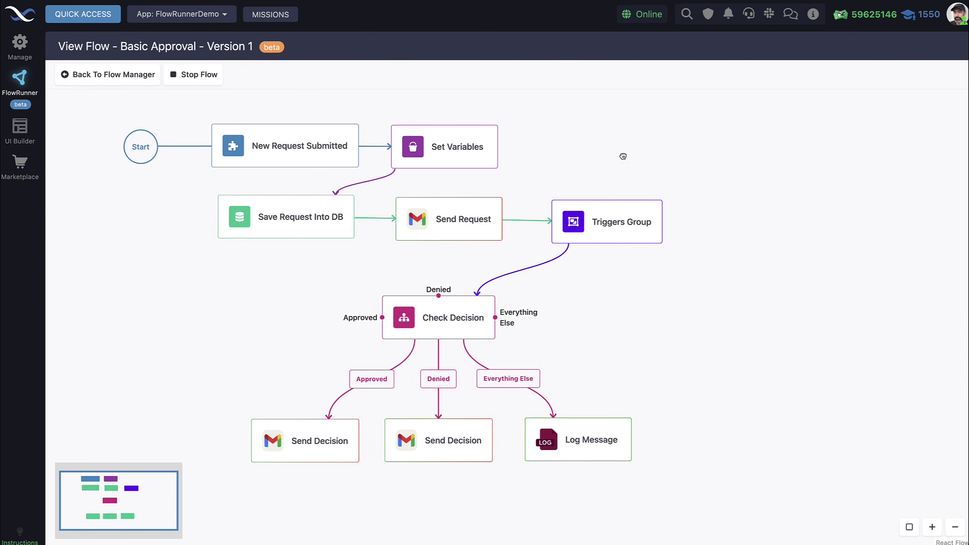
- Compare the Request Approved and Request Rejected triggers in Triggers Group with the New Request Submitted trigger
left_click(310, 148)
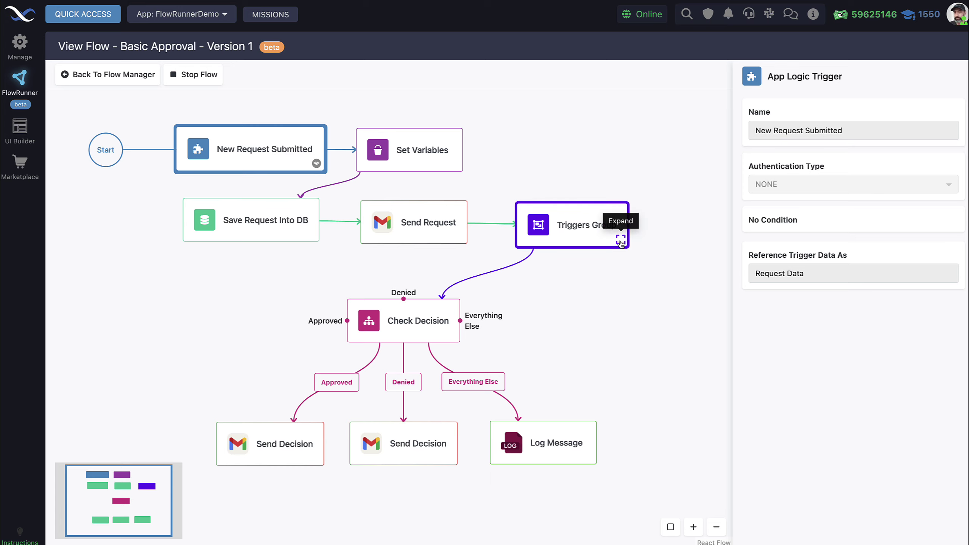
left_click(620, 243)
left_click(394, 291)
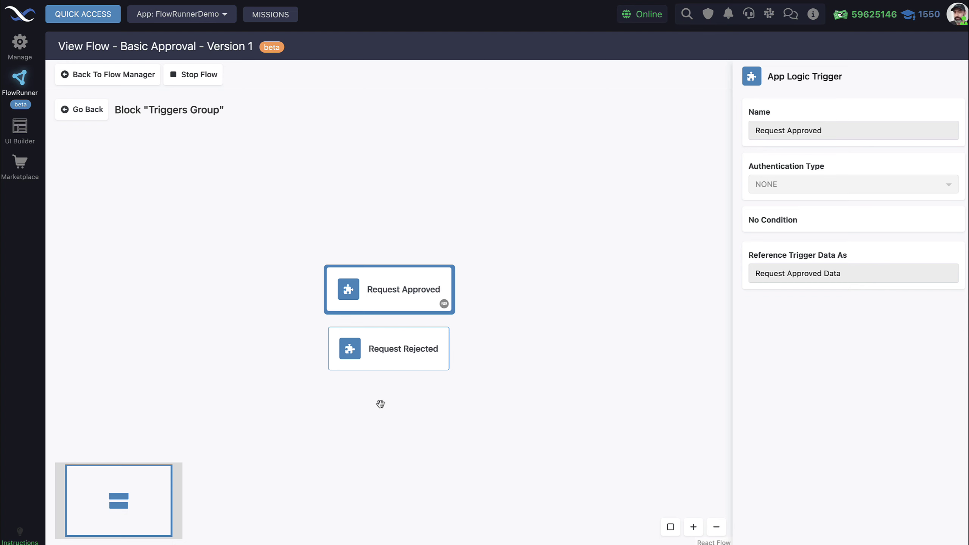
left_click(367, 357)
left_click(381, 305)
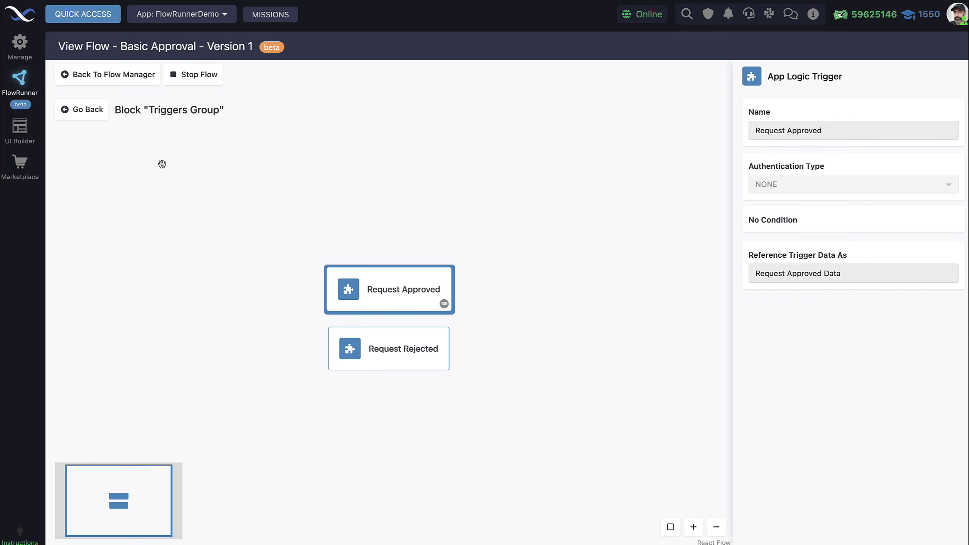
left_click(86, 109)
left_click(232, 148)
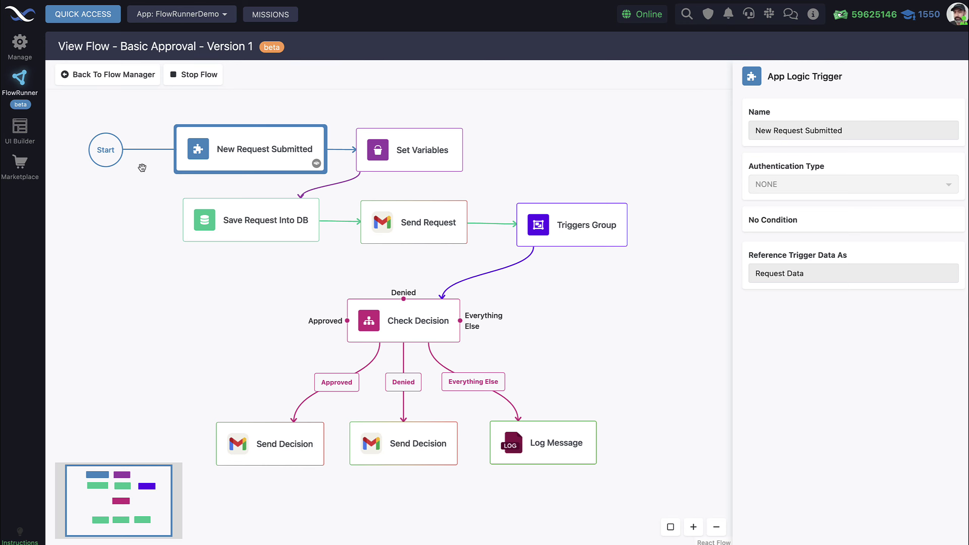
- Open the time-off-request page in UI Builder from the Pages list
left_click(22, 129)
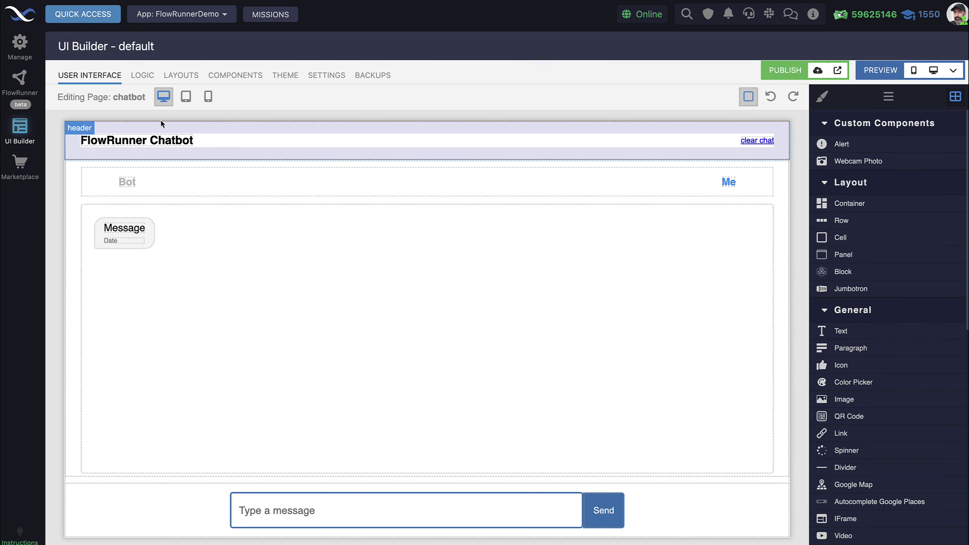
mouse_move(140, 104)
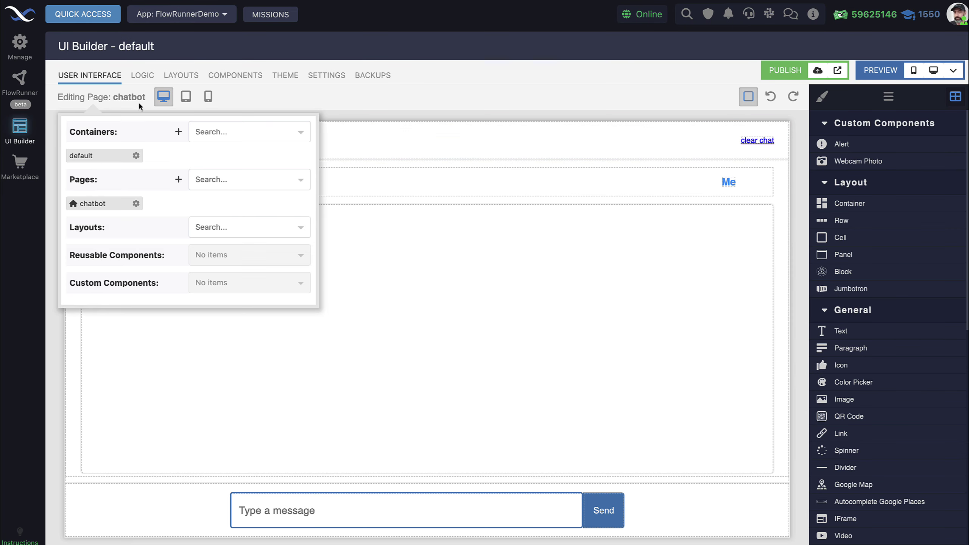
left_click(233, 179)
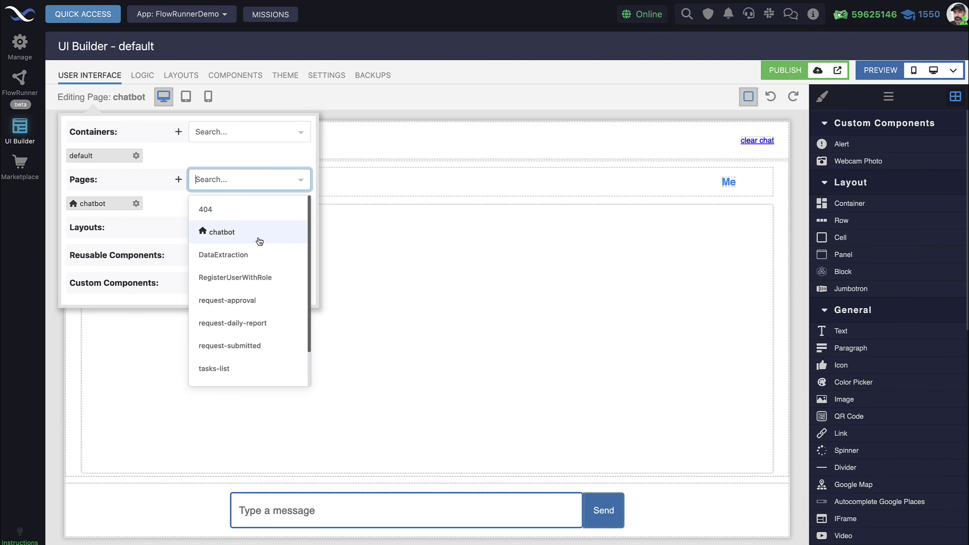
scroll(259, 240, "down", 1)
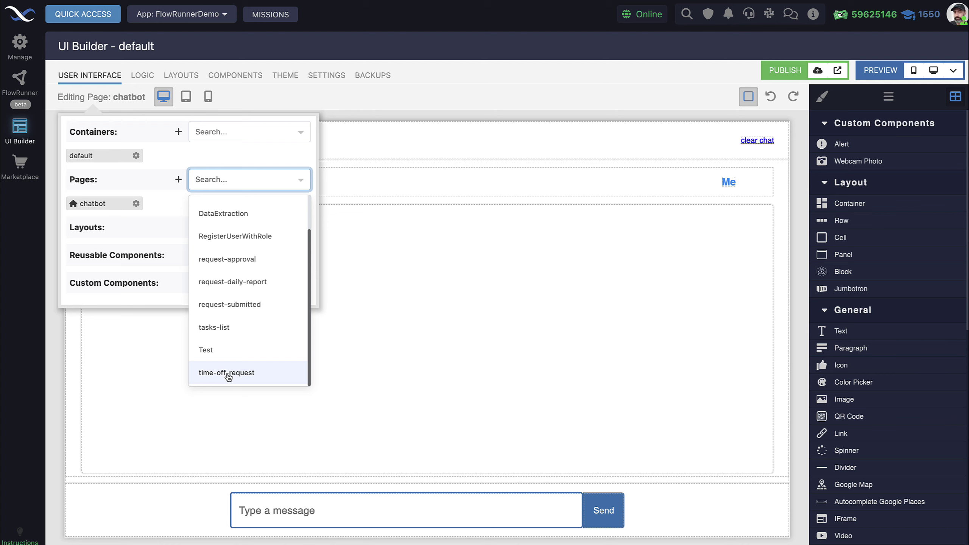
left_click(212, 158)
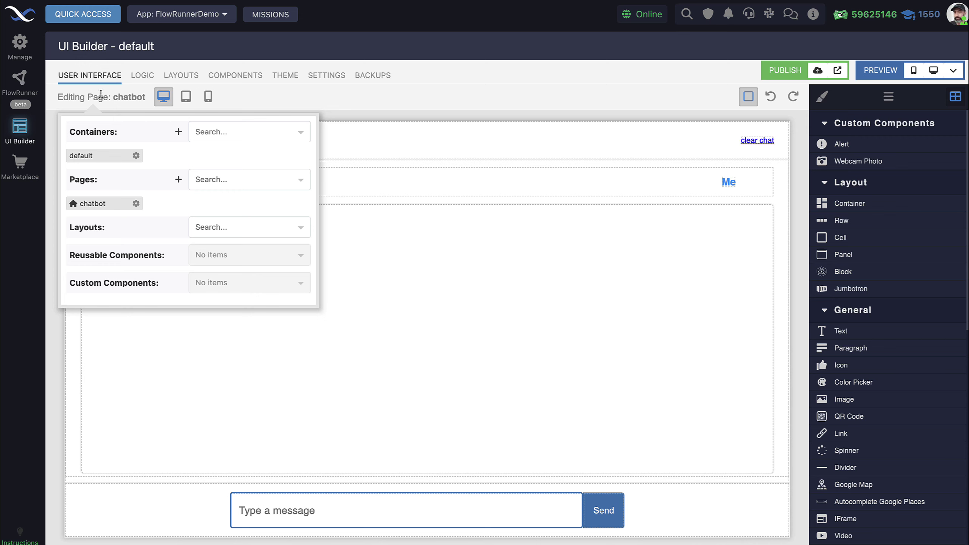
left_click(239, 180)
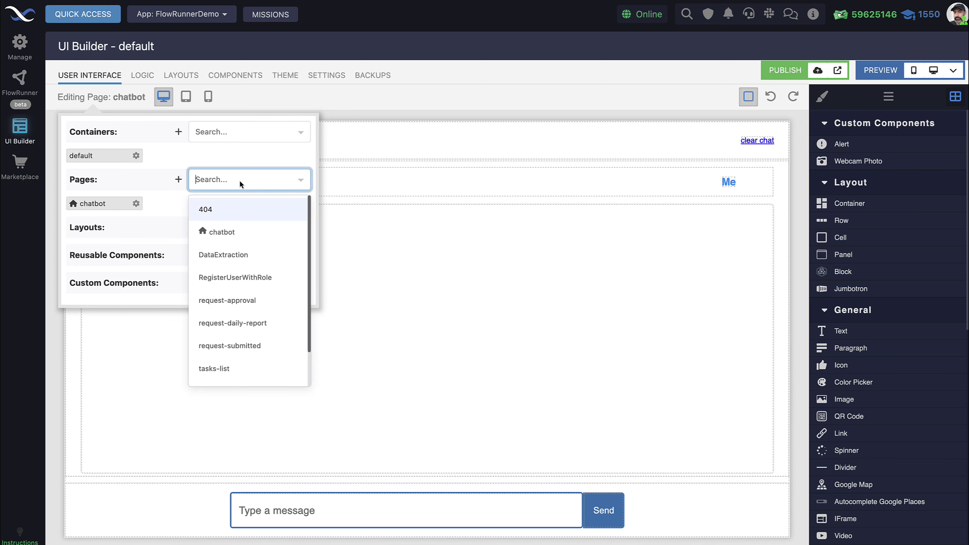
scroll(248, 290, "down", 2)
left_click(253, 371)
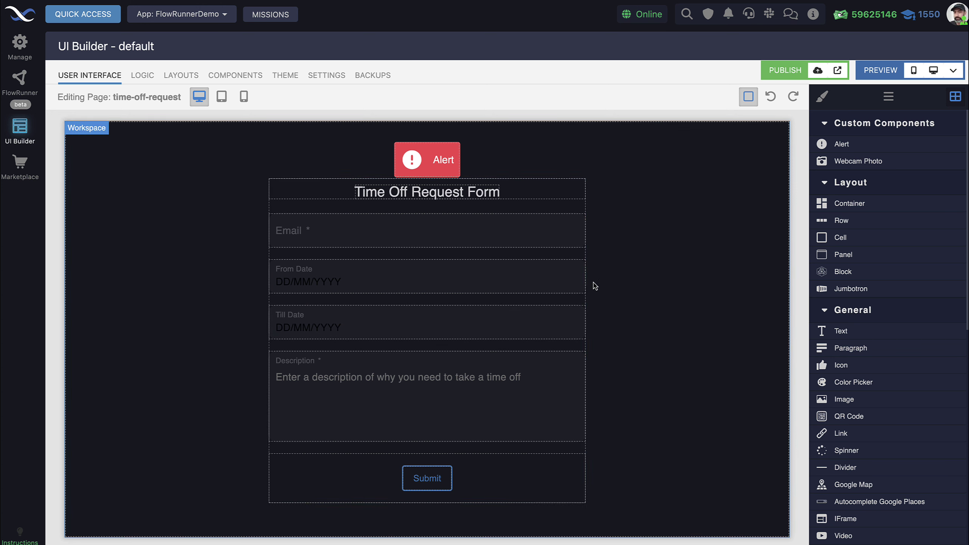
- Select the Request Form via its Submit button and open the form's logic
left_click(447, 481)
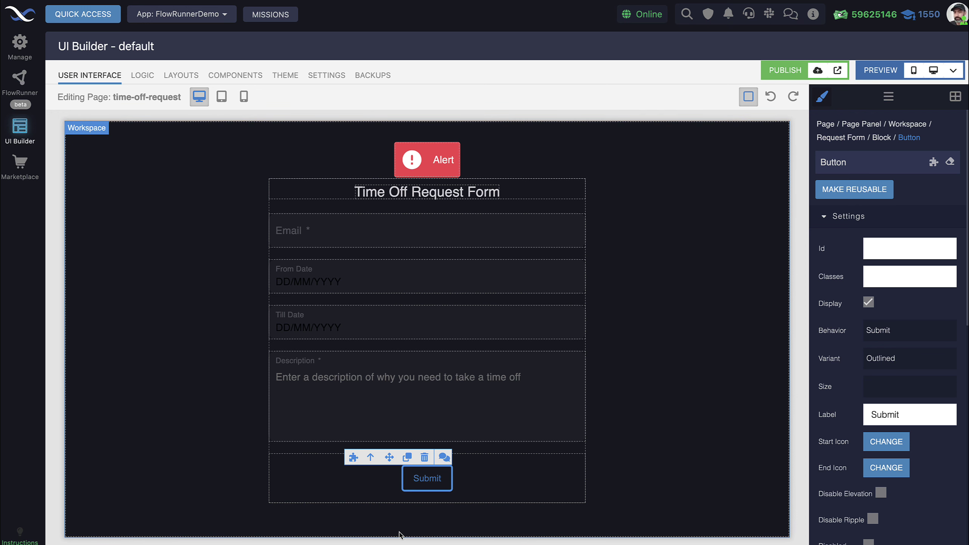
left_click(835, 141)
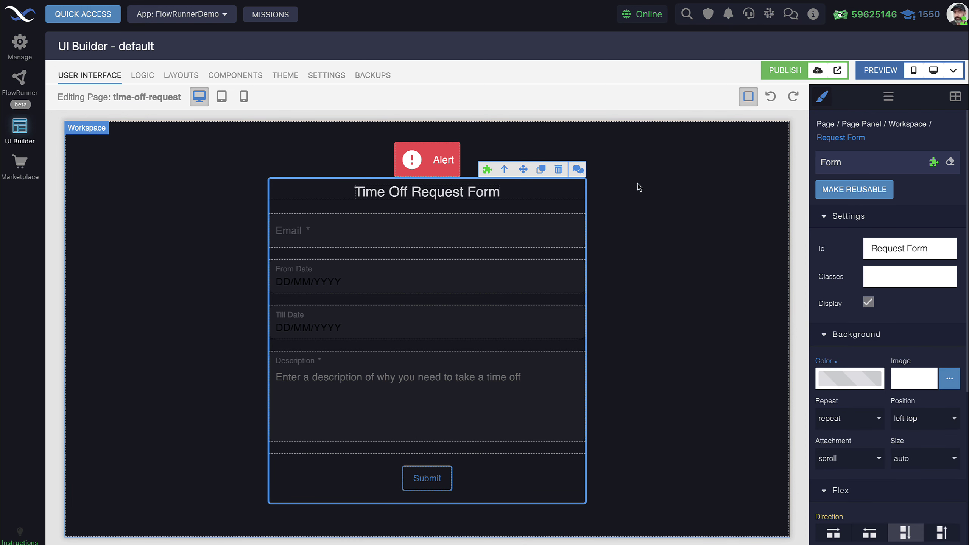
left_click(934, 164)
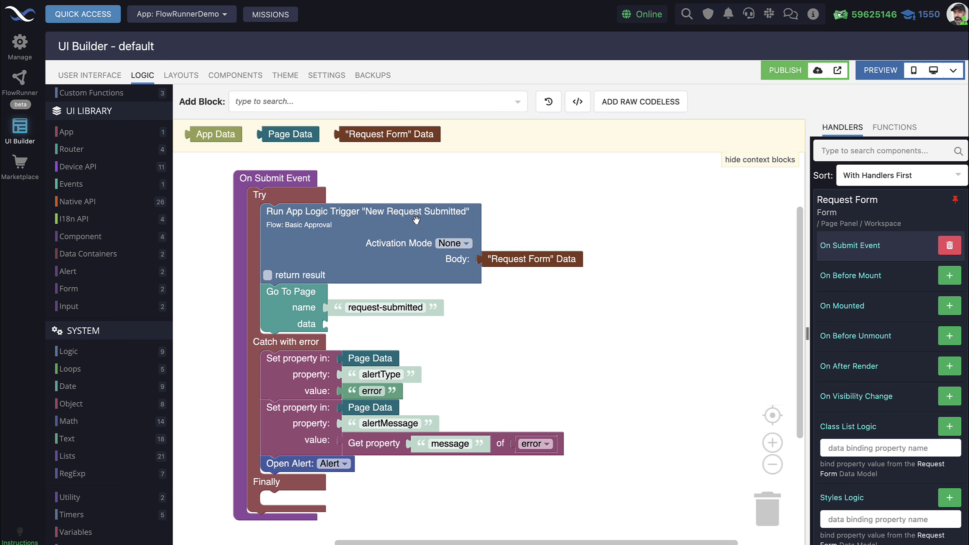
- Browse the block sidebar and view the "Basic Approval" Flow blocks under Automations Flows
scroll(114, 363, "down", 10)
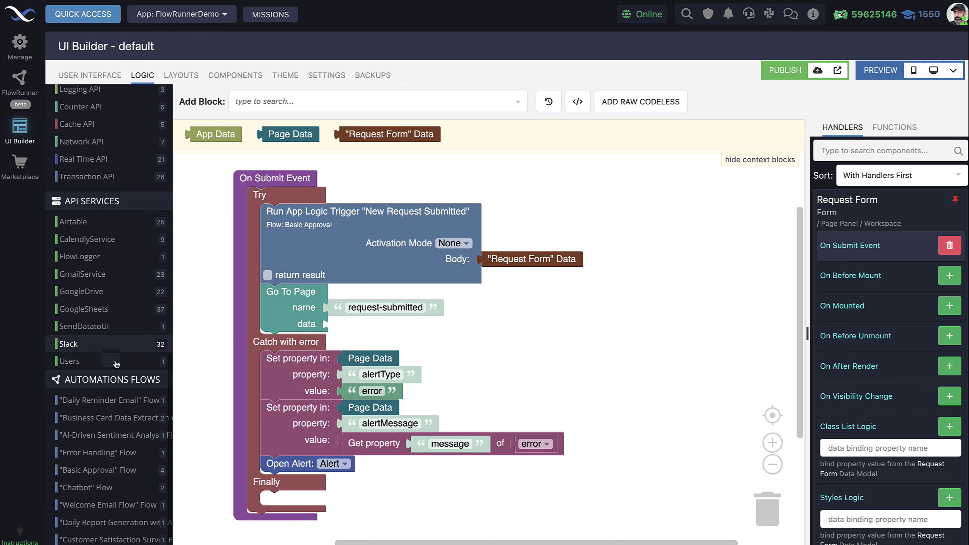
scroll(188, 330, "down", 3)
scroll(372, 344, "up", 5)
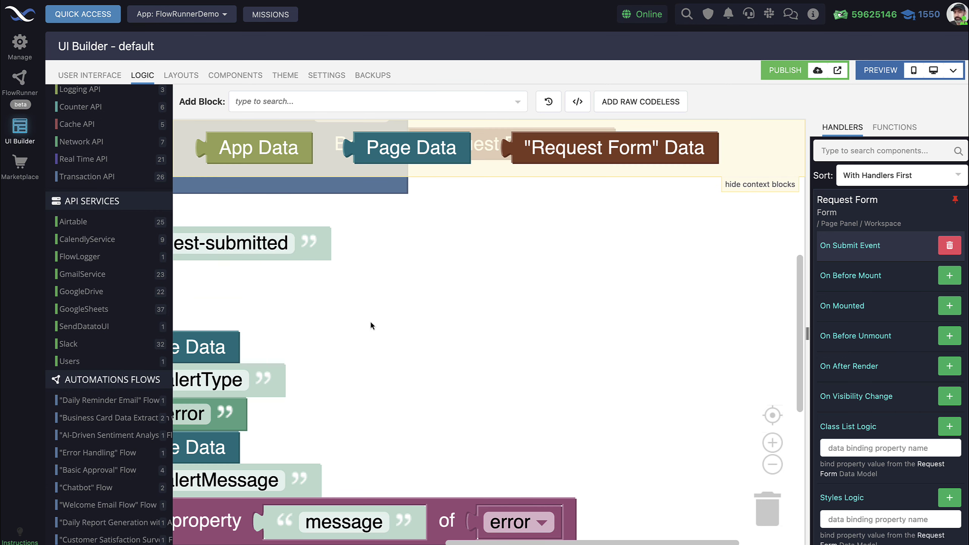
scroll(369, 319, "down", 5)
scroll(488, 346, "up", 2)
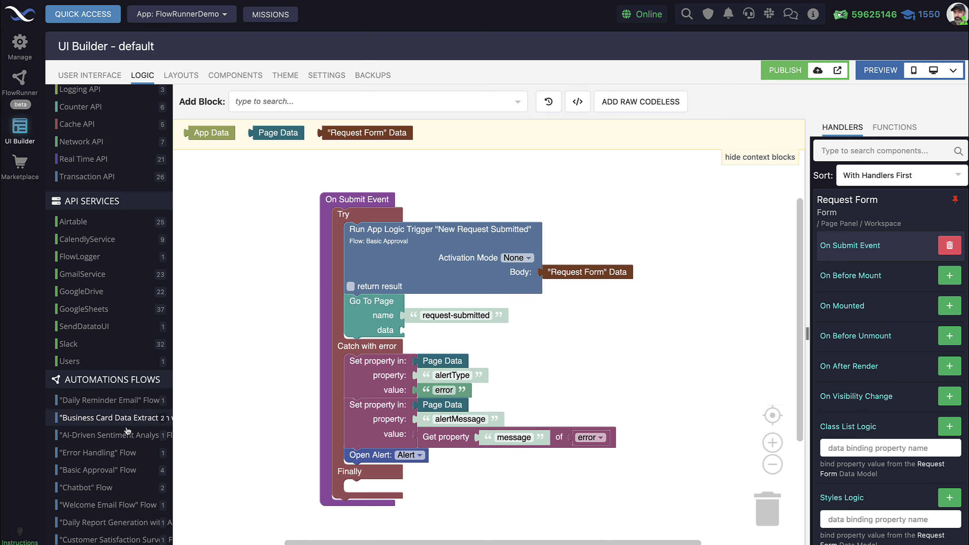
left_click(103, 473)
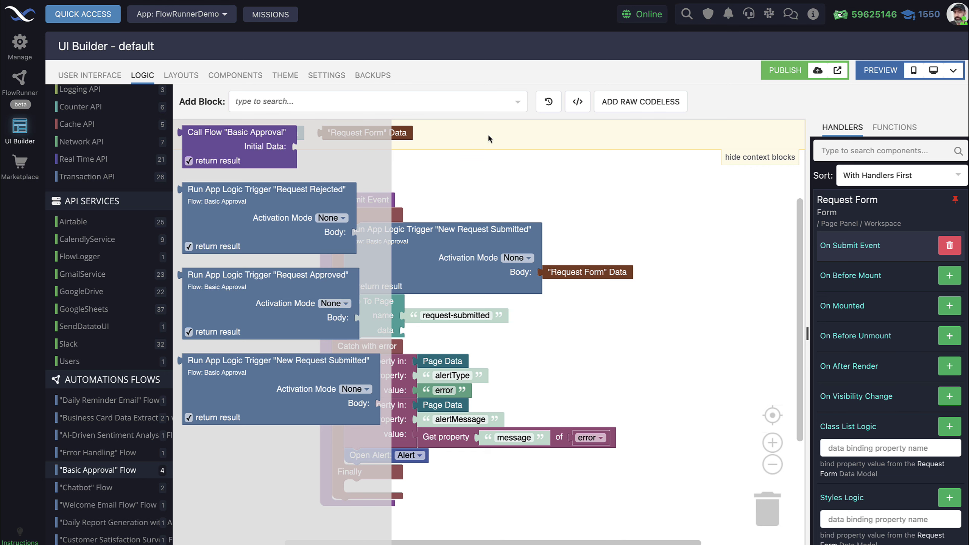
left_click(510, 190)
- Inspect the Run App Logic Trigger block in the On Submit logic, then return to the FlowRunner flow list
scroll(690, 334, "right", 3)
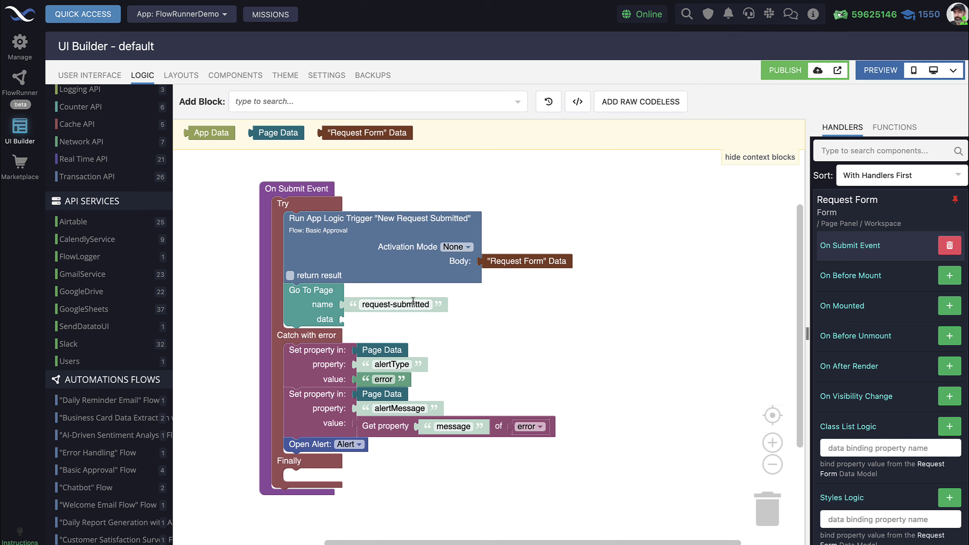
left_click(371, 245)
scroll(366, 244, "up", 3)
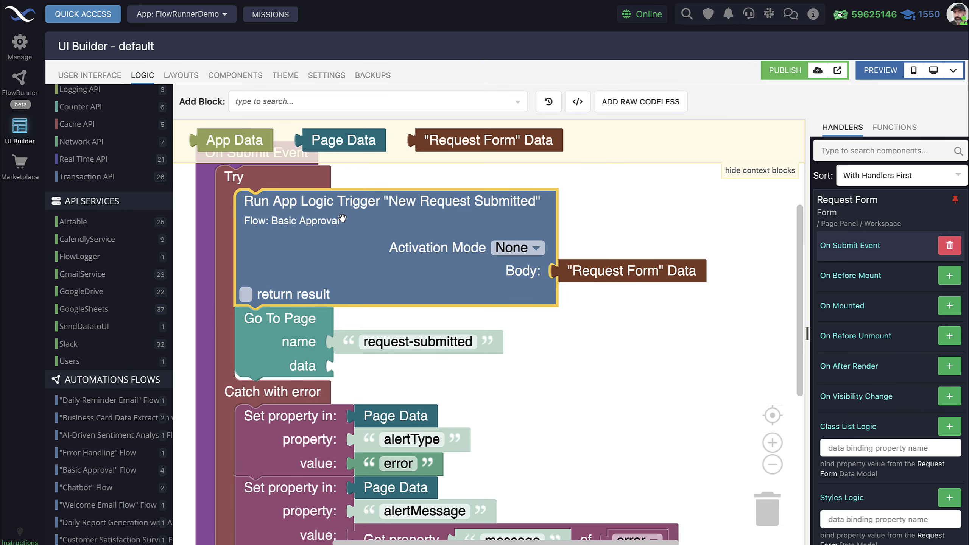
scroll(501, 217, "down", 2)
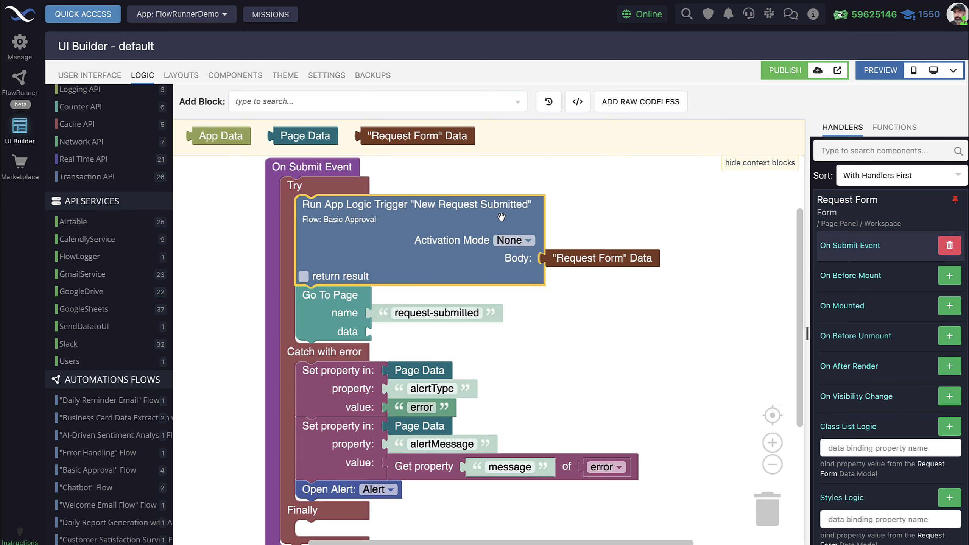
left_click(546, 220)
scroll(438, 225, "down", 1)
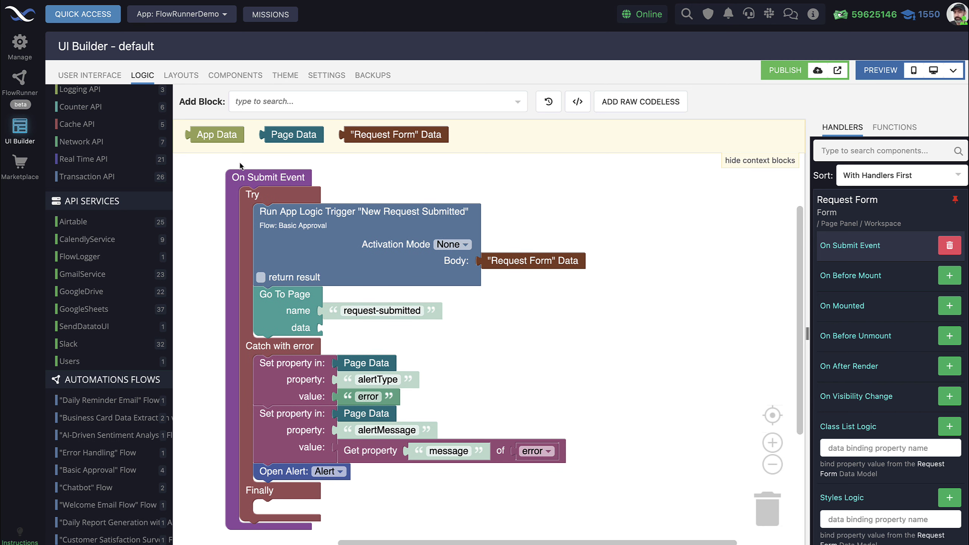
left_click(19, 80)
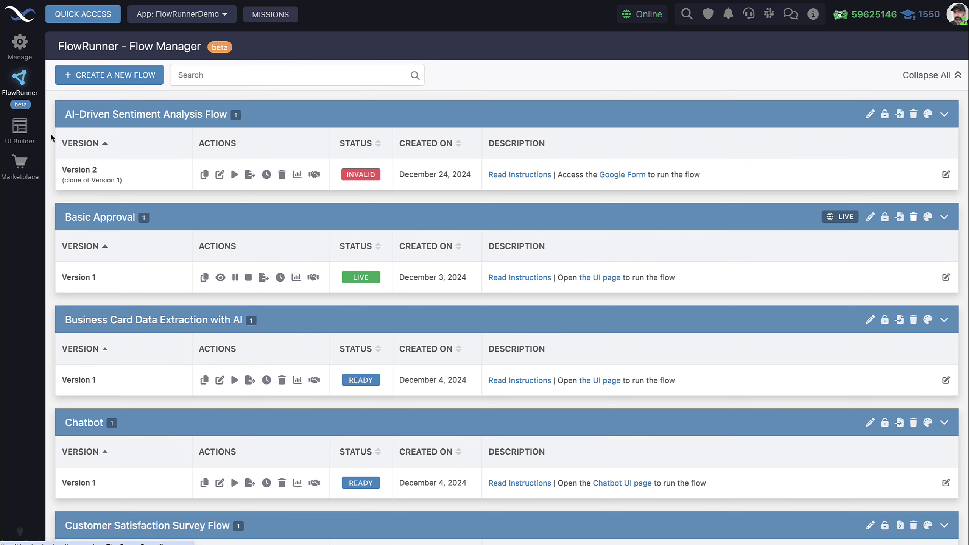
- Open the Basic Approval Version 1 diagram and shift the canvas right and down
left_click(220, 278)
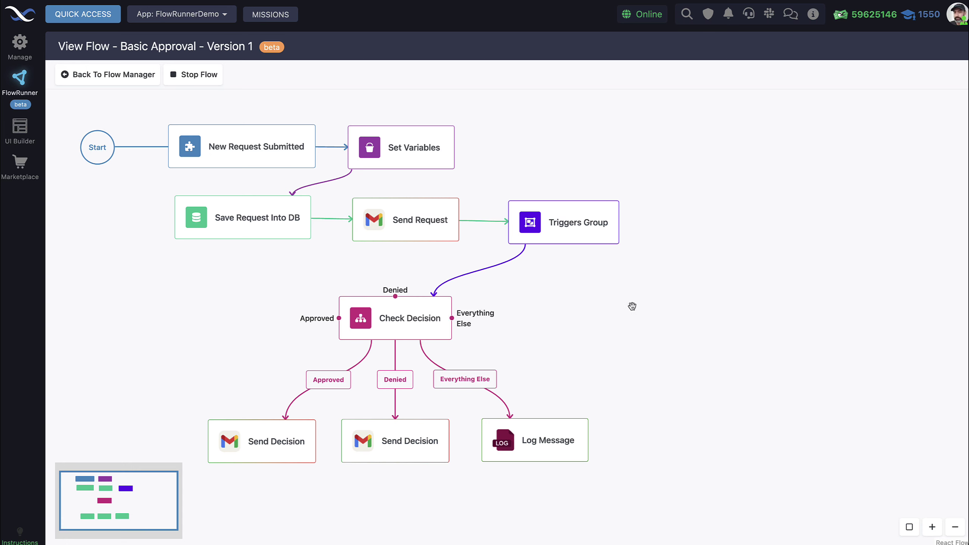
left_click_drag(632, 306, 666, 316)
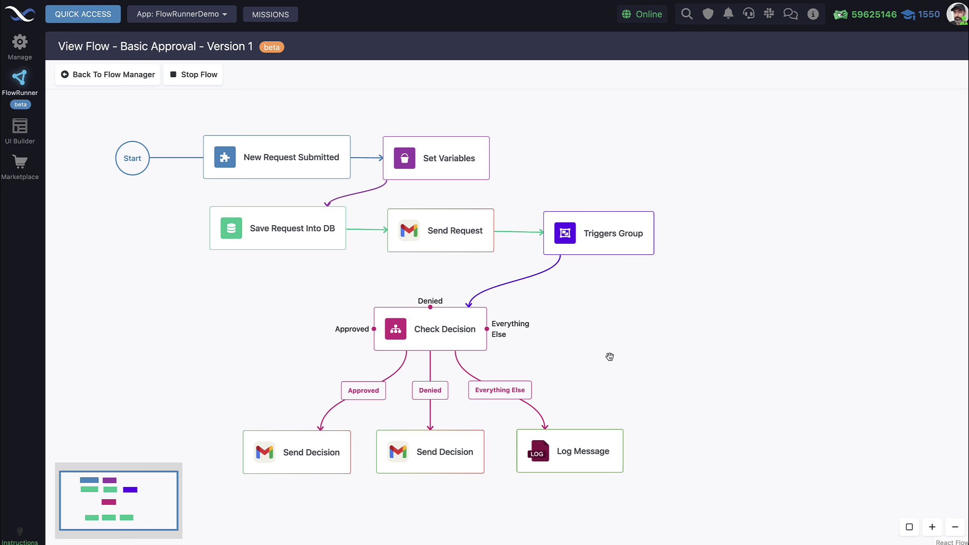
left_click_drag(580, 321, 588, 327)
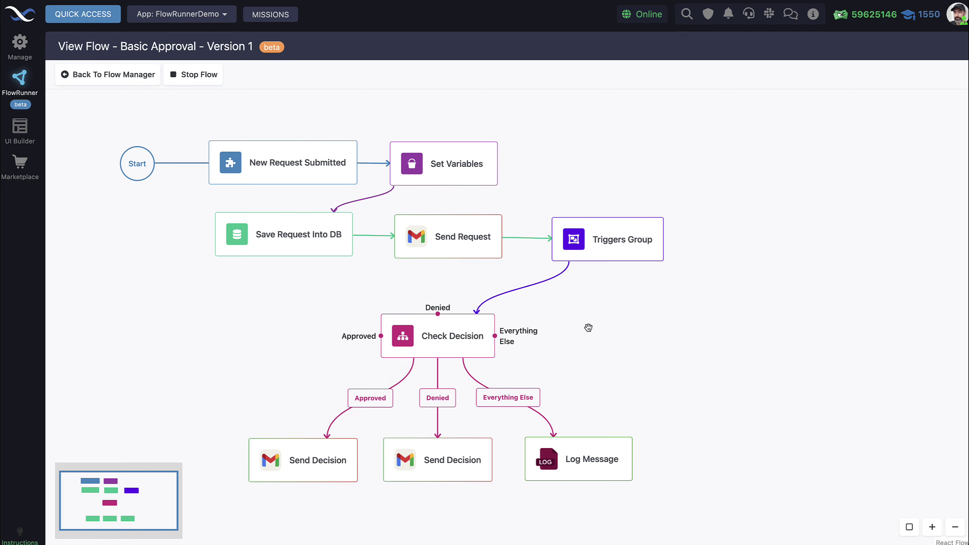